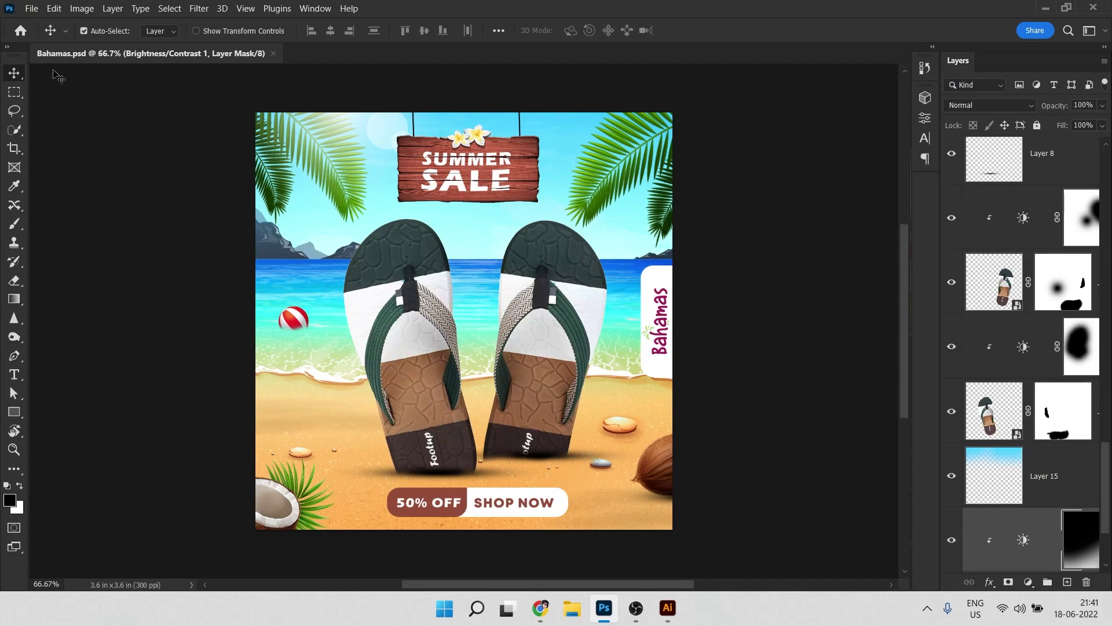
Create a 1080 x 1080 px document at 300 ppi, titled "Post design by" followed by the designer's name.
{"action": "left_click", "coordinate": [31, 9]}
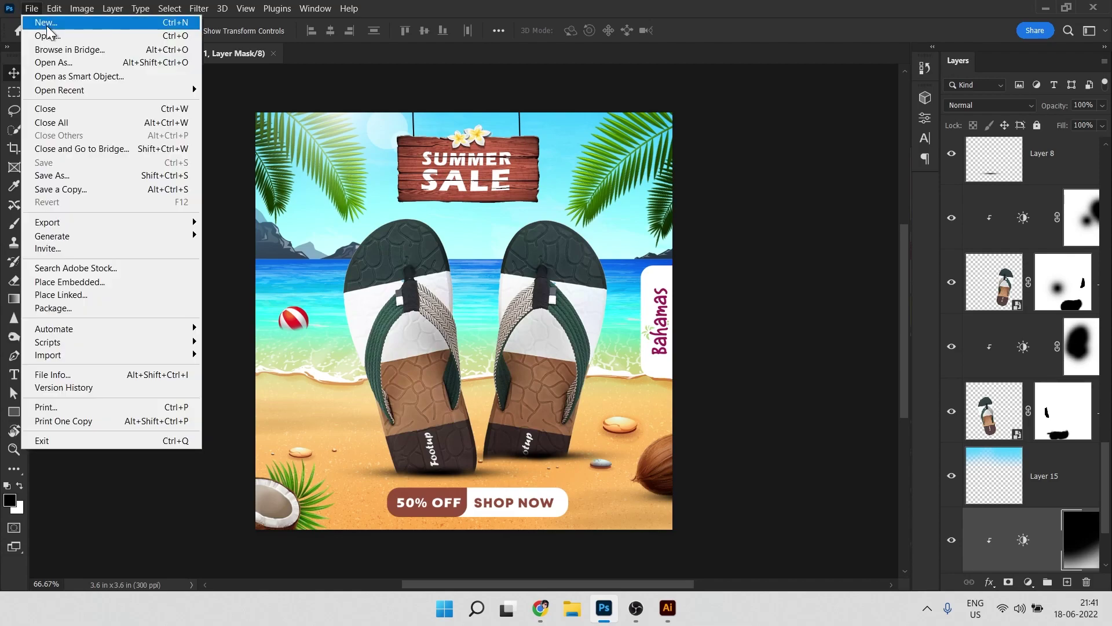
{"action": "left_click", "coordinate": [46, 26]}
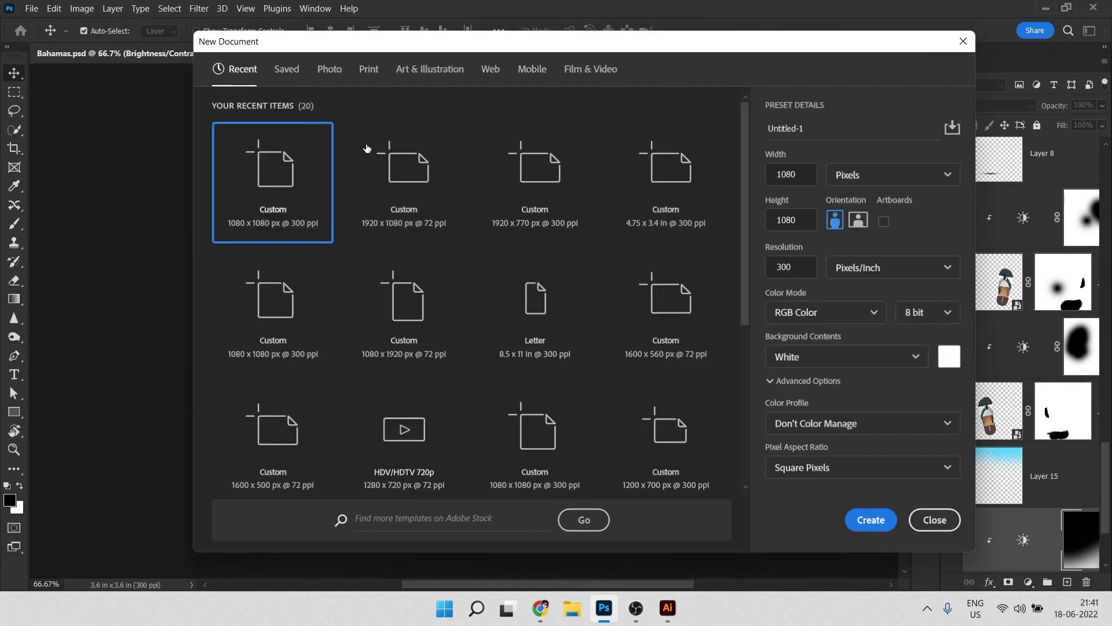
{"action": "left_click", "coordinate": [405, 182]}
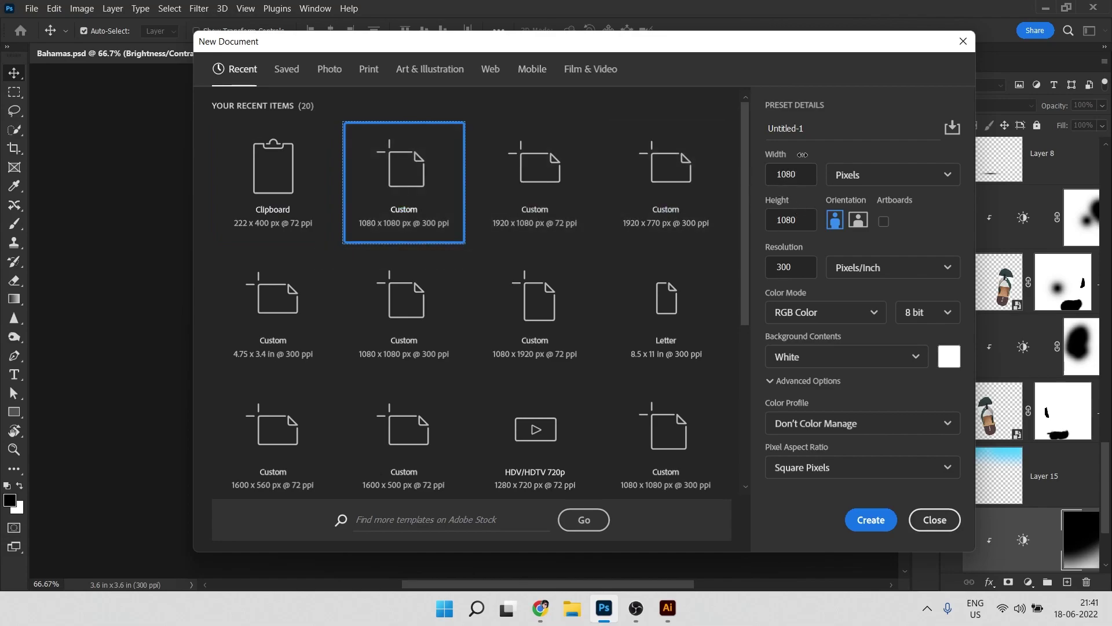
{"action": "left_click", "coordinate": [811, 128]}
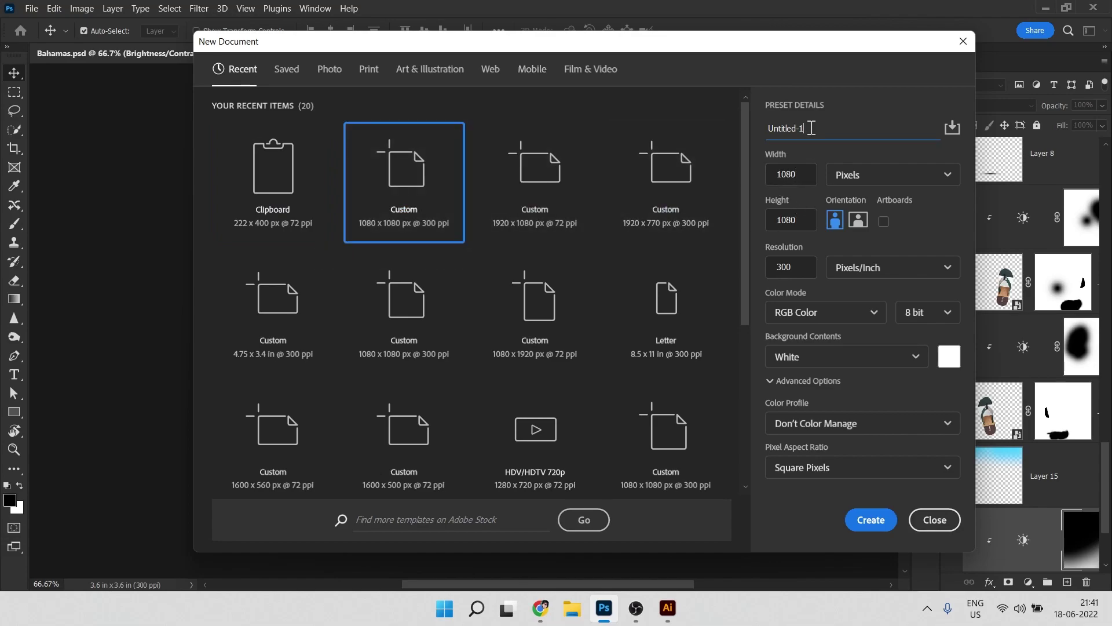
{"action": "key", "text": "ctrl+a"}
{"action": "type", "text": "Post design by Sarib"}
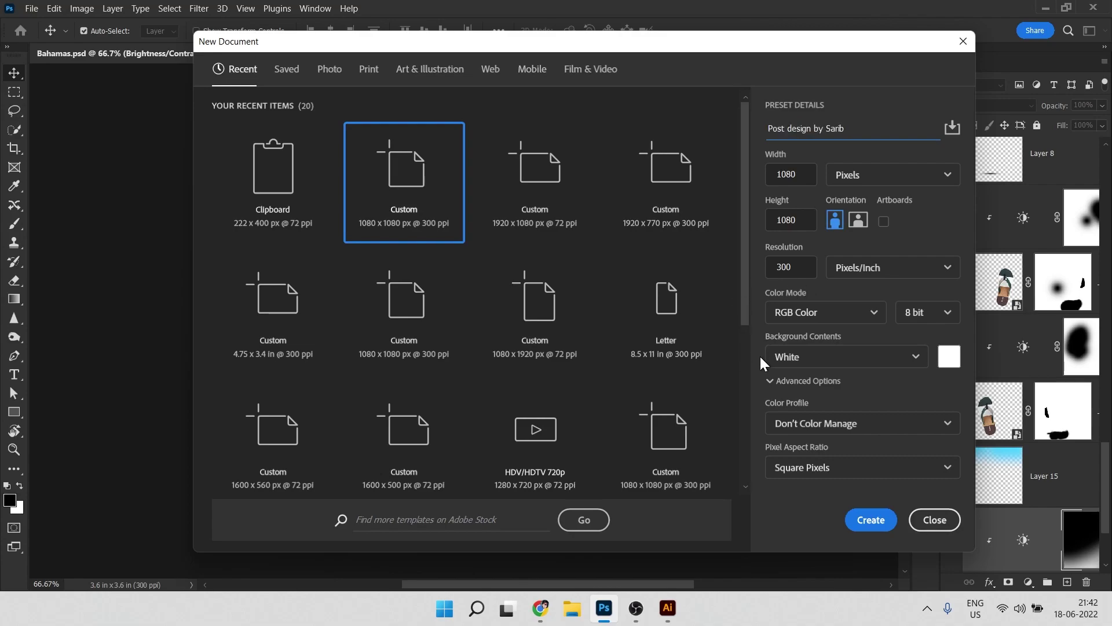
{"action": "left_click", "coordinate": [882, 524]}
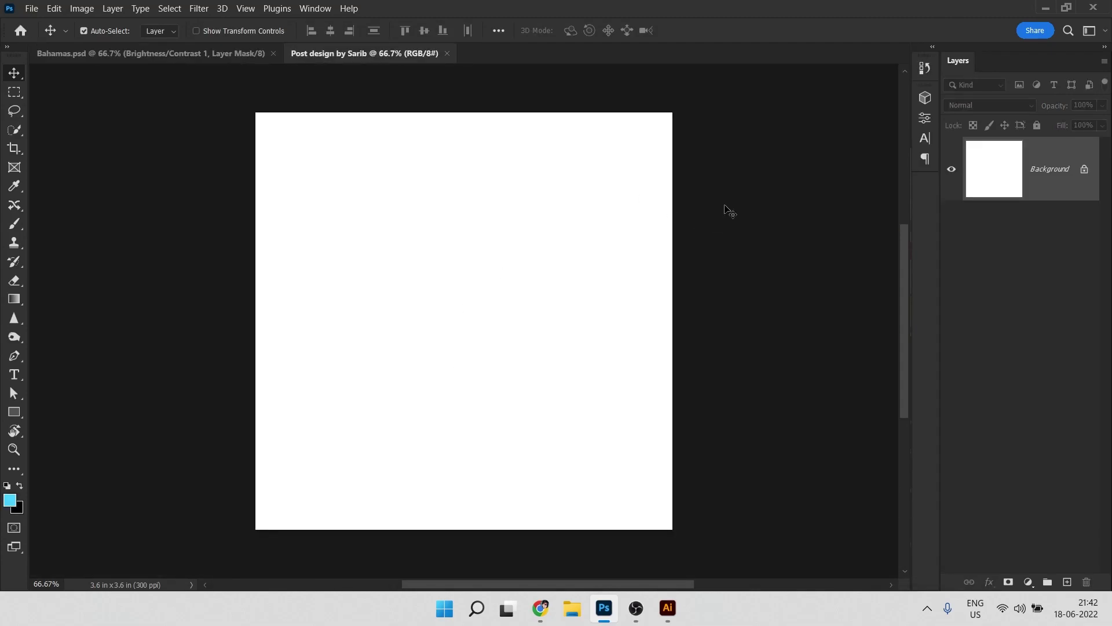
Switch to Chrome, search Freepik for Beach limited to vectors, and open the beach design with palm leaves and a red starfish.
{"action": "left_click", "coordinate": [196, 54]}
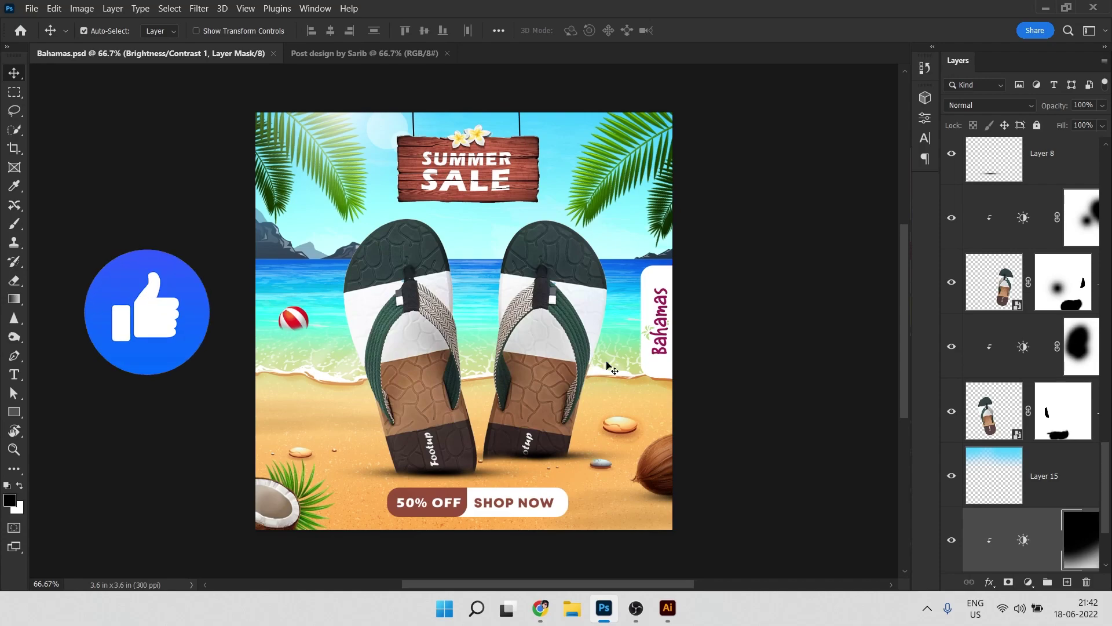
{"action": "left_click", "coordinate": [540, 608]}
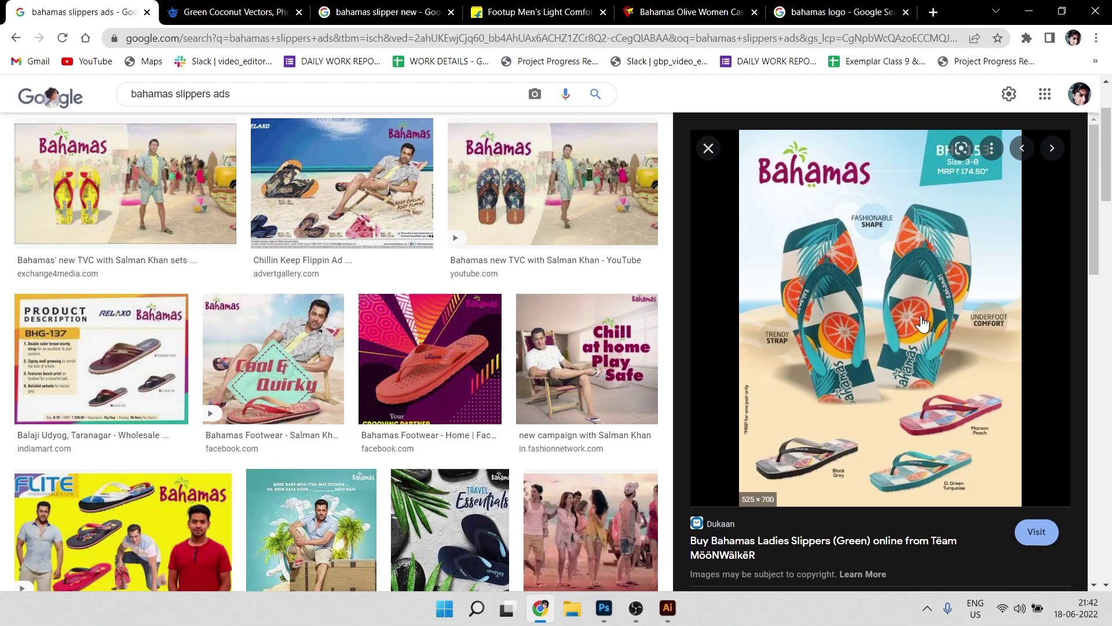
{"action": "left_click", "coordinate": [234, 12]}
{"action": "scroll", "coordinate": [718, 425], "scroll_direction": "up", "scroll_amount": 5}
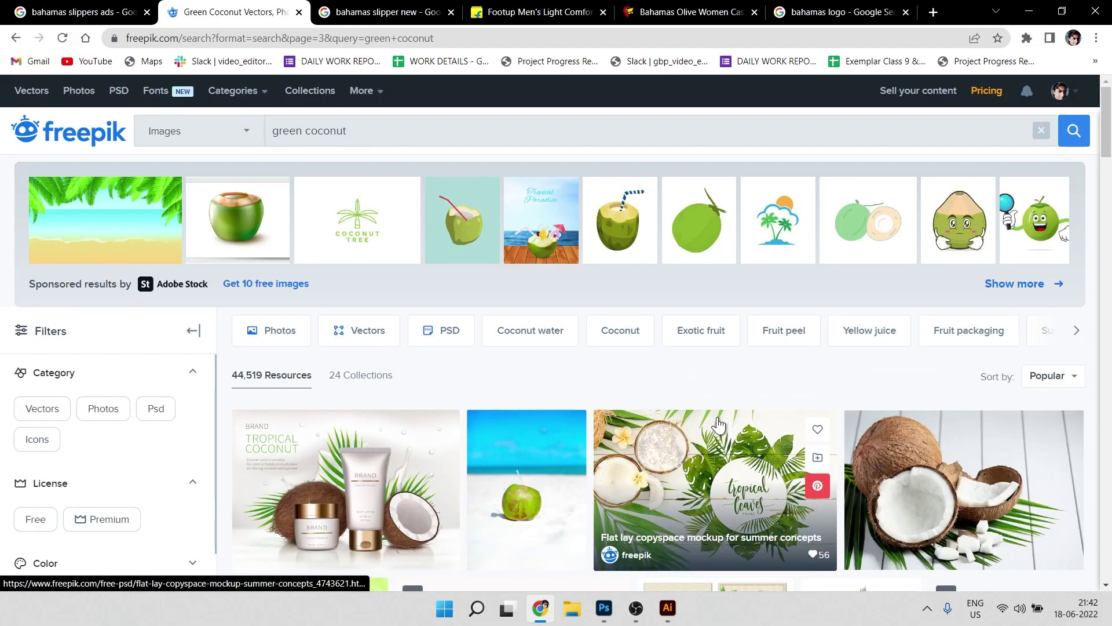
{"action": "scroll", "coordinate": [718, 425], "scroll_direction": "down", "scroll_amount": 10}
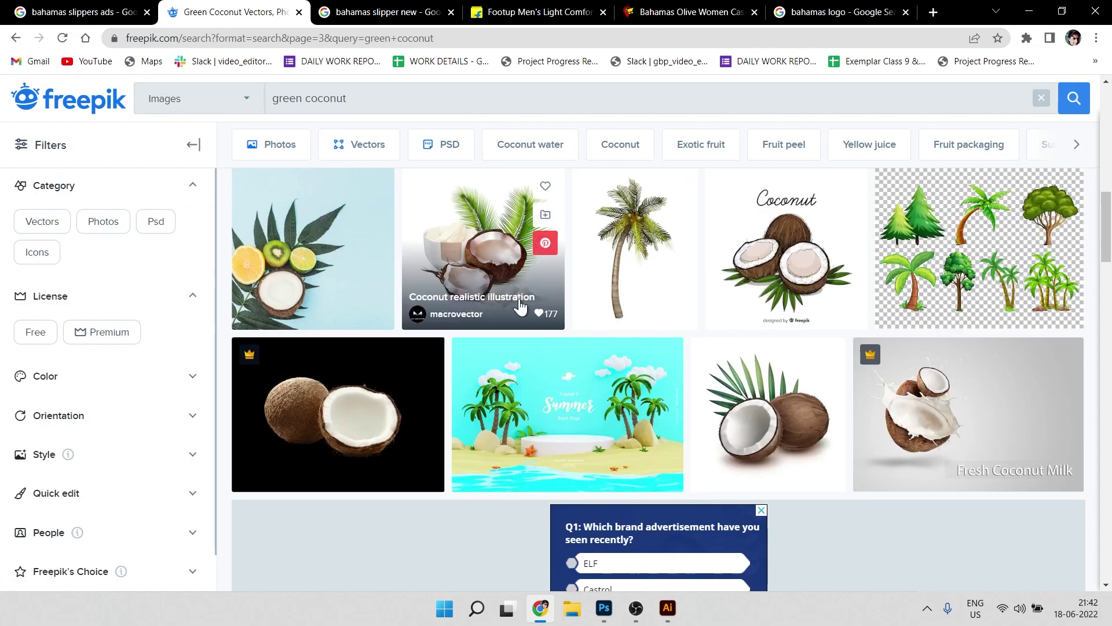
{"action": "left_click_drag", "start_coordinate": [352, 103], "coordinate": [149, 112]}
{"action": "type", "text": "Bea"}
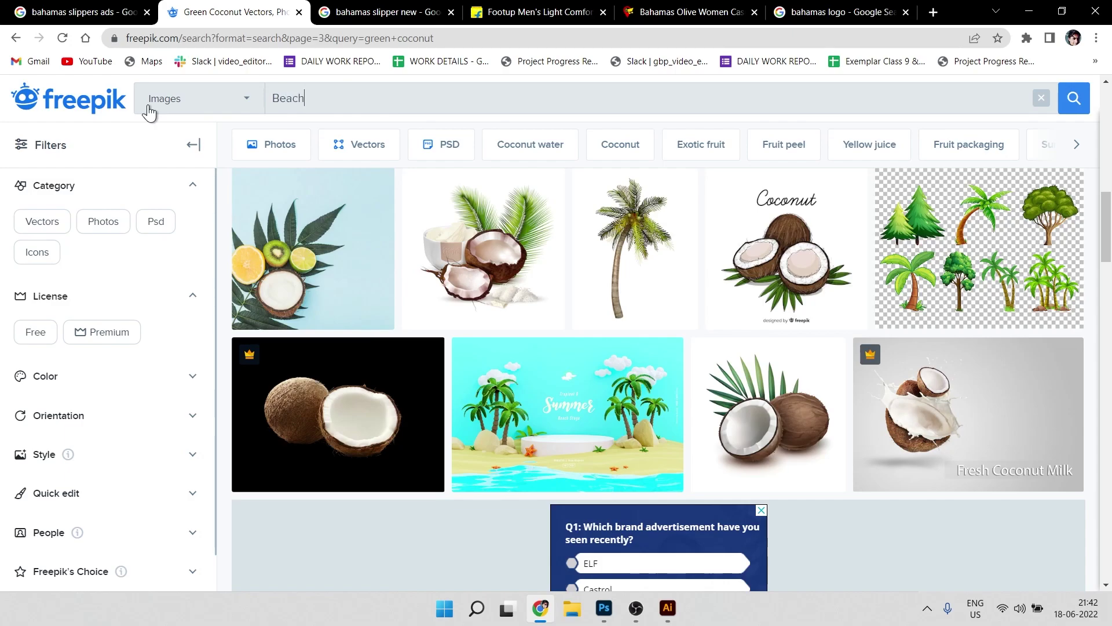
{"action": "type", "text": "ch"}
{"action": "key", "text": "Return"}
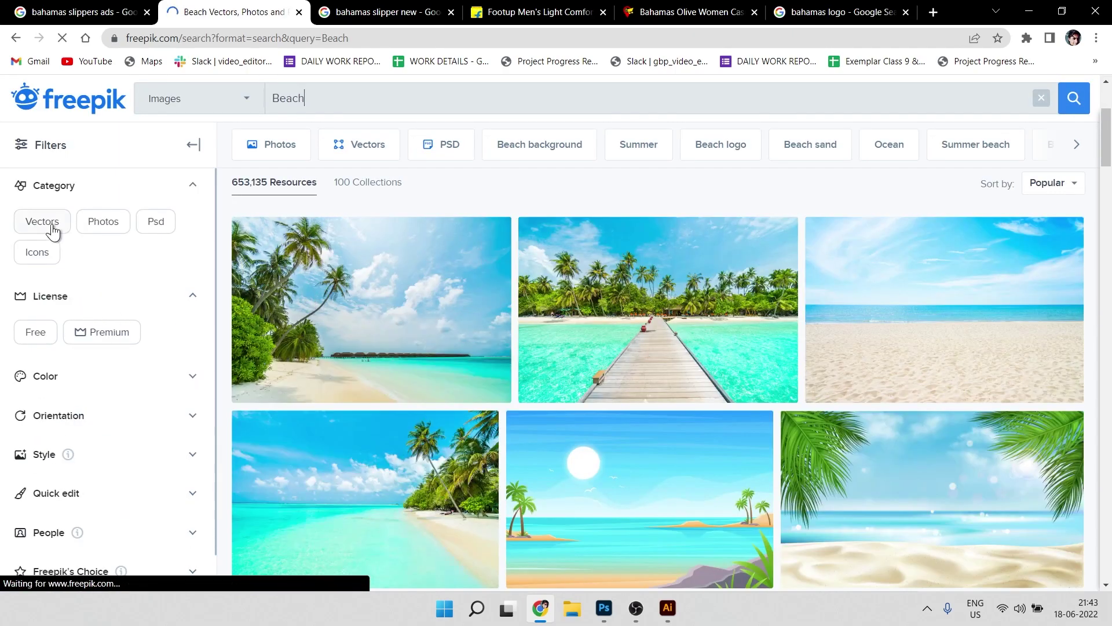
{"action": "left_click", "coordinate": [51, 226]}
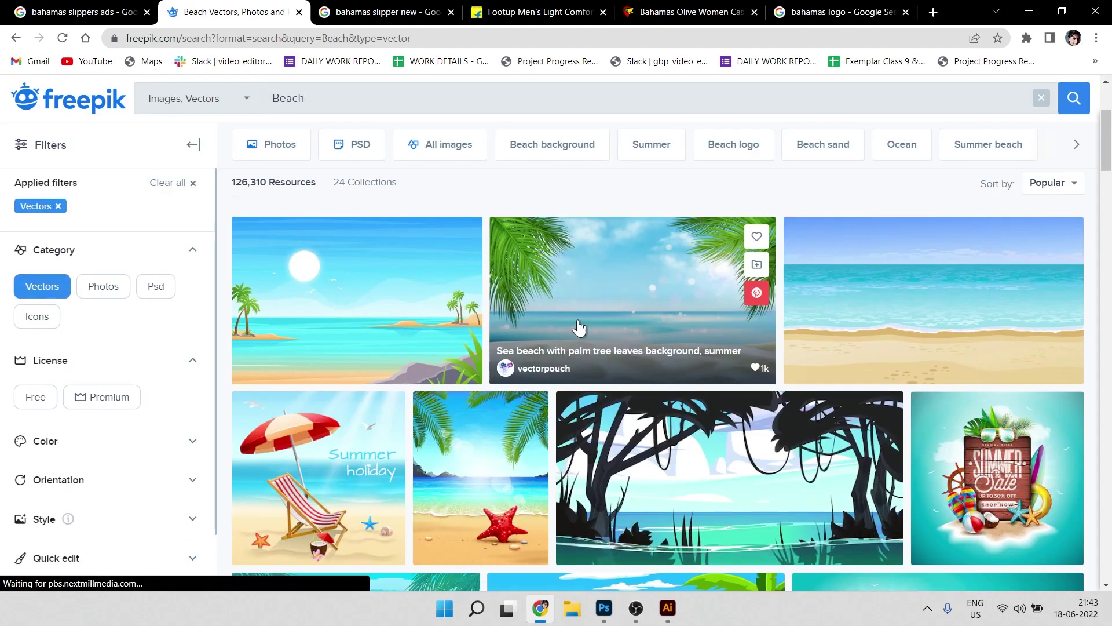
{"action": "left_click", "coordinate": [497, 484]}
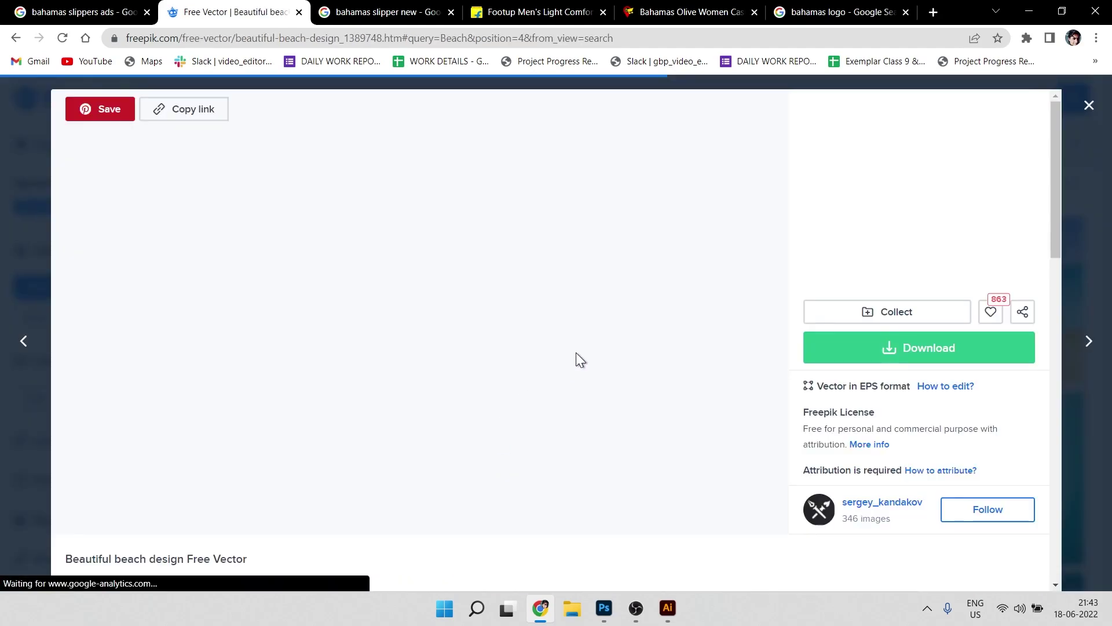
Switch to the beach vector file in Illustrator and try moving the white glow over the sea.
{"action": "left_click", "coordinate": [572, 608]}
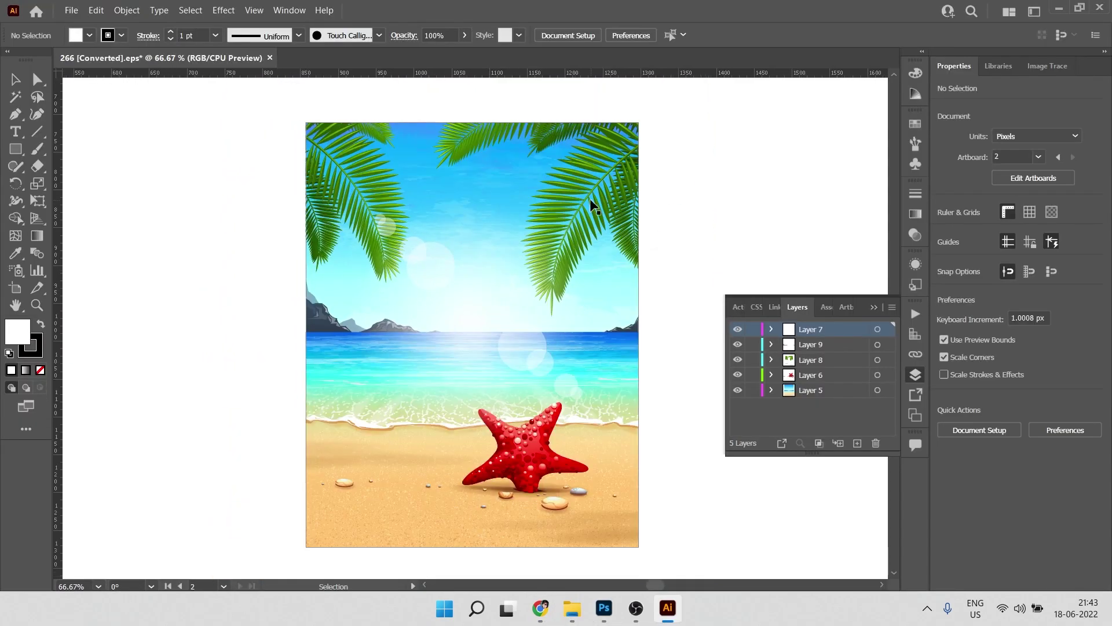
{"action": "left_click", "coordinate": [589, 201]}
{"action": "double_click", "coordinate": [590, 201]}
{"action": "left_click_drag", "start_coordinate": [590, 201], "coordinate": [632, 187]}
{"action": "double_click", "coordinate": [707, 295]}
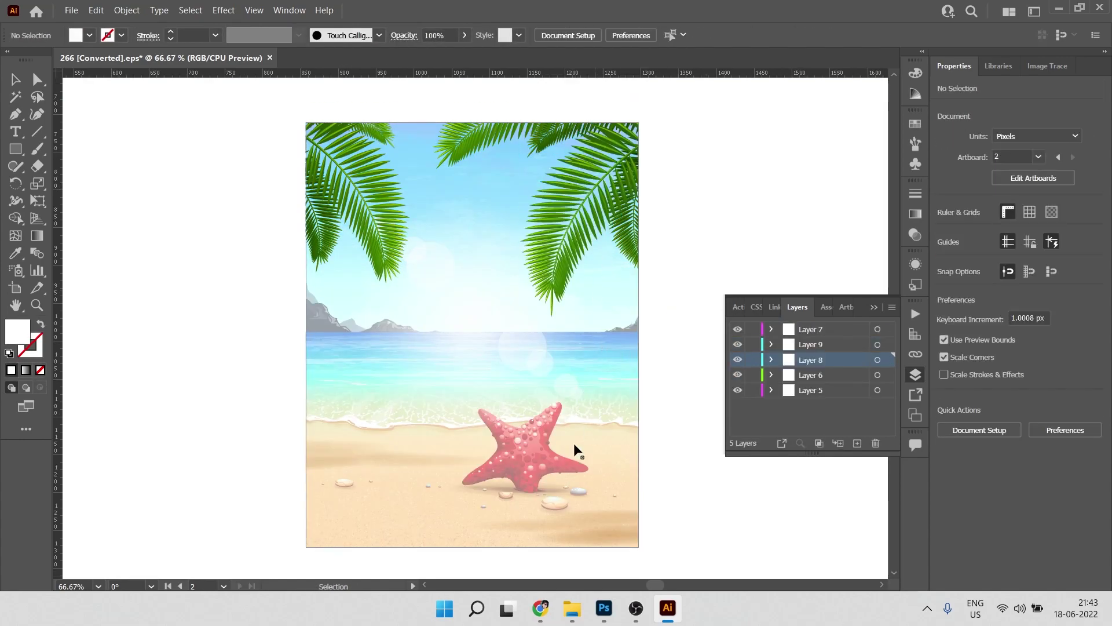
{"action": "left_click", "coordinate": [421, 401]}
{"action": "left_click_drag", "start_coordinate": [476, 308], "coordinate": [396, 318]}
{"action": "key", "text": "ctrl+z"}
{"action": "left_click", "coordinate": [626, 210]}
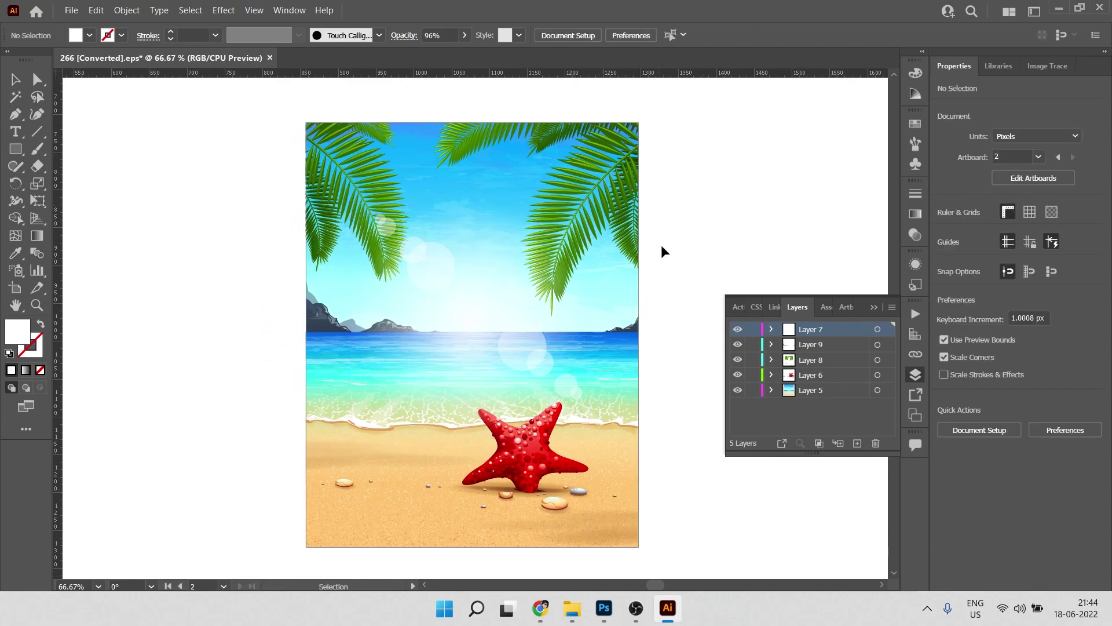
Isolate the clipped palm group and select the large palm leaf in the artwork's upper right.
{"action": "left_click", "coordinate": [601, 191]}
{"action": "double_click", "coordinate": [602, 191]}
{"action": "left_click", "coordinate": [600, 186]}
{"action": "left_click_drag", "start_coordinate": [493, 227], "coordinate": [533, 231]}
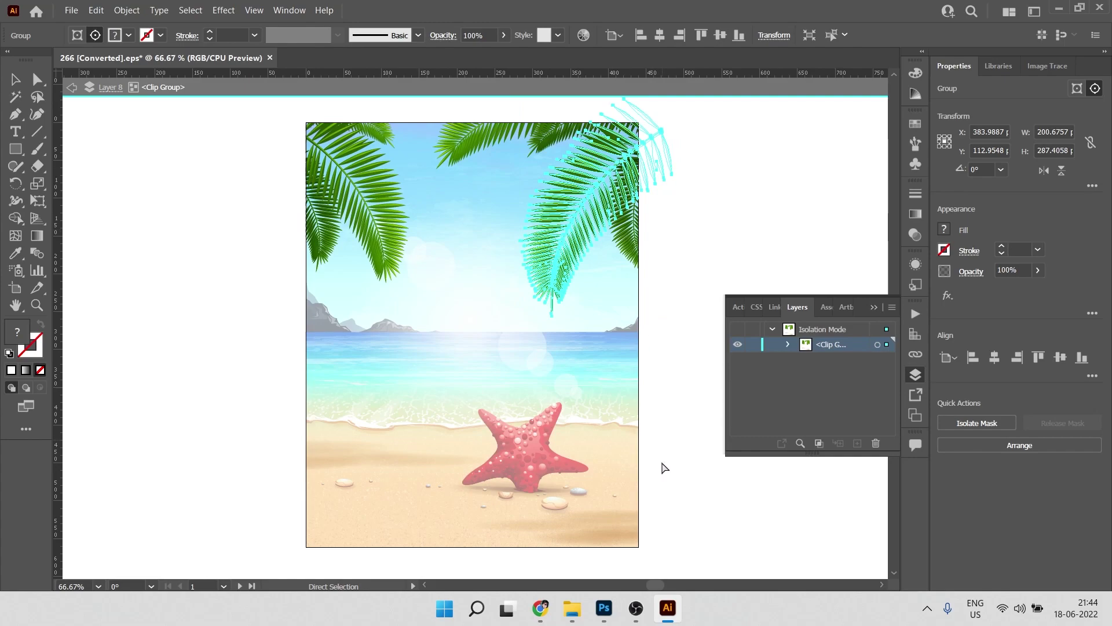
Switch to Photoshop and paste the palm leaf as pixels into the blank post design document.
{"action": "left_click", "coordinate": [610, 619]}
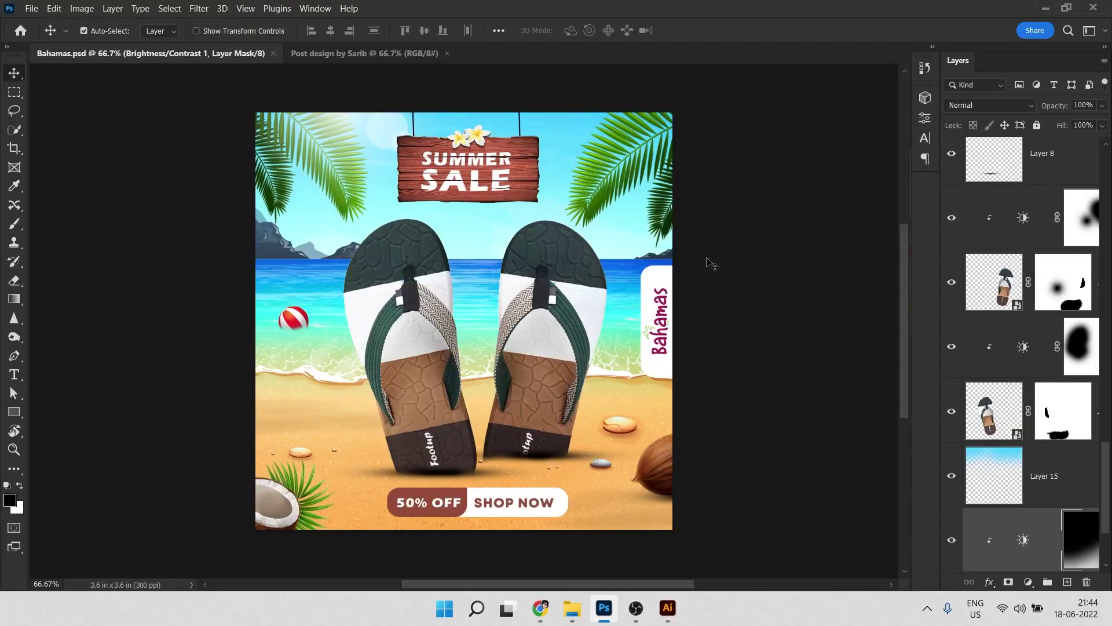
{"action": "left_click", "coordinate": [363, 55]}
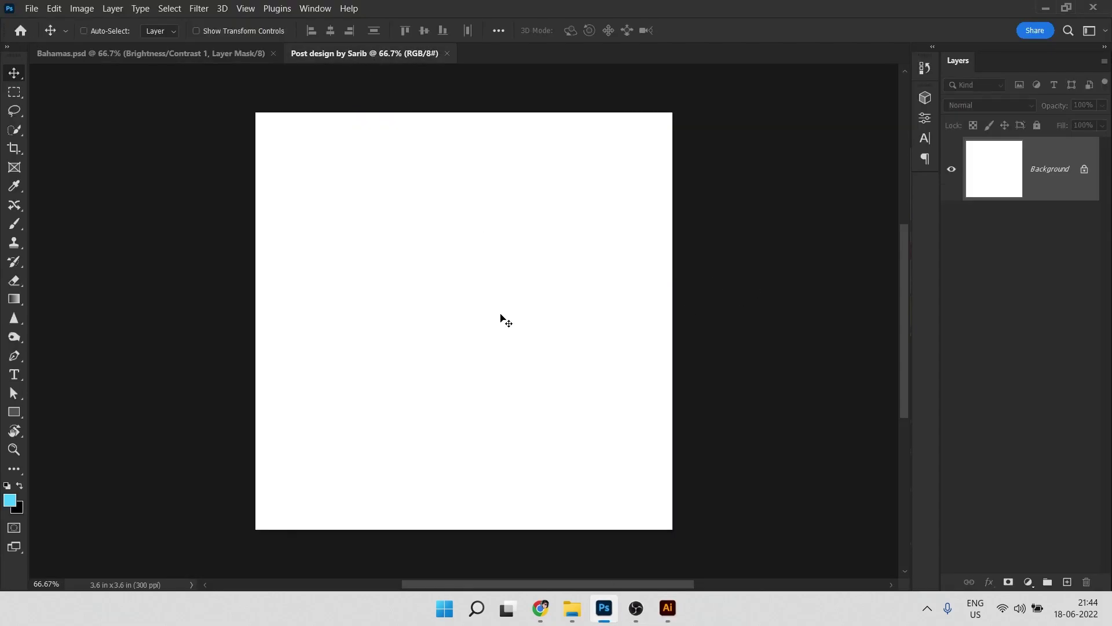
{"action": "key", "text": "ctrl+v"}
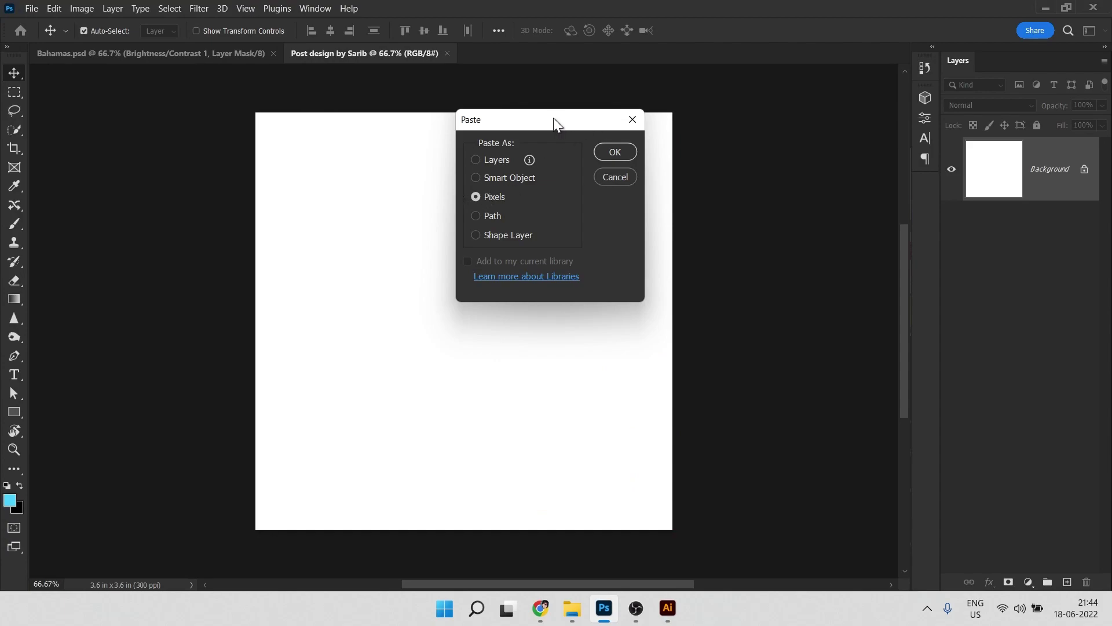
{"action": "left_click_drag", "start_coordinate": [554, 117], "coordinate": [536, 135]}
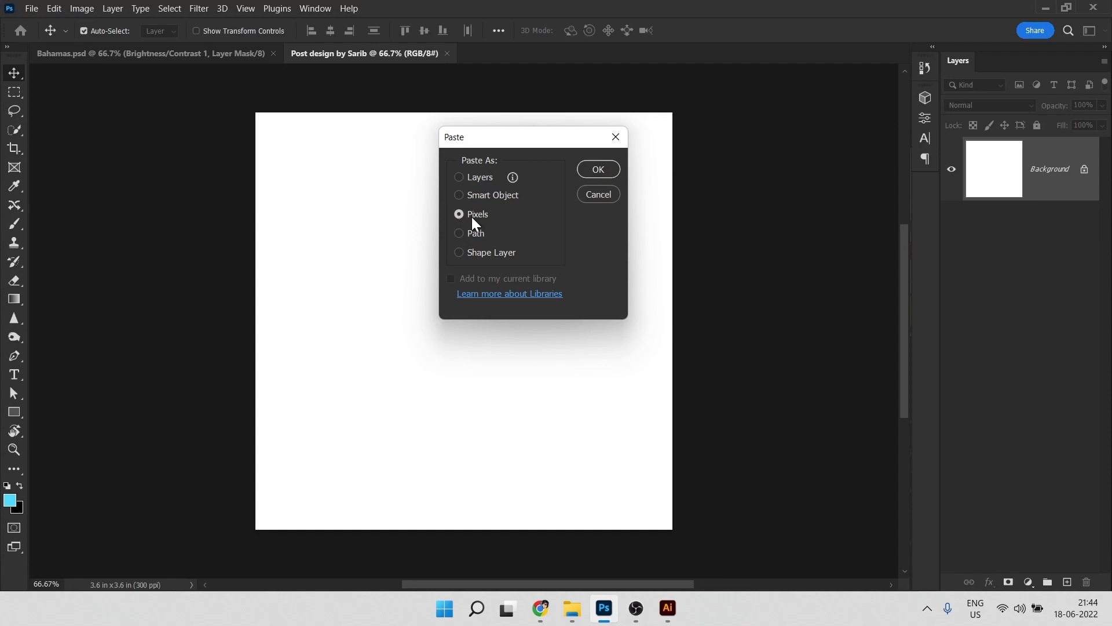
{"action": "left_click", "coordinate": [599, 169]}
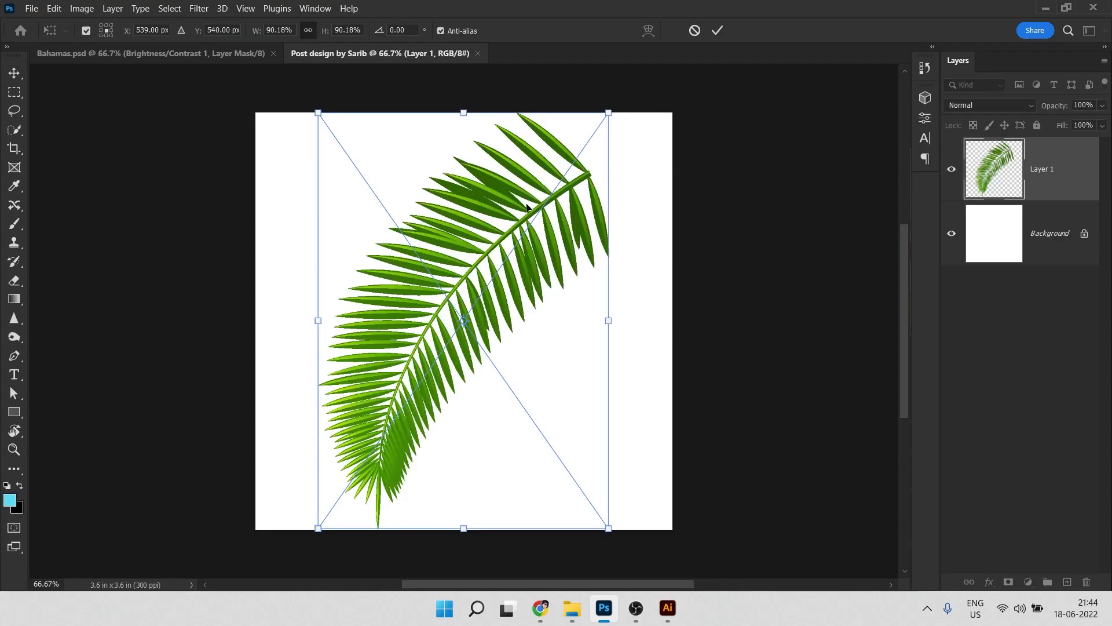
{"action": "key", "text": "Return"}
Inspect the pasted palm leaf up close and delete it from the post design.
{"action": "scroll", "coordinate": [536, 259], "scroll_direction": "up", "scroll_amount": 5}
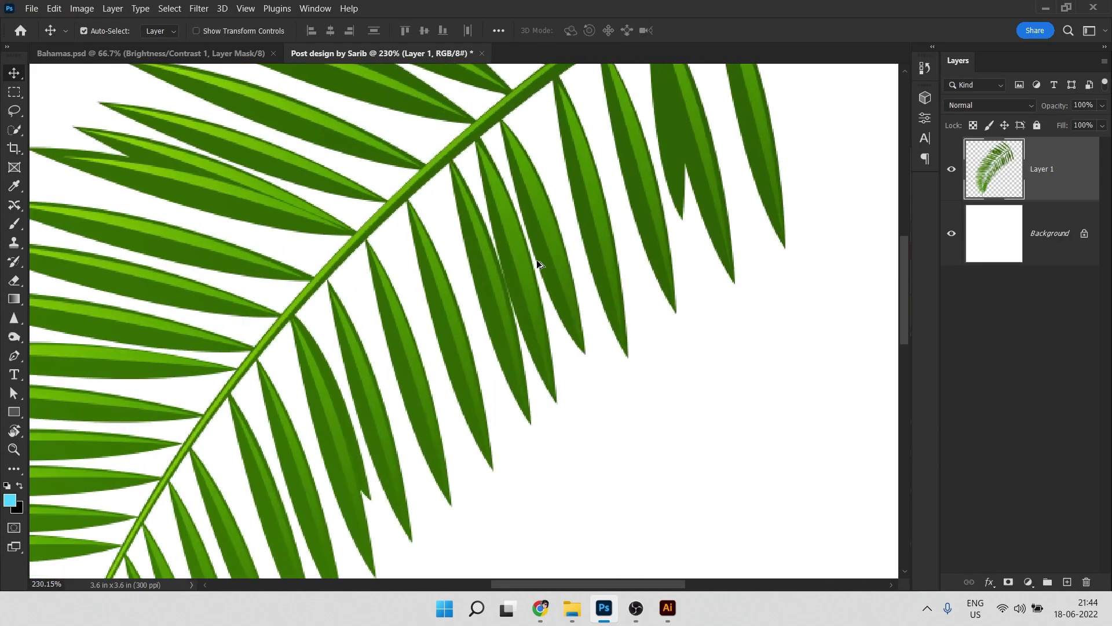
{"action": "scroll", "coordinate": [582, 303], "scroll_direction": "down", "scroll_amount": 6}
{"action": "left_click_drag", "start_coordinate": [563, 281], "coordinate": [609, 259]}
{"action": "key", "text": "Delete"}
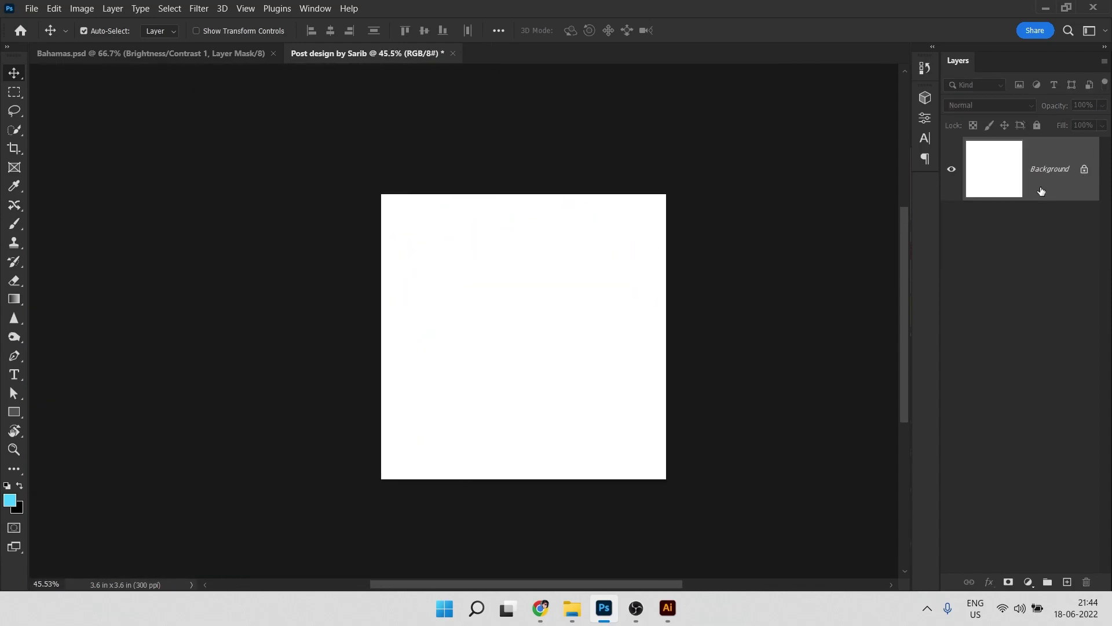
Switch to Illustrator, delete all the palm leaves from the clipped group and leave isolation mode.
{"action": "key", "text": "alt+Tab"}
{"action": "scroll", "coordinate": [526, 263], "scroll_direction": "down", "scroll_amount": 2}
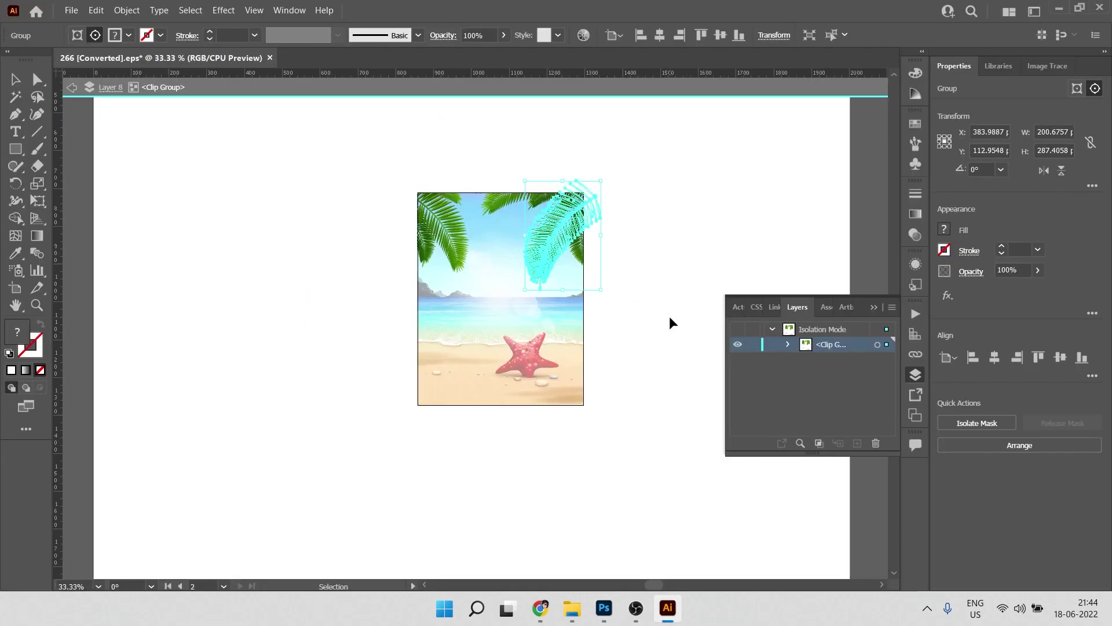
{"action": "left_click", "coordinate": [669, 318]}
{"action": "left_click_drag", "start_coordinate": [631, 150], "coordinate": [543, 224]}
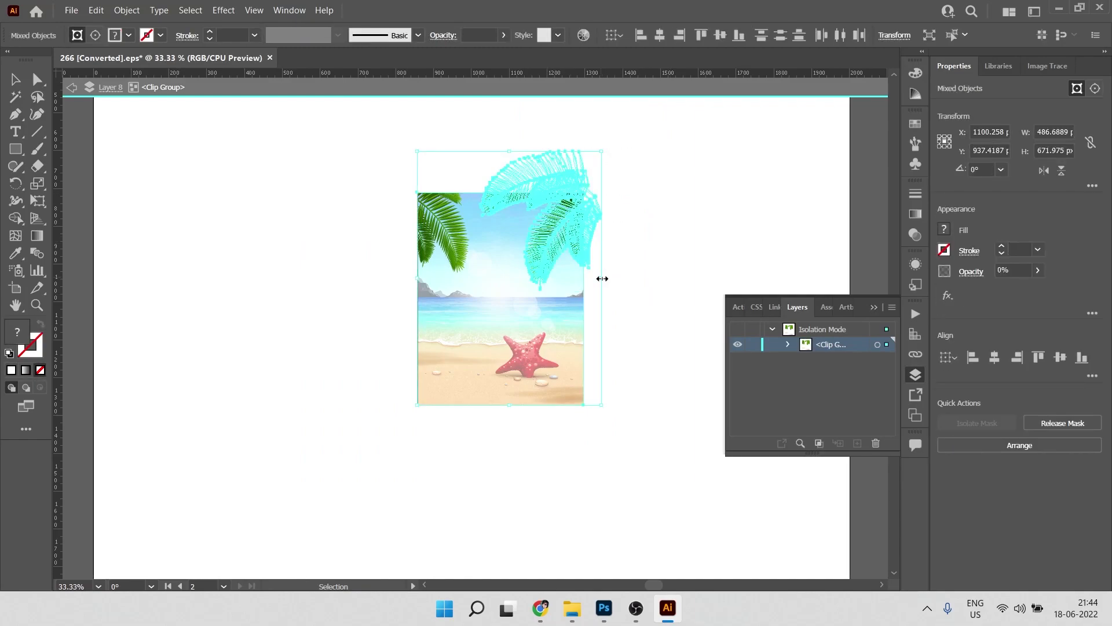
{"action": "left_click", "coordinate": [585, 318]}
{"action": "left_click", "coordinate": [575, 235]}
{"action": "key", "text": "Delete"}
{"action": "key", "text": "Delete"}
{"action": "double_click", "coordinate": [685, 225]}
Delete the white glow, the light flares and the red starfish from the beach artwork.
{"action": "left_click", "coordinate": [522, 289]}
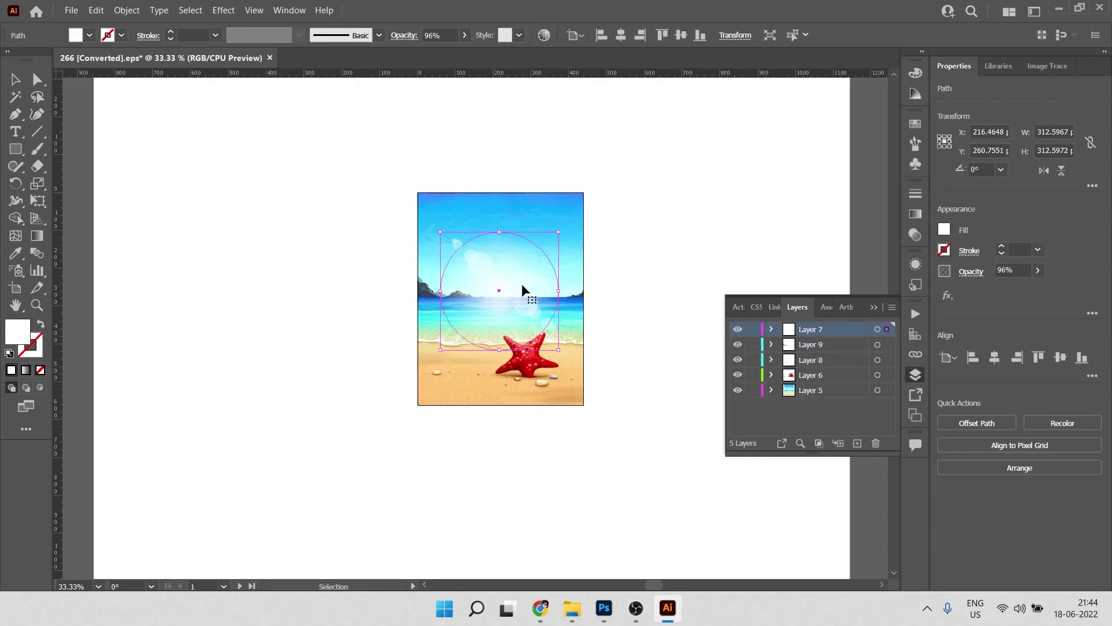
{"action": "key", "text": "Delete"}
{"action": "left_click", "coordinate": [527, 356]}
{"action": "key", "text": "Delete"}
{"action": "left_click", "coordinate": [581, 353]}
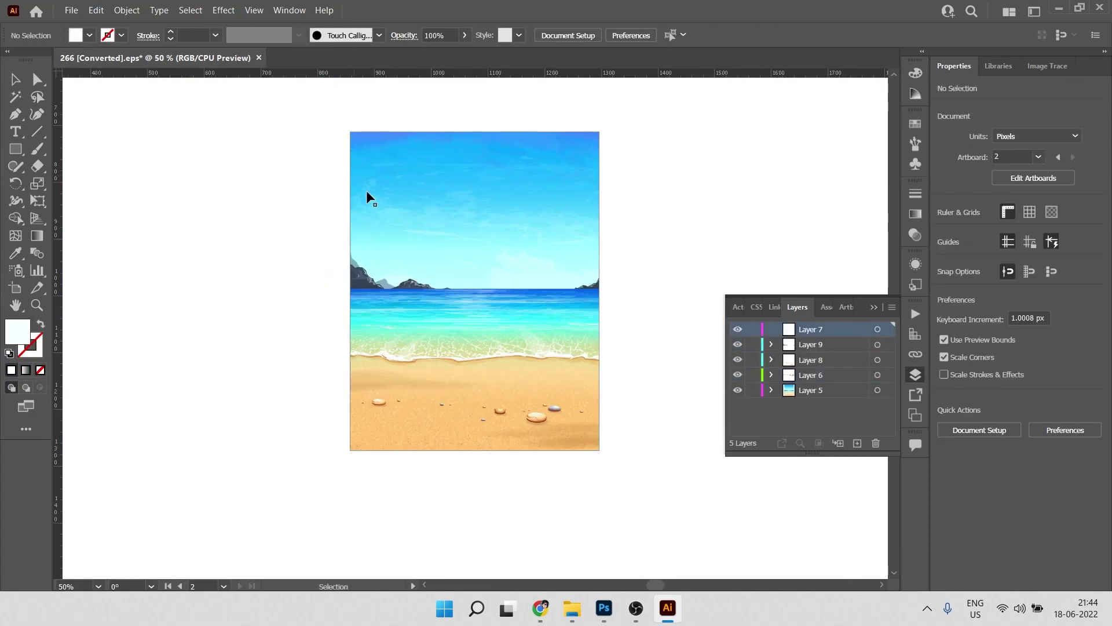
Copy all the remaining beach artwork and paste it as pixels into the post design in Photoshop.
{"action": "left_click_drag", "start_coordinate": [298, 84], "coordinate": [630, 492]}
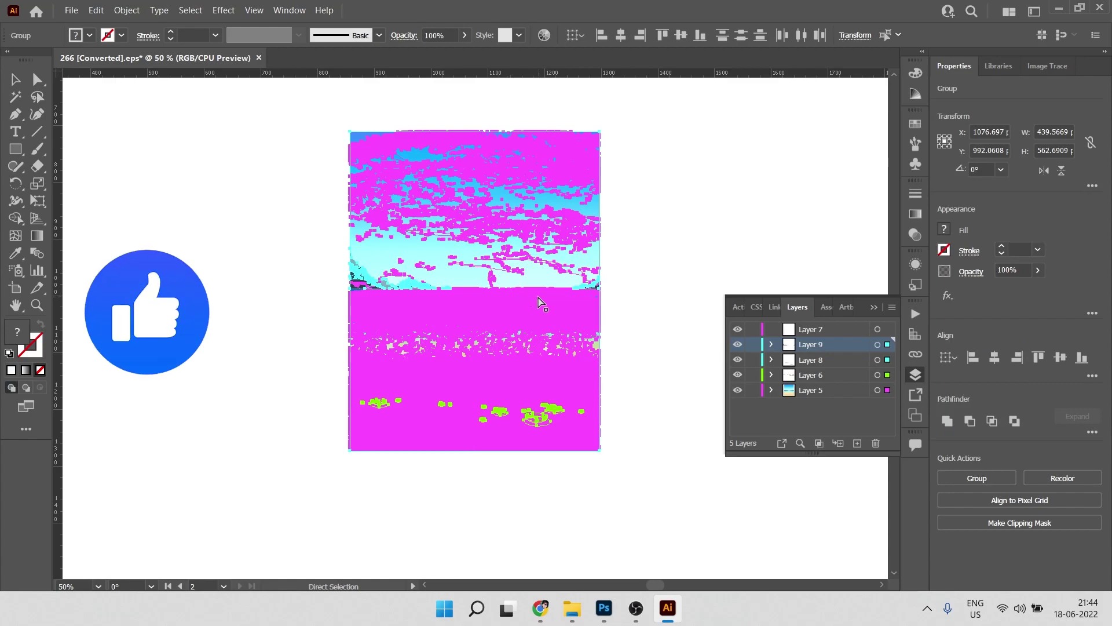
{"action": "left_click", "coordinate": [604, 608]}
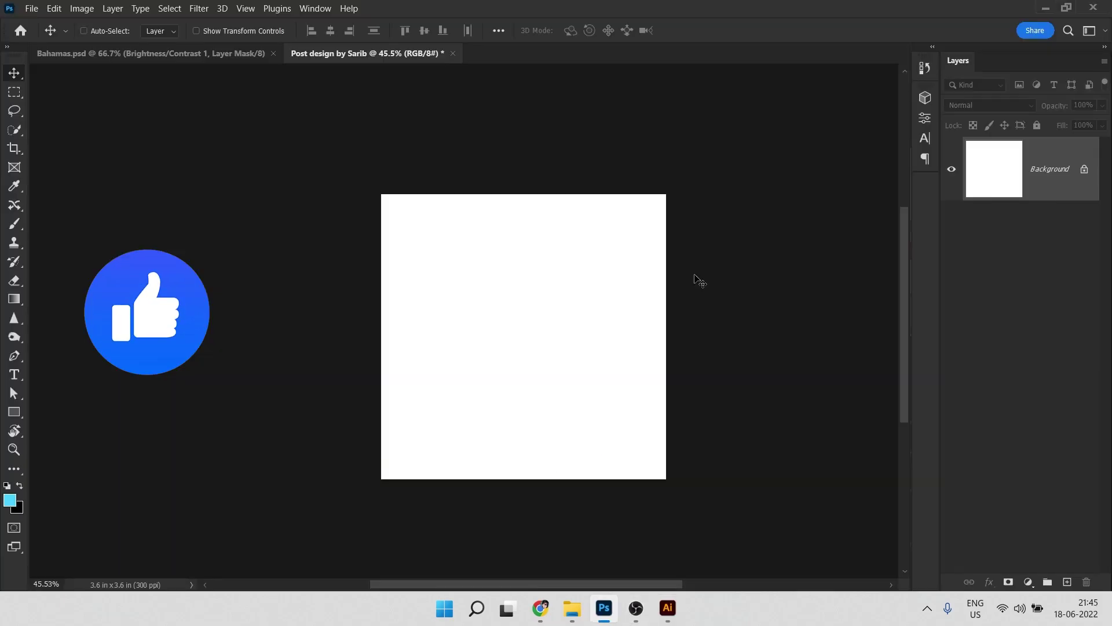
{"action": "key", "text": "ctrl+v"}
{"action": "left_click", "coordinate": [599, 169]}
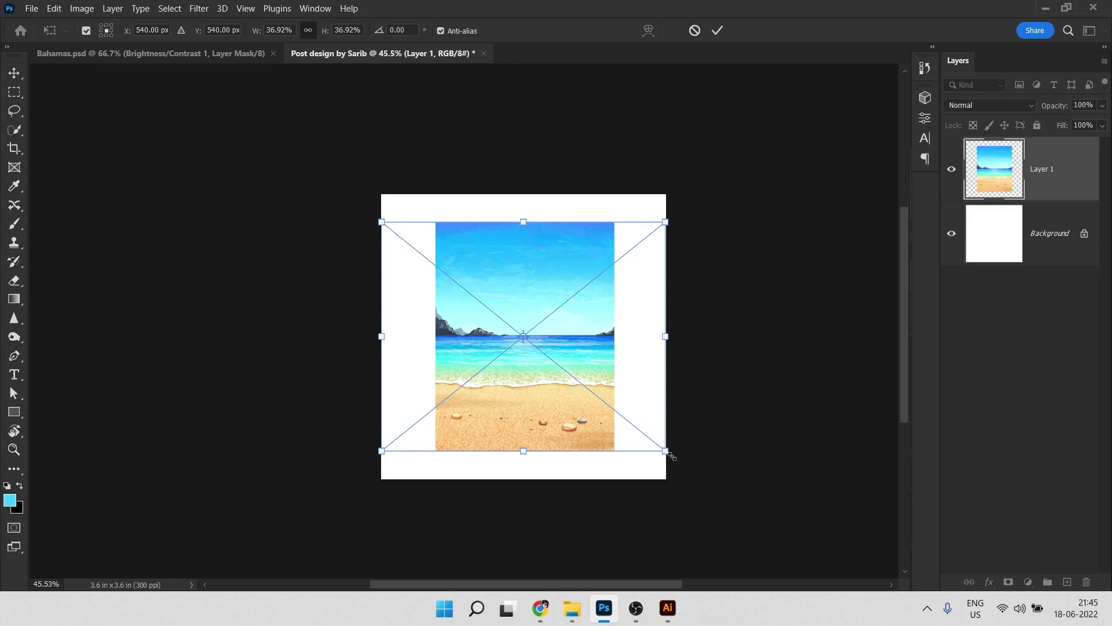
Enlarge the pasted beach scene to cover the whole canvas and position it with the horizon slightly above the middle.
{"action": "left_click_drag", "start_coordinate": [671, 456], "coordinate": [763, 530]}
{"action": "key", "text": "Return"}
{"action": "left_click_drag", "start_coordinate": [565, 330], "coordinate": [575, 359]}
{"action": "scroll", "coordinate": [557, 361], "scroll_direction": "up", "scroll_amount": 3}
{"action": "left_click_drag", "start_coordinate": [494, 293], "coordinate": [484, 290]}
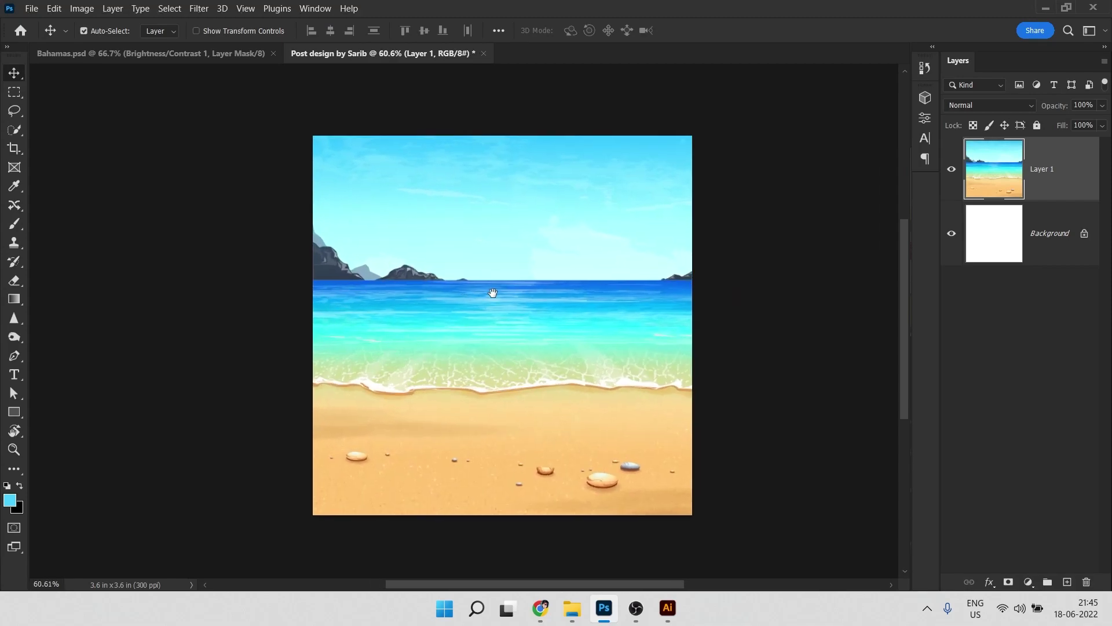
{"action": "left_click", "coordinate": [753, 166]}
Switch to Illustrator and undo the deletions of the starfish, glow and palm leaves.
{"action": "key", "text": "alt+Tab"}
{"action": "left_click", "coordinate": [687, 208]}
{"action": "key", "text": "ctrl+z"}
{"action": "key", "text": "ctrl+z"}
{"action": "key", "text": "ctrl+z"}
{"action": "key", "text": "ctrl+z"}
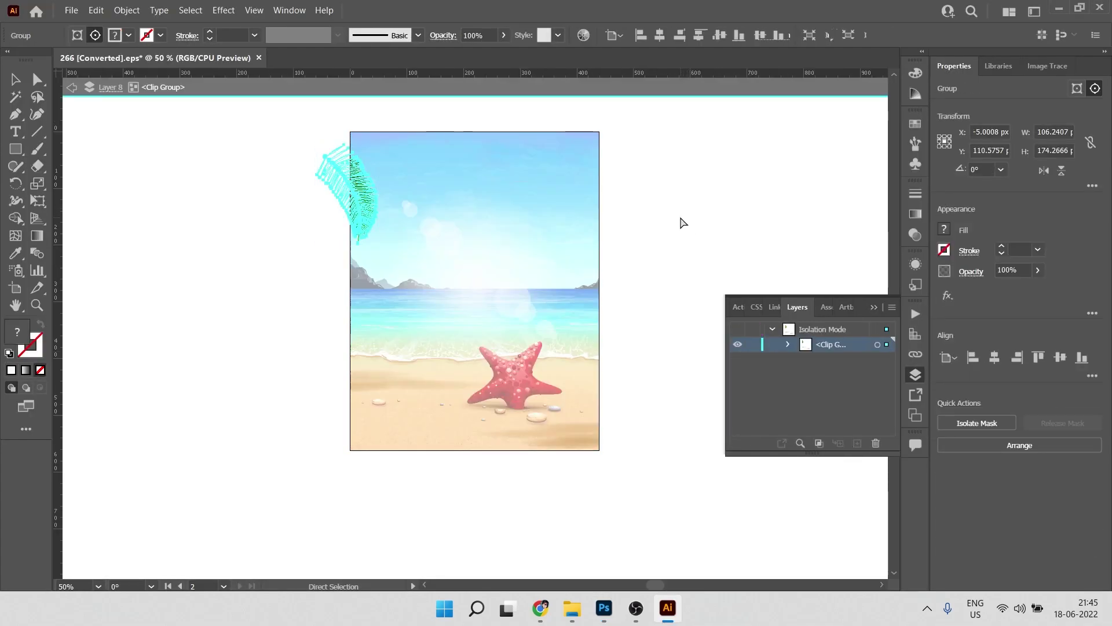
{"action": "key", "text": "ctrl+z"}
{"action": "key", "text": "ctrl+z"}
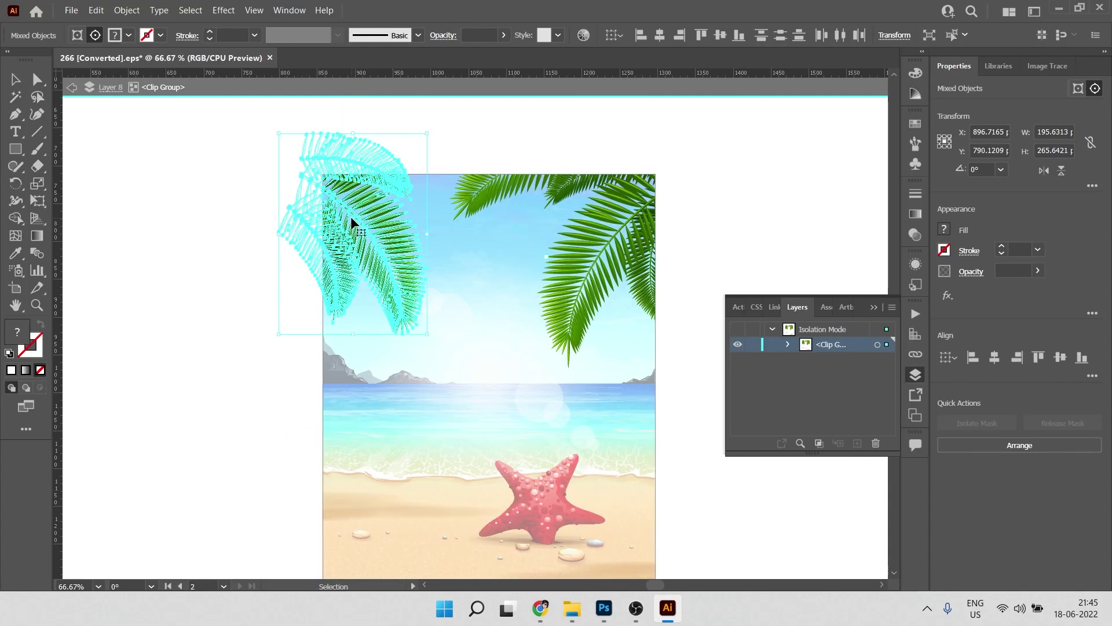
Paste the copied palm leaves as pixels into the Photoshop post design at the canvas's upper-left corner.
{"action": "key", "text": "alt+Tab"}
{"action": "key", "text": "ctrl+v"}
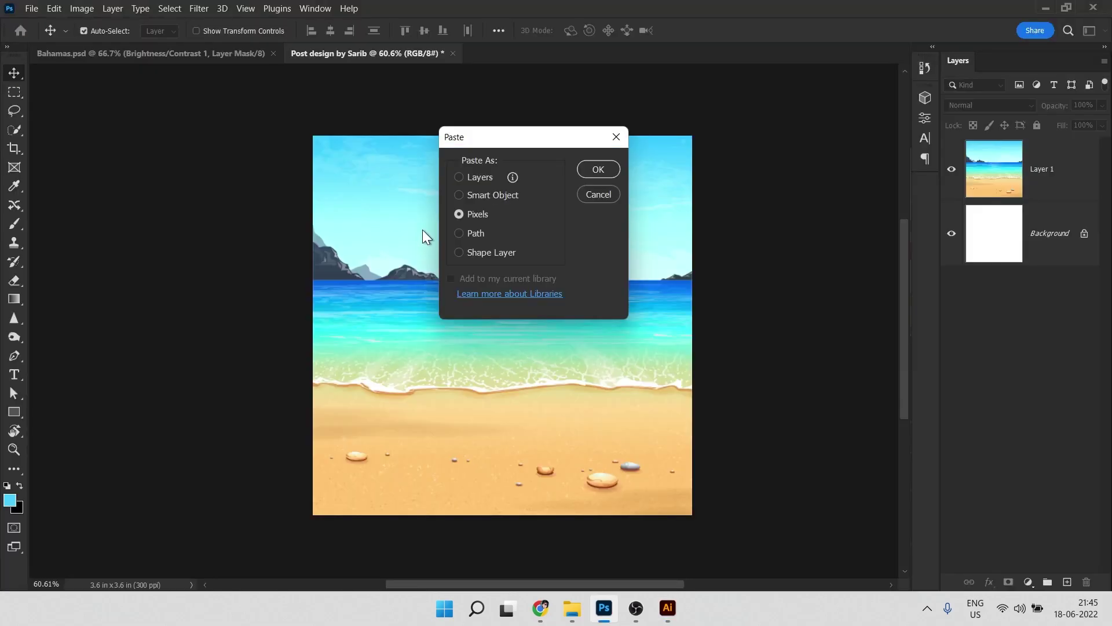
{"action": "left_click", "coordinate": [599, 170]}
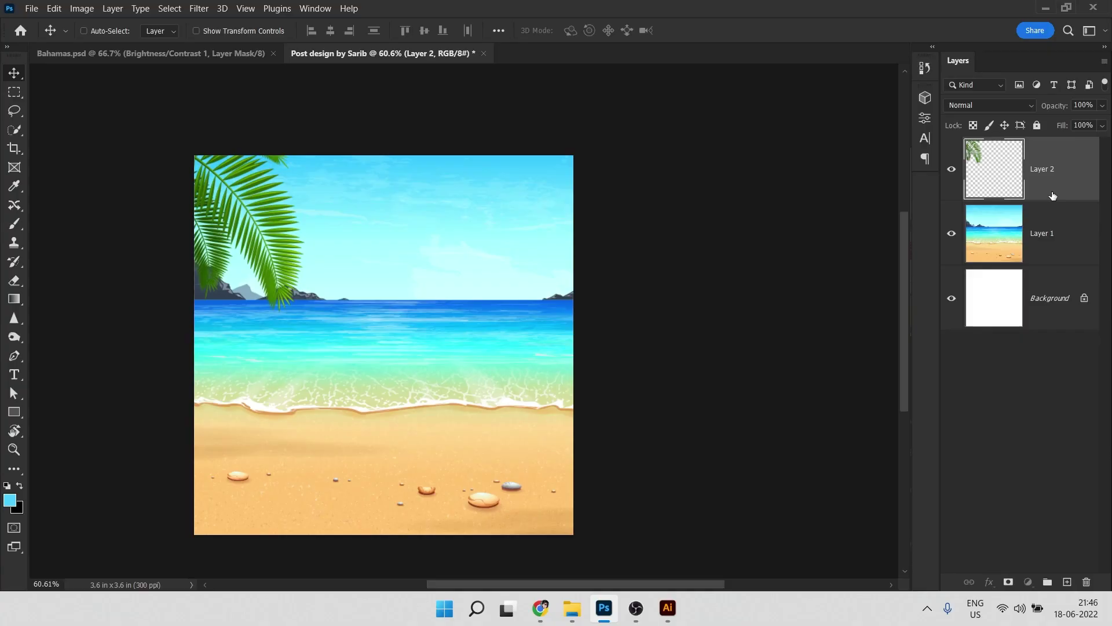
Duplicate the palm leaves, mirror the copy horizontally into the upper-right corner, and rotate and shrink it to about 80%.
{"action": "key", "text": "ctrl+j"}
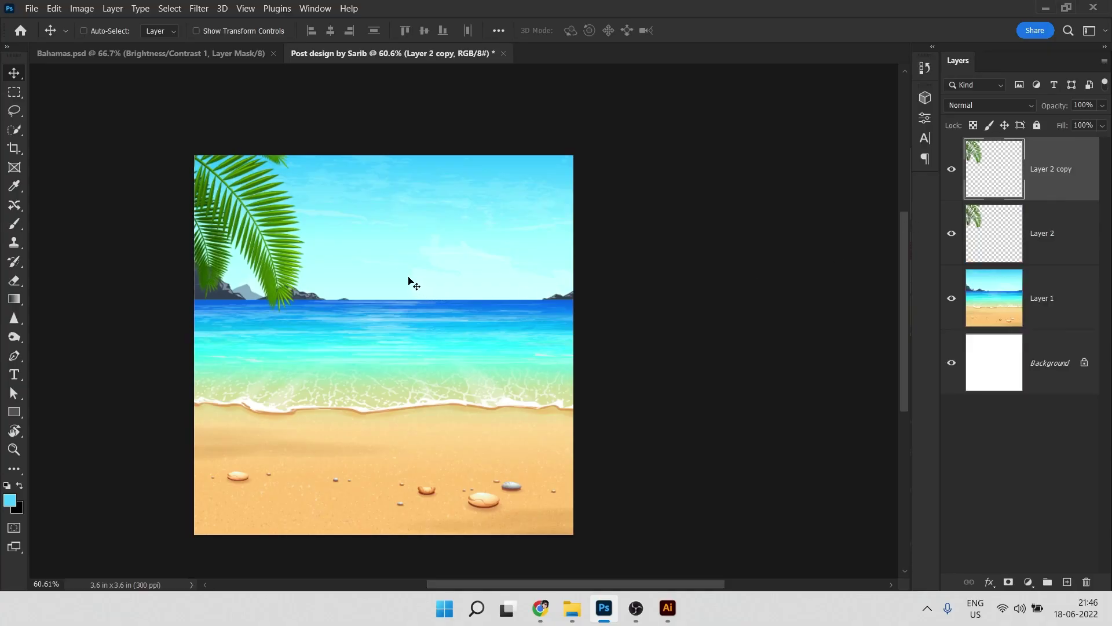
{"action": "key", "text": "ctrl+t"}
{"action": "right_click", "coordinate": [277, 220]}
{"action": "left_click", "coordinate": [320, 500]}
{"action": "key", "text": "Return"}
{"action": "left_click_drag", "start_coordinate": [243, 201], "coordinate": [580, 204]}
{"action": "key", "text": "ctrl+t"}
{"action": "left_click_drag", "start_coordinate": [647, 96], "coordinate": [662, 146]}
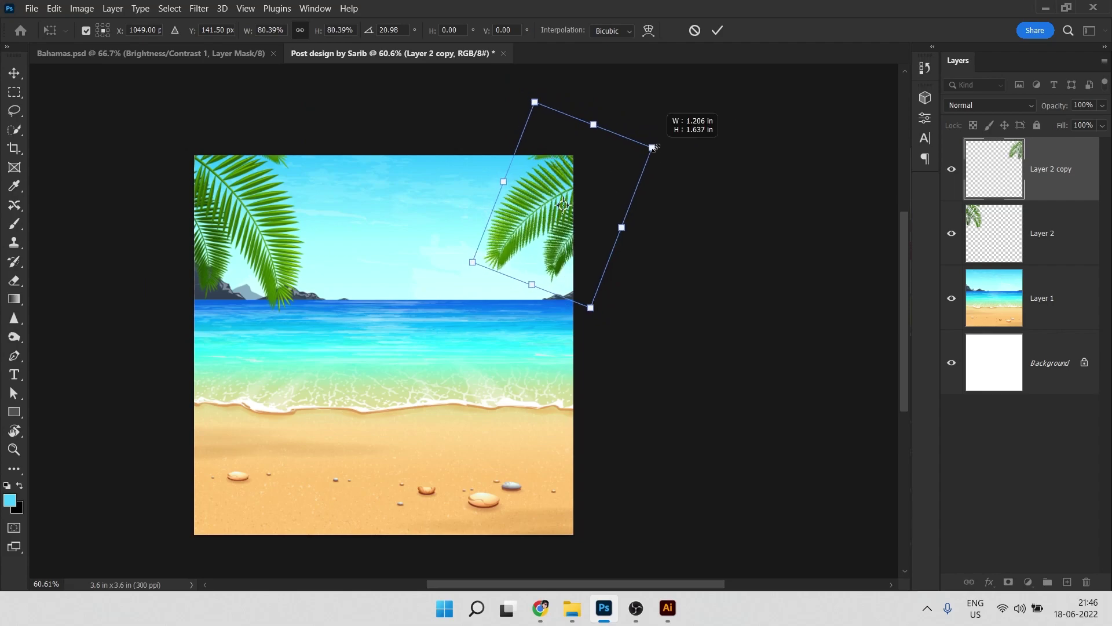
{"action": "key", "text": "Return"}
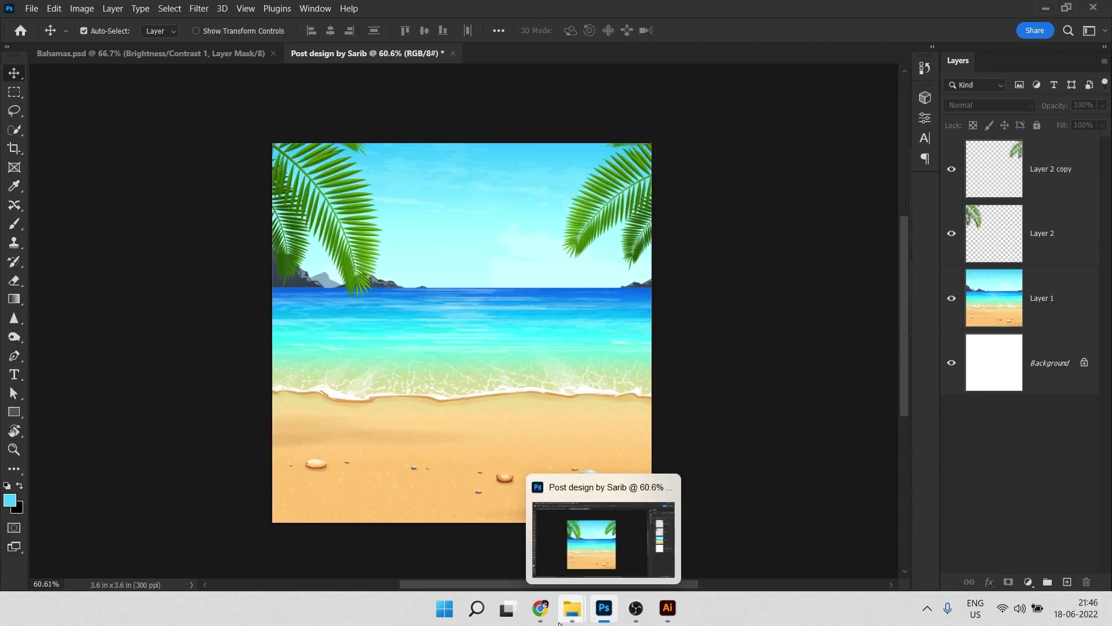
Copy the Footup slippers product image from the Flipkart page in Chrome and paste it into the Photoshop post design.
{"action": "left_click", "coordinate": [540, 607]}
{"action": "key", "text": "ctrl+w"}
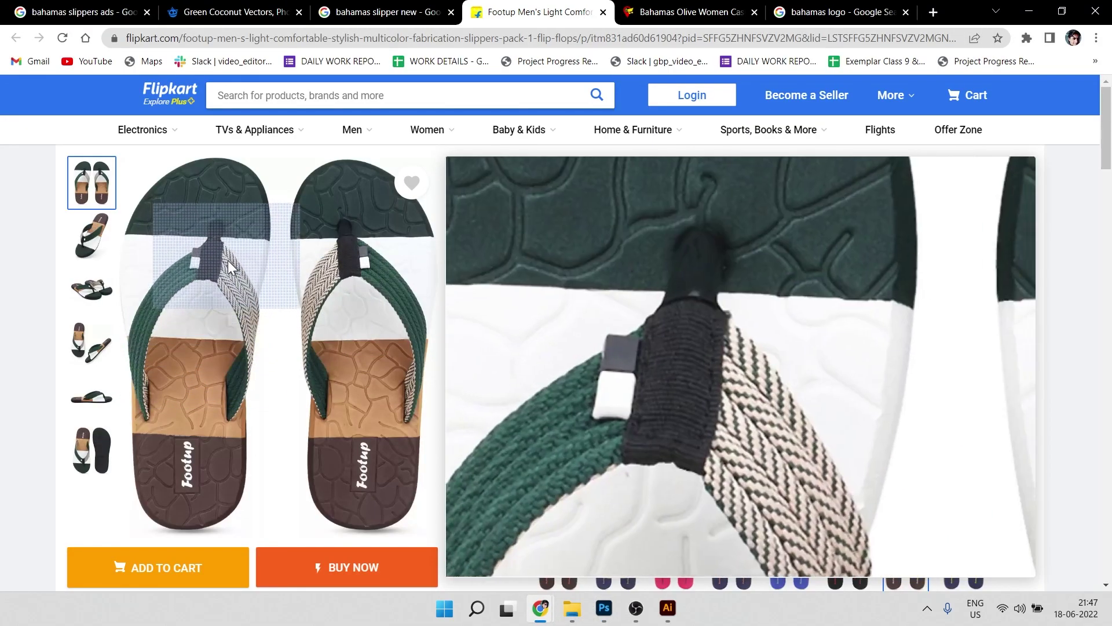
{"action": "right_click", "coordinate": [190, 260]}
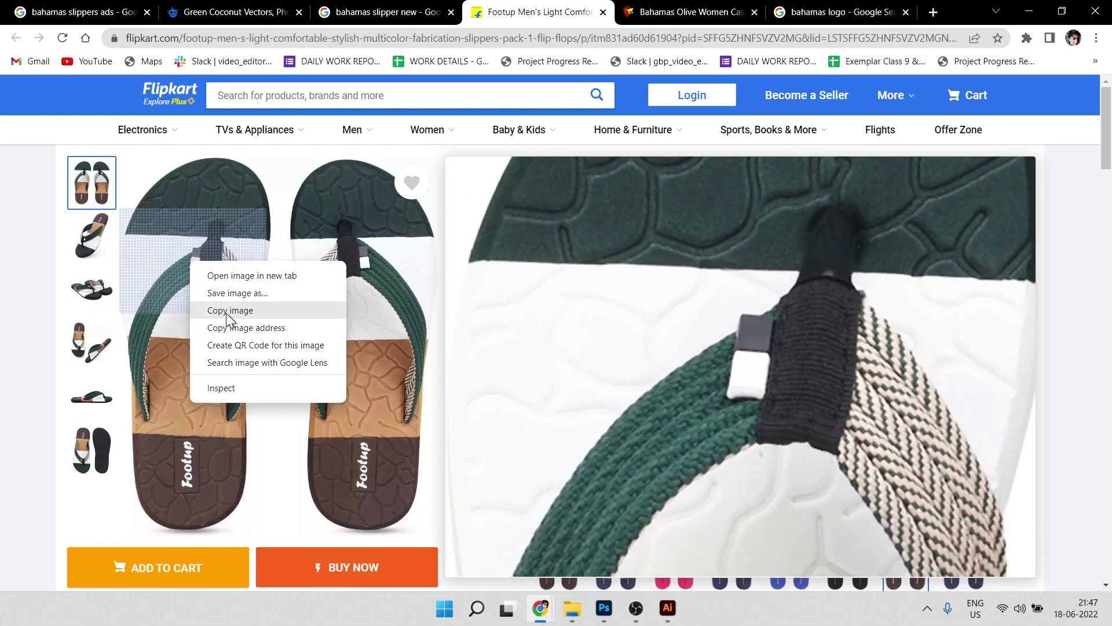
{"action": "left_click", "coordinate": [229, 311]}
{"action": "left_click", "coordinate": [612, 615]}
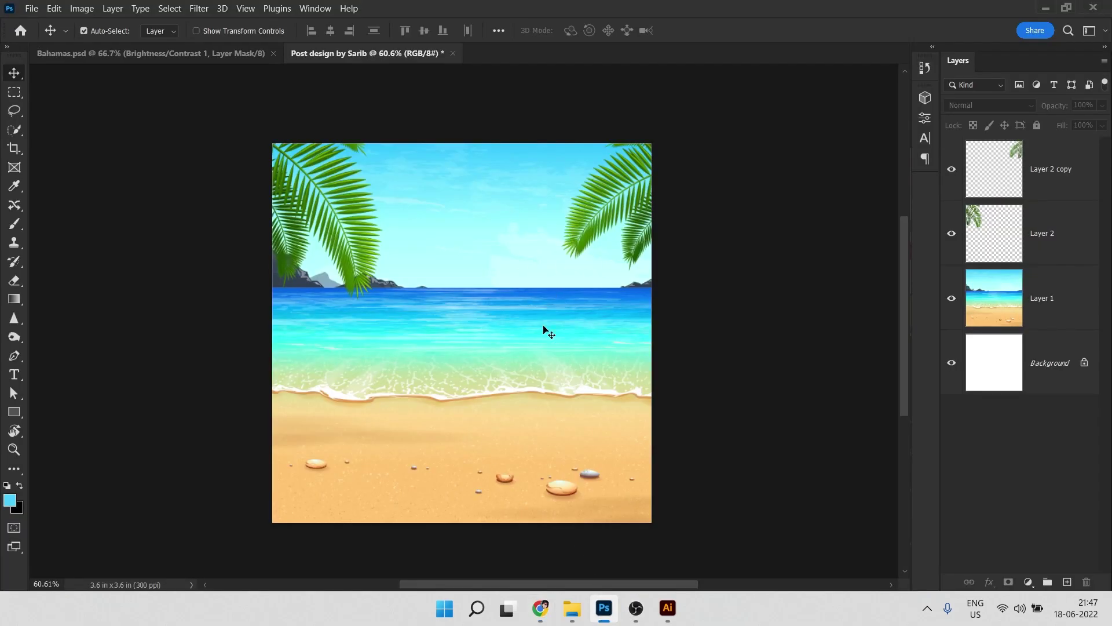
{"action": "key", "text": "ctrl+v"}
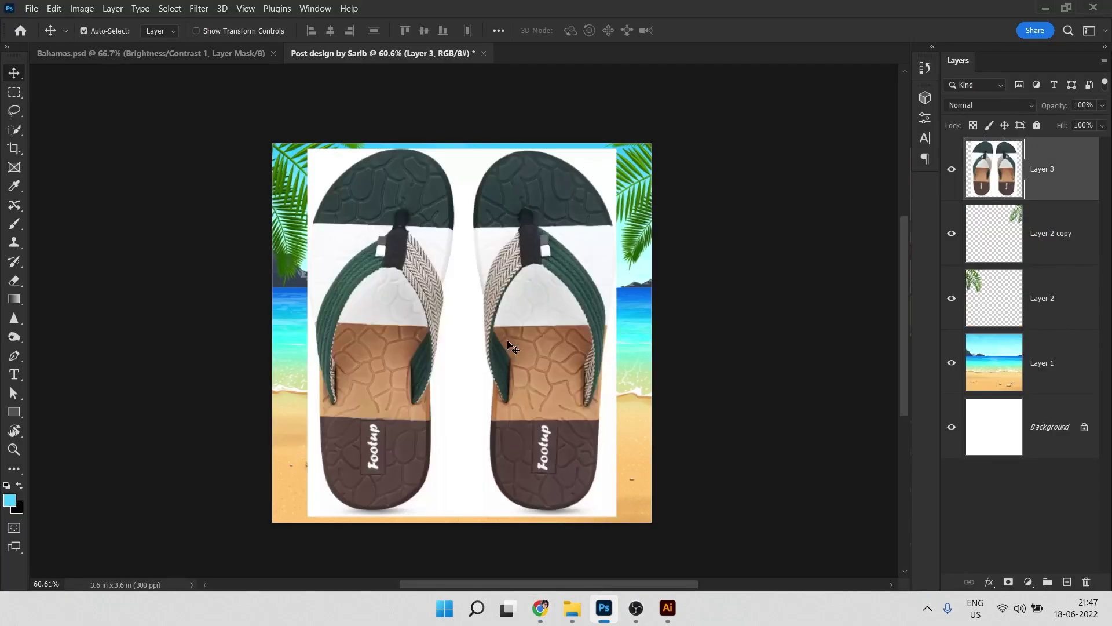
Try to select both slippers from their white background with Select Subject and the Quick Selection tool.
{"action": "left_click", "coordinate": [17, 129]}
{"action": "scroll", "coordinate": [339, 272], "scroll_direction": "up", "scroll_amount": 4}
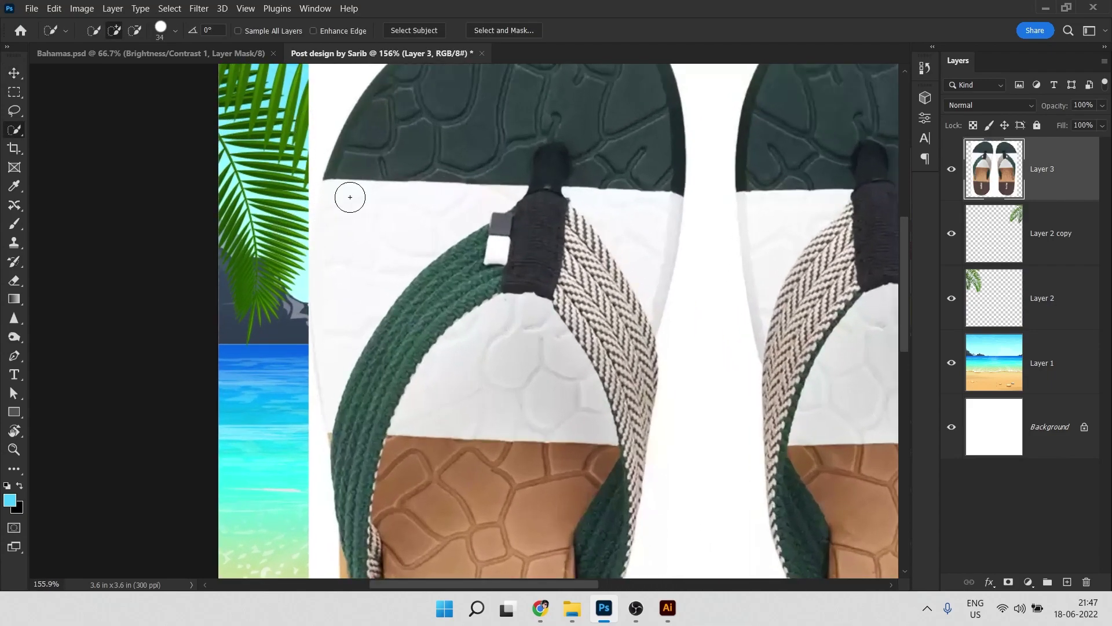
{"action": "scroll", "coordinate": [575, 249], "scroll_direction": "down", "scroll_amount": 2}
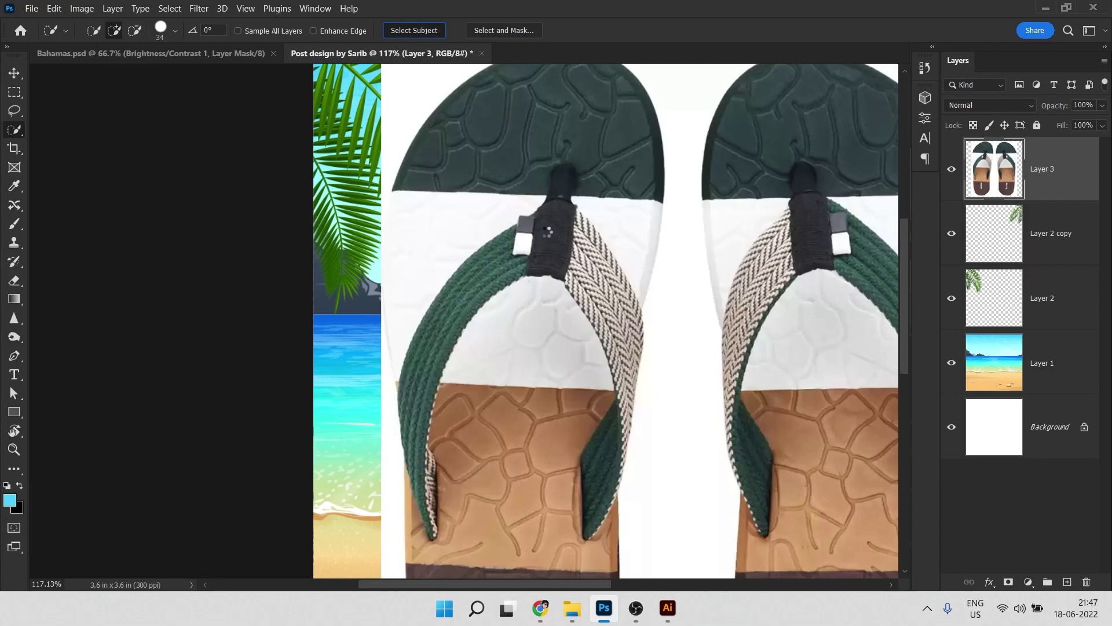
{"action": "scroll", "coordinate": [454, 215], "scroll_direction": "down", "scroll_amount": 4}
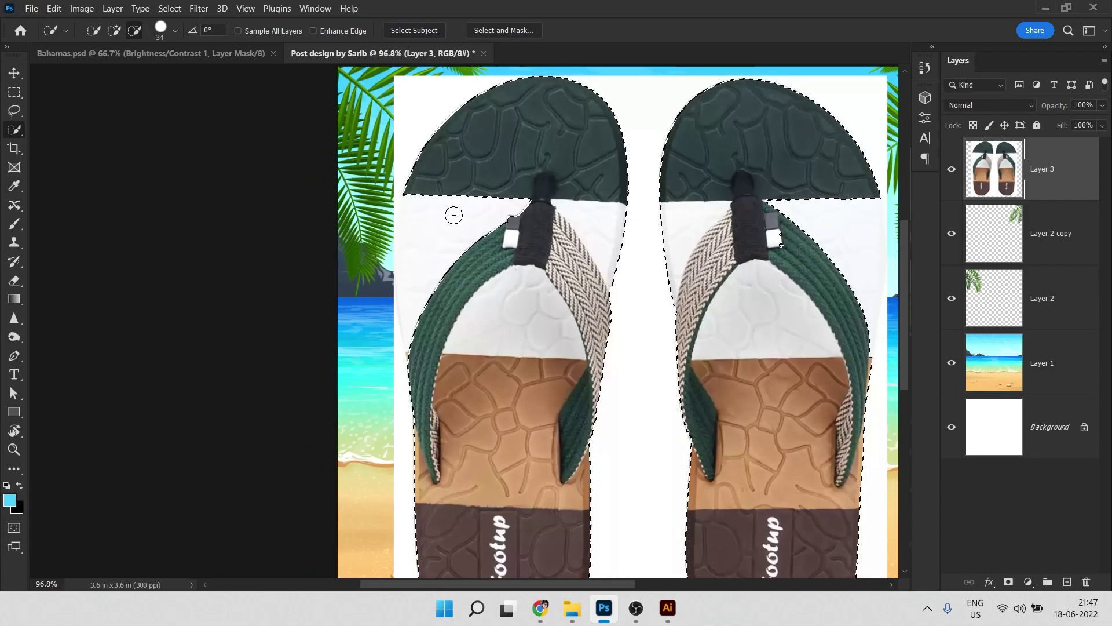
{"action": "scroll", "coordinate": [886, 197], "scroll_direction": "up", "scroll_amount": 2}
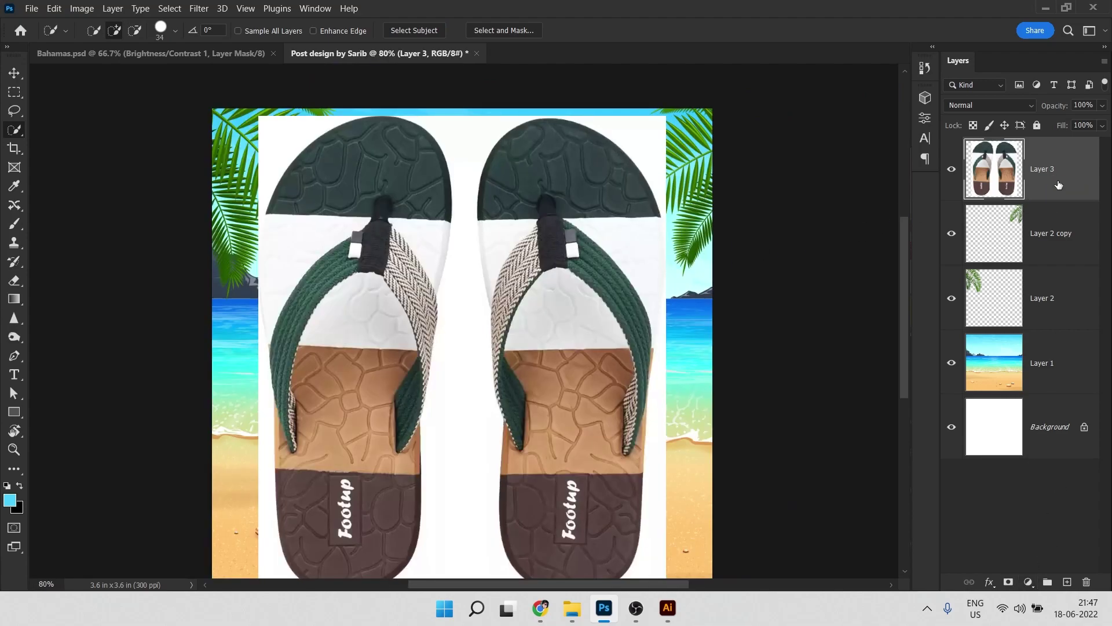
Duplicate the slippers layer and darken the copy with a clipped Brightness/Contrast adjustment at brightness -116.
{"action": "key", "text": "ctrl+j"}
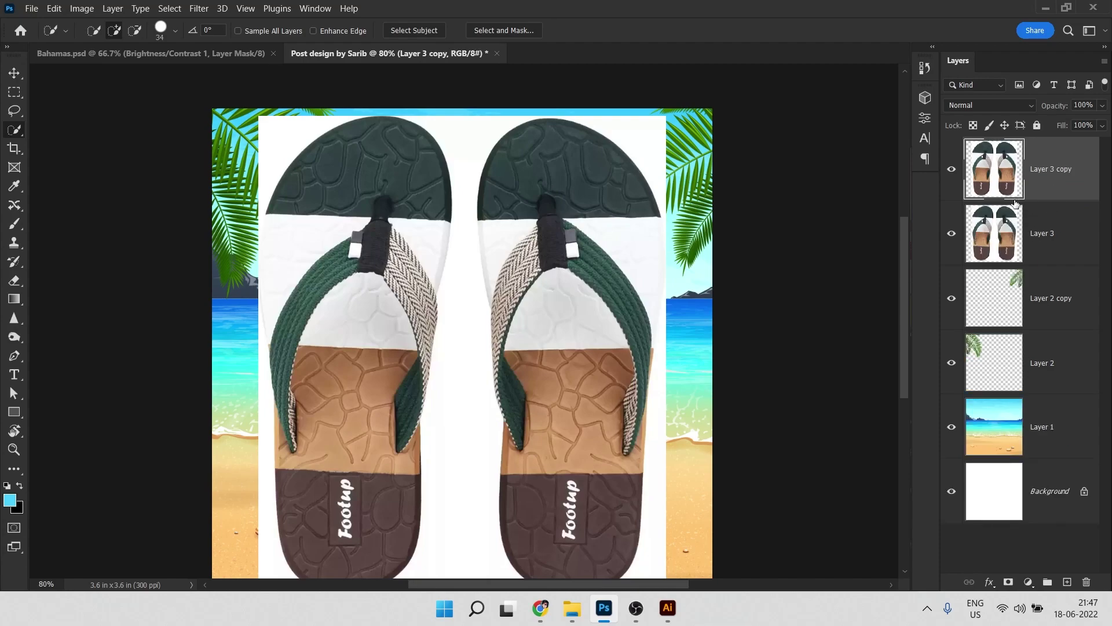
{"action": "left_click", "coordinate": [1058, 244]}
{"action": "left_click", "coordinate": [1057, 175]}
{"action": "left_click", "coordinate": [1027, 582]}
{"action": "left_click", "coordinate": [1050, 376]}
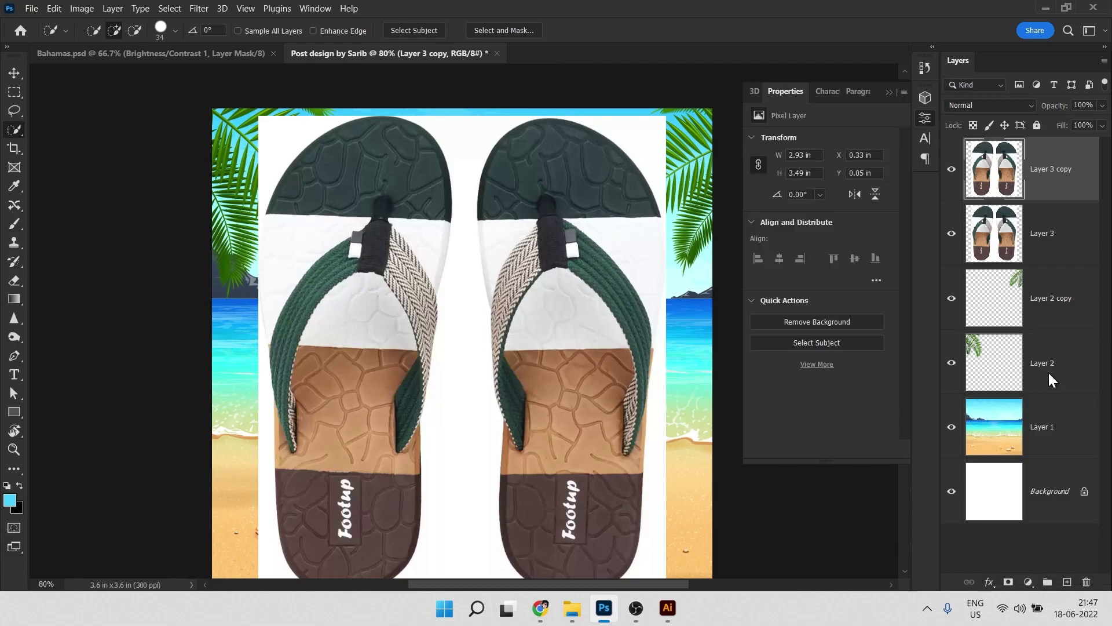
{"action": "left_click", "coordinate": [799, 451]}
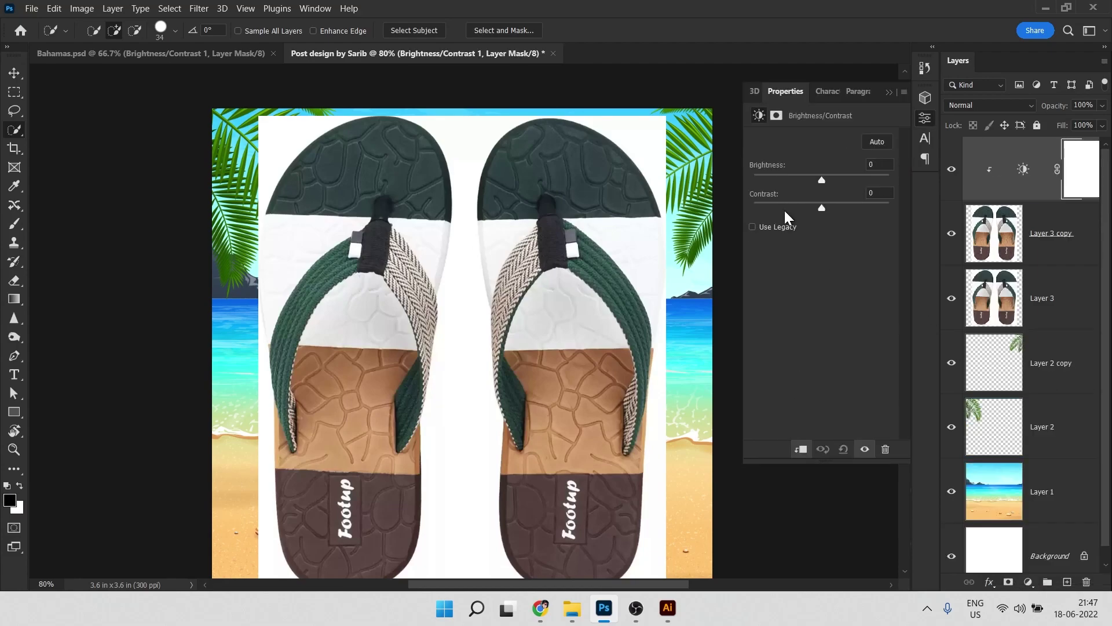
{"action": "left_click_drag", "start_coordinate": [802, 180], "coordinate": [821, 207]}
{"action": "left_click_drag", "start_coordinate": [301, 259], "coordinate": [255, 235]}
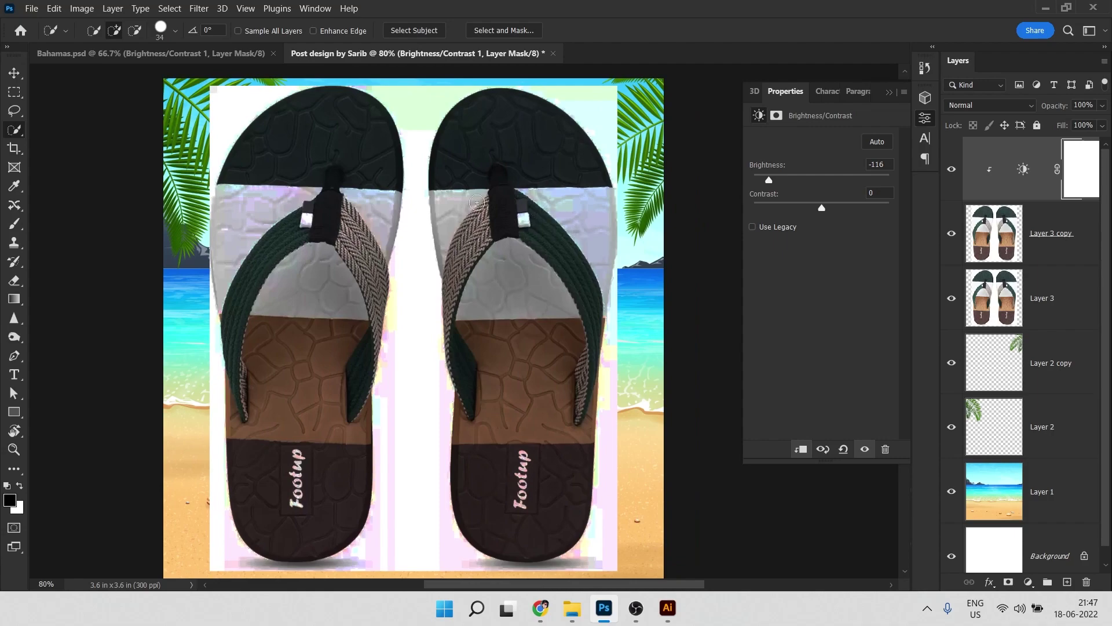
Merge the Brightness/Contrast adjustment with the duplicated slippers layer and select the outlines of both slippers.
{"action": "left_click", "coordinate": [1053, 234]}
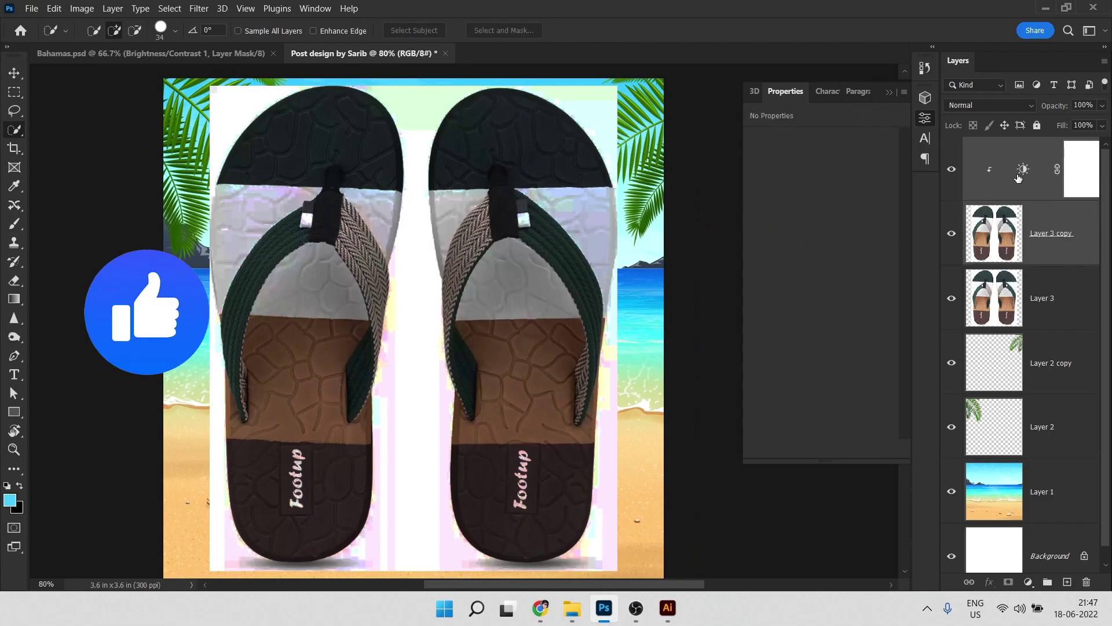
{"action": "left_click", "coordinate": [1032, 234]}
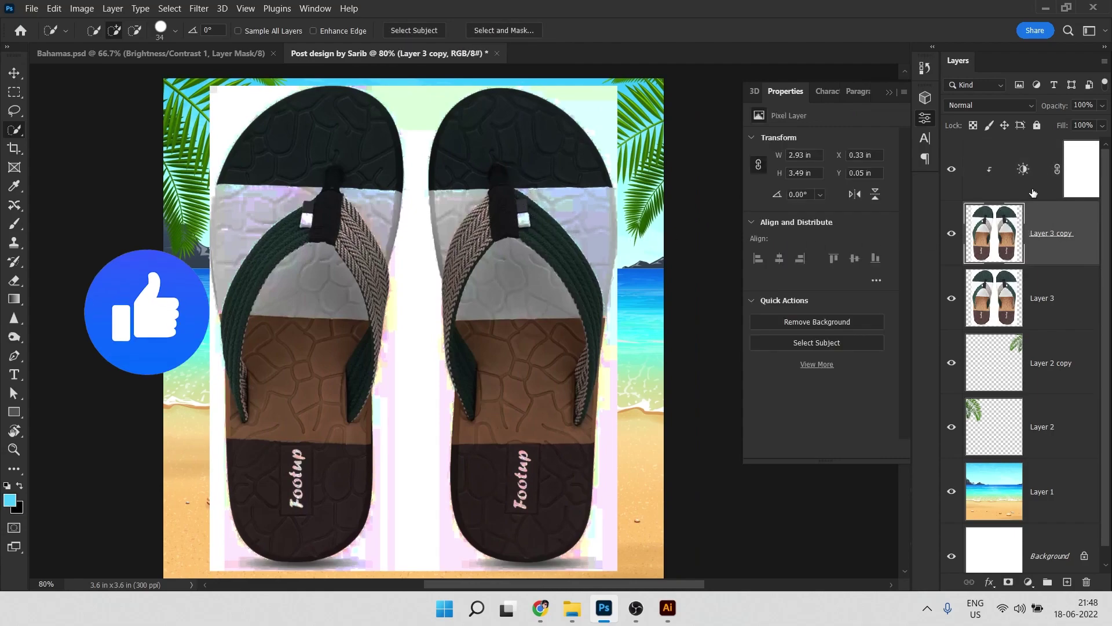
{"action": "left_click", "coordinate": [986, 166], "text": "shift"}
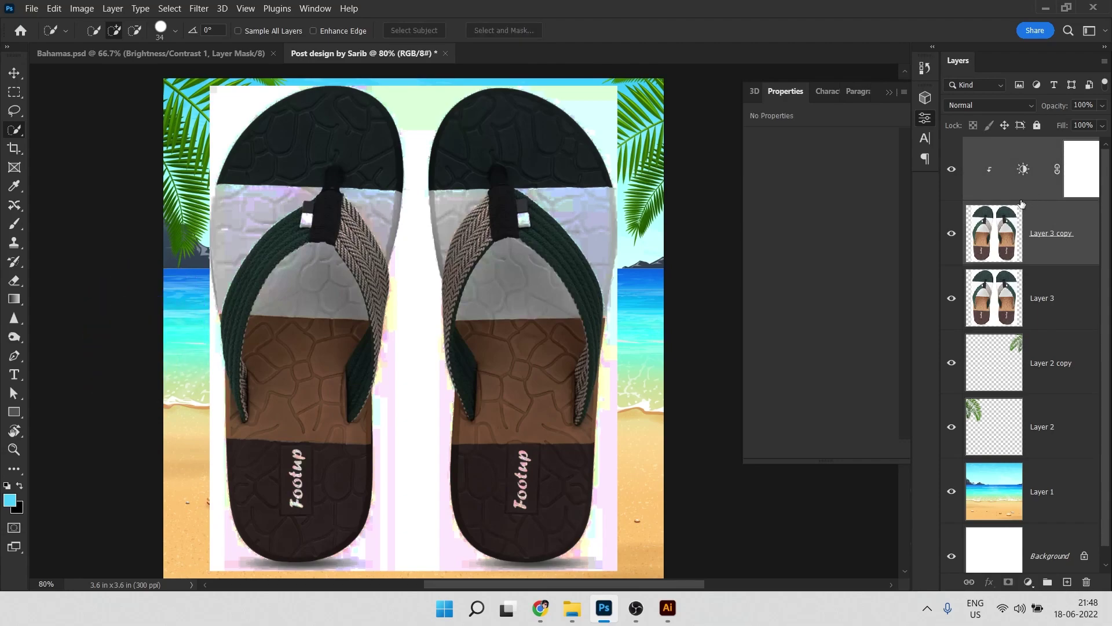
{"action": "key", "text": "ctrl+e"}
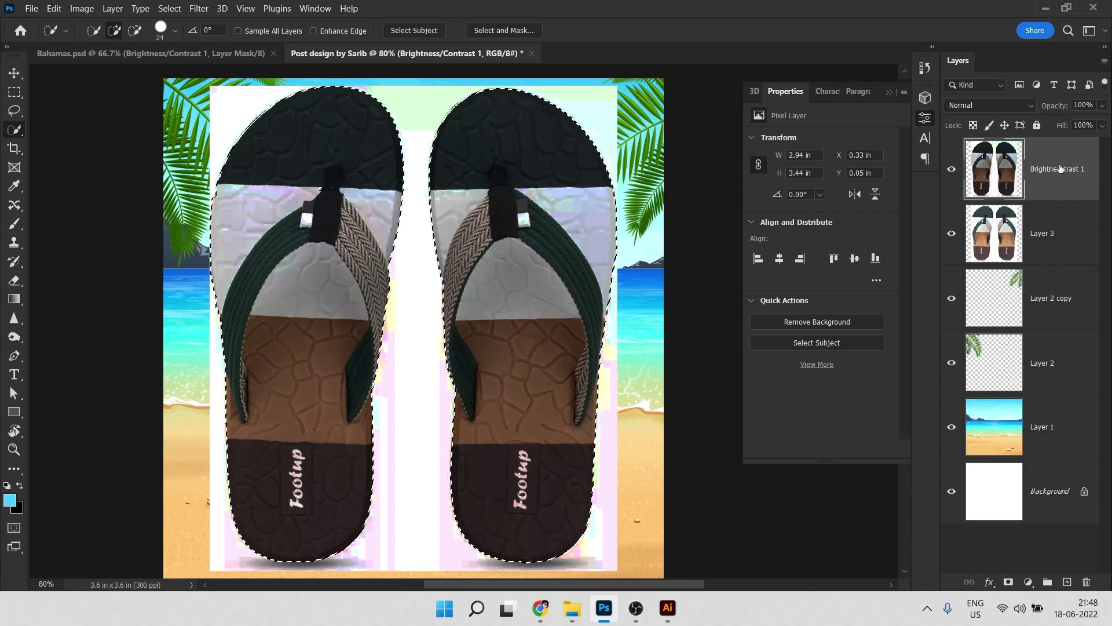
Delete the darkened duplicate and replace the original slippers image with a new layer containing only the selected slippers.
{"action": "left_click_drag", "start_coordinate": [1061, 169], "coordinate": [1087, 581]}
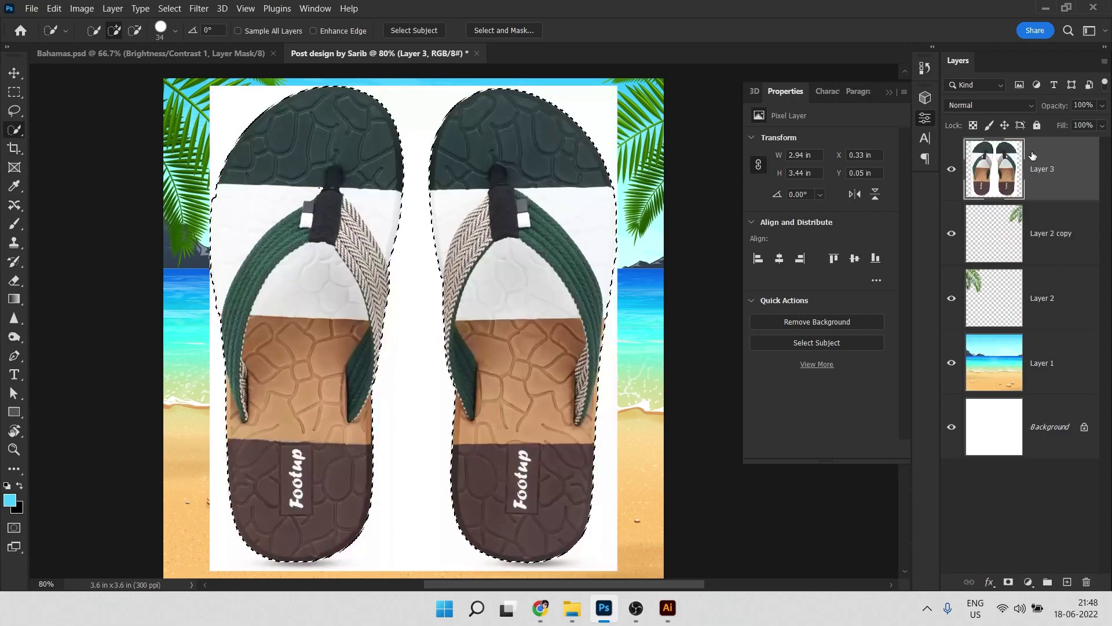
{"action": "left_click", "coordinate": [953, 172]}
{"action": "left_click", "coordinate": [954, 172]}
{"action": "key", "text": "ctrl+j"}
{"action": "left_click", "coordinate": [1039, 243]}
{"action": "key", "text": "Delete"}
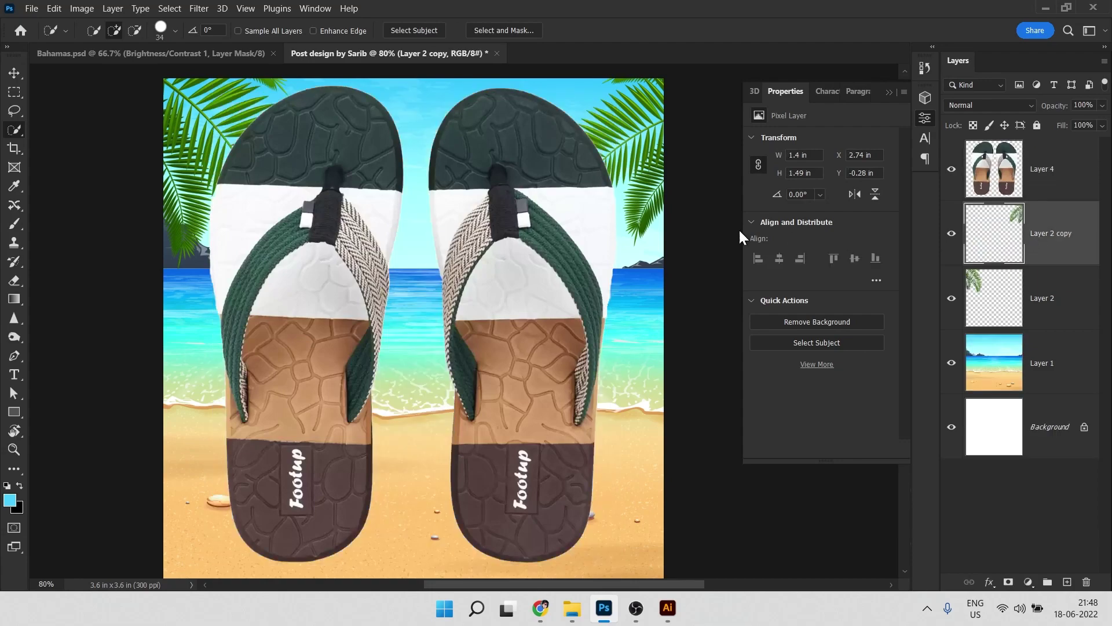
Select the left slipper with a rectangular marquee and copy it to its own layer.
{"action": "scroll", "coordinate": [602, 297], "scroll_direction": "down", "scroll_amount": 3}
{"action": "scroll", "coordinate": [409, 329], "scroll_direction": "up", "scroll_amount": 3}
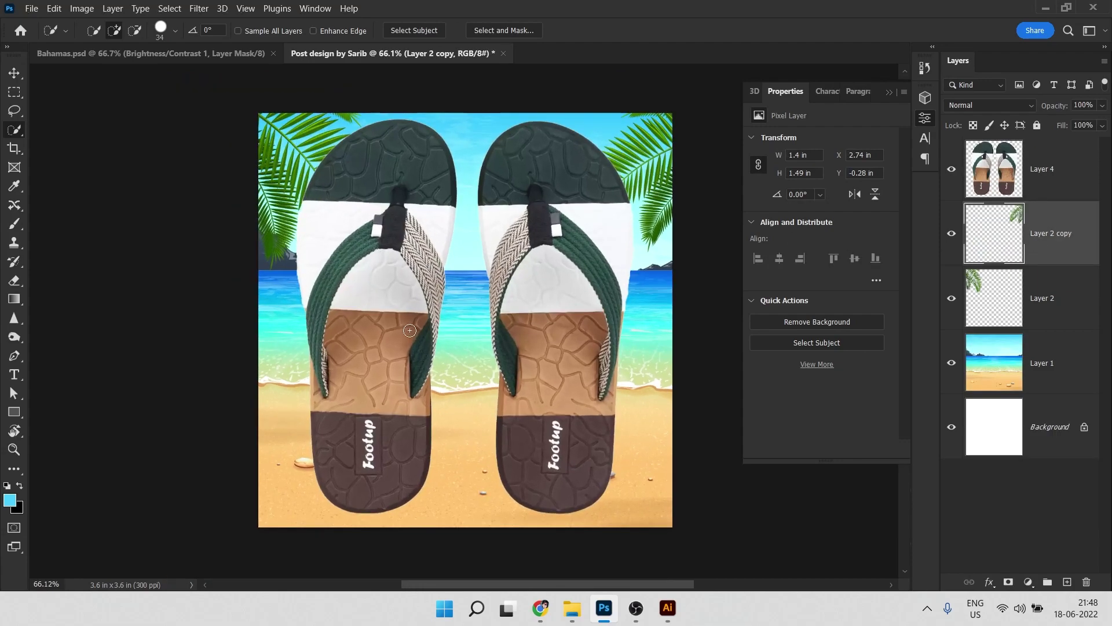
{"action": "left_click", "coordinate": [1042, 168]}
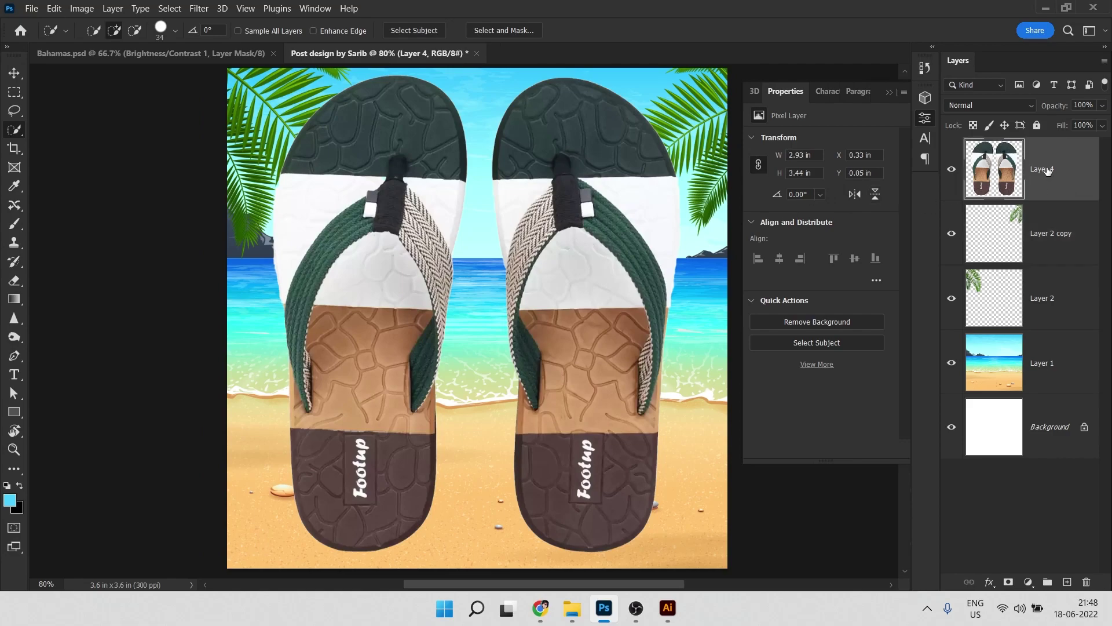
{"action": "scroll", "coordinate": [372, 196], "scroll_direction": "down", "scroll_amount": 3}
{"action": "left_click", "coordinate": [12, 91]}
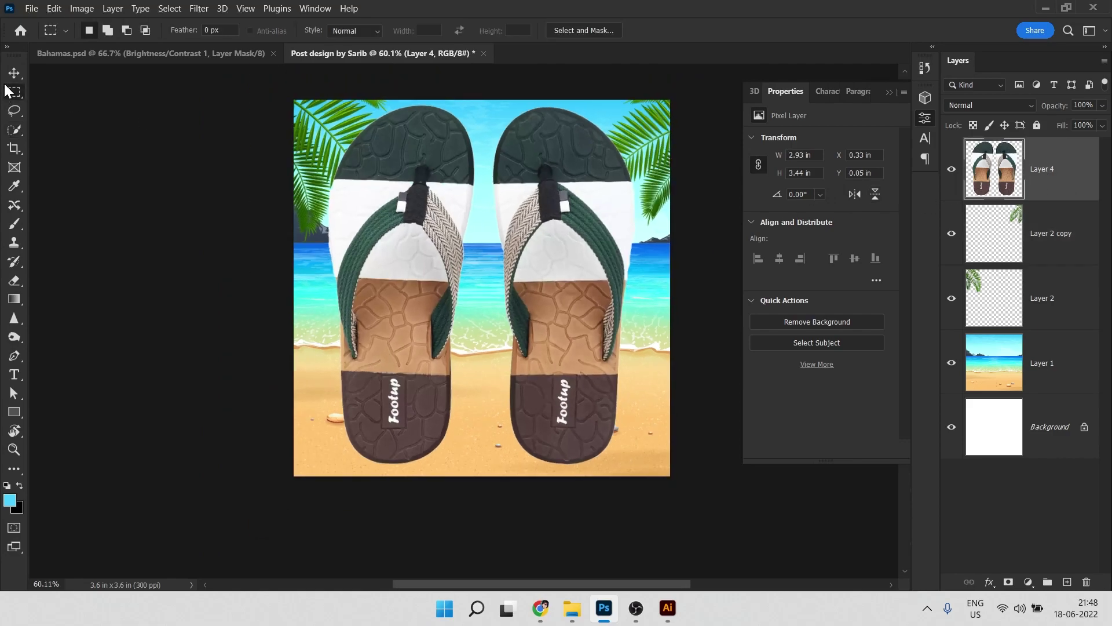
{"action": "left_click_drag", "start_coordinate": [296, 88], "coordinate": [479, 527]}
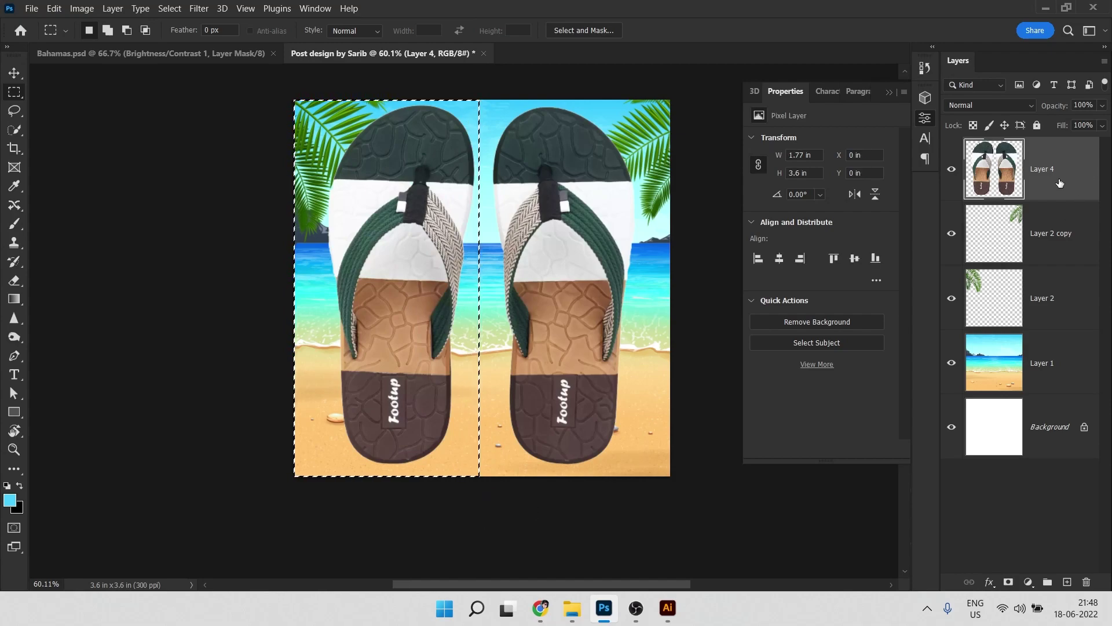
{"action": "key", "text": "ctrl+j"}
Copy the right slipper to its own layer with a rectangular marquee and delete the layer holding both slippers.
{"action": "left_click", "coordinate": [1035, 235]}
{"action": "left_click", "coordinate": [951, 233]}
{"action": "left_click", "coordinate": [951, 233]}
{"action": "left_click_drag", "start_coordinate": [662, 86], "coordinate": [485, 508]}
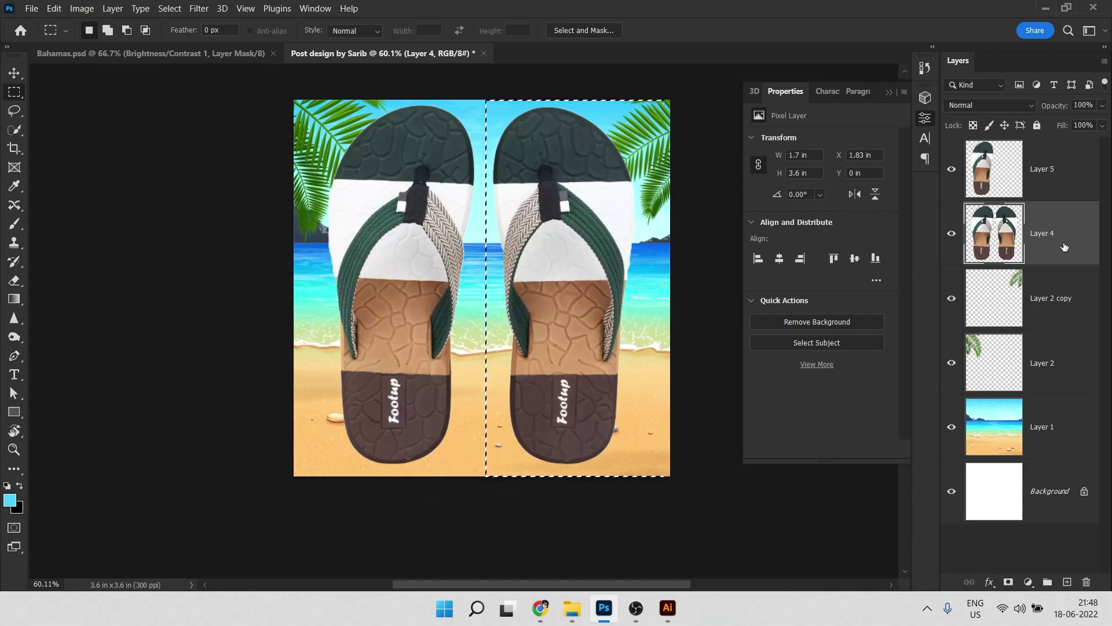
{"action": "key", "text": "ctrl+j"}
{"action": "left_click", "coordinate": [1020, 305]}
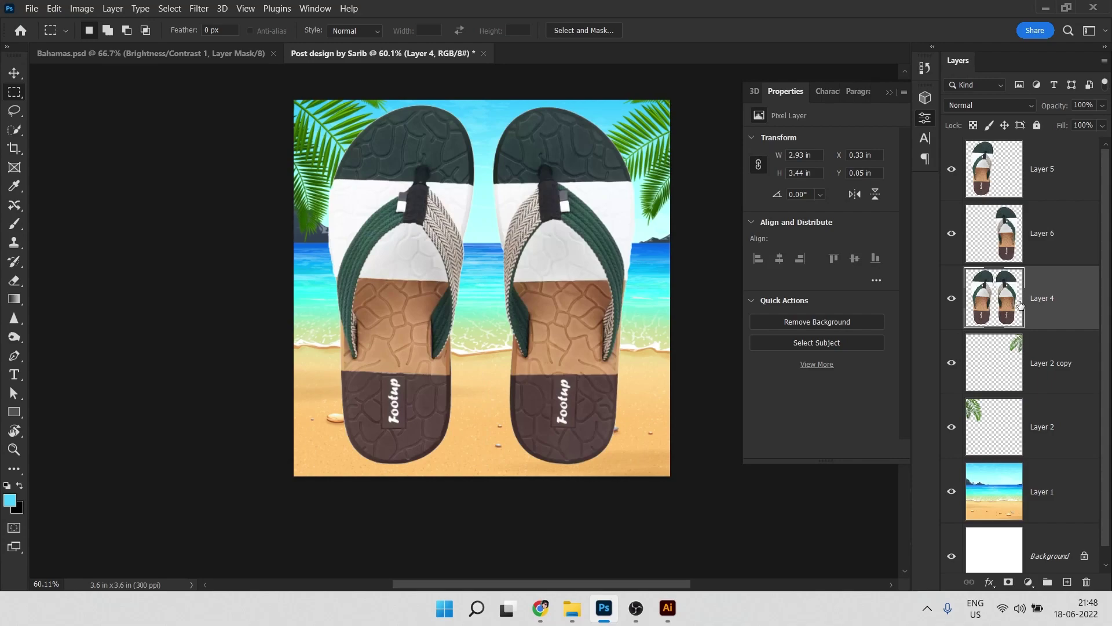
{"action": "key", "text": "Delete"}
Convert the right and left slipper layers into separate smart objects.
{"action": "left_click", "coordinate": [1035, 239]}
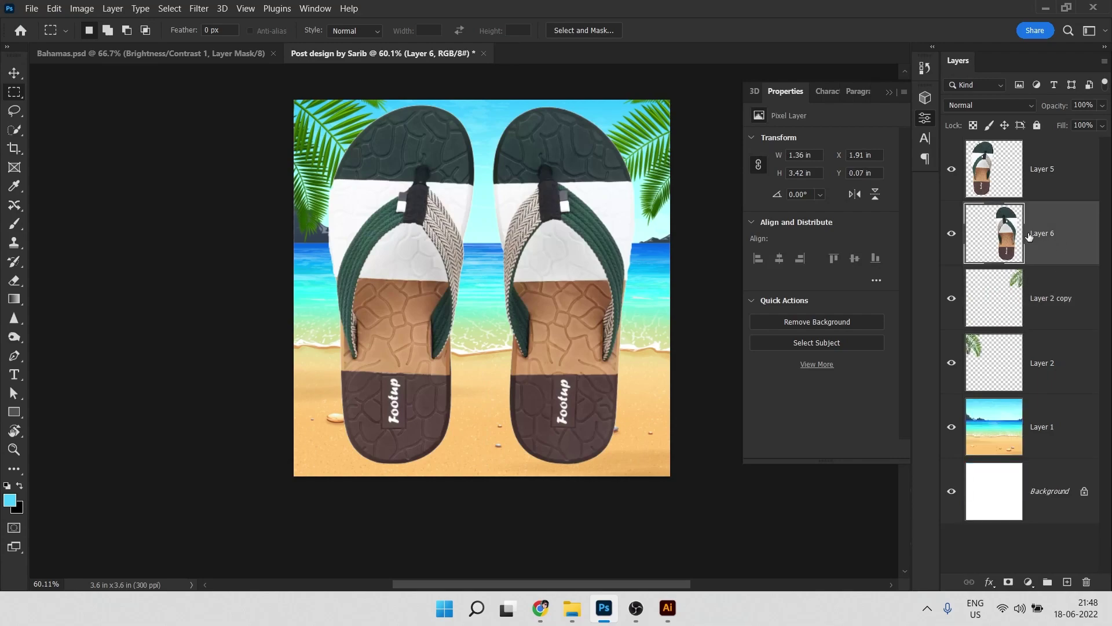
{"action": "left_click", "coordinate": [952, 168]}
{"action": "left_click", "coordinate": [951, 168]}
{"action": "left_click", "coordinate": [952, 232]}
{"action": "left_click", "coordinate": [952, 233]}
{"action": "right_click", "coordinate": [1046, 251]}
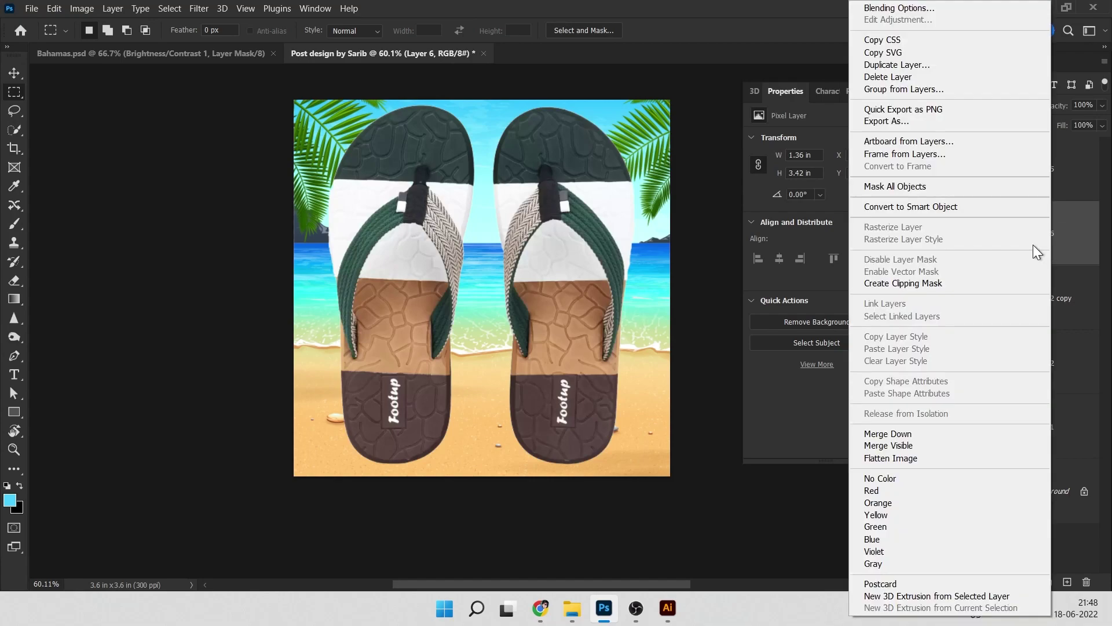
{"action": "left_click", "coordinate": [951, 204]}
{"action": "left_click", "coordinate": [1054, 181]}
{"action": "right_click", "coordinate": [1054, 182]}
{"action": "left_click", "coordinate": [919, 208]}
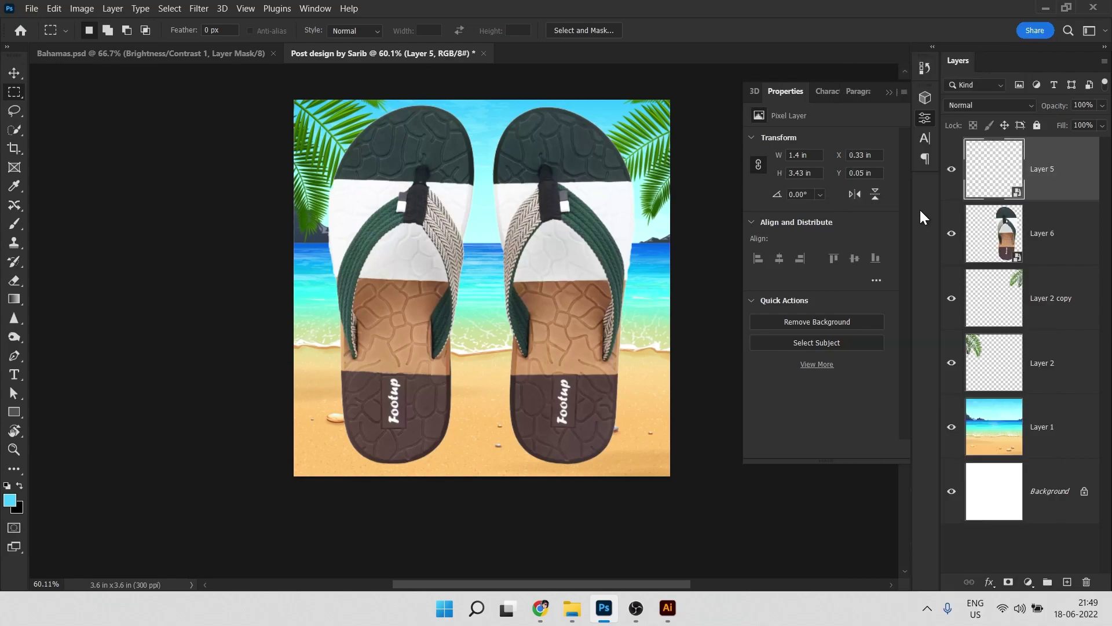
Scale both slippers down to about 70% over the beach and tilt them outward, the right one by about 10°.
{"action": "left_click", "coordinate": [1046, 239], "text": "ctrl"}
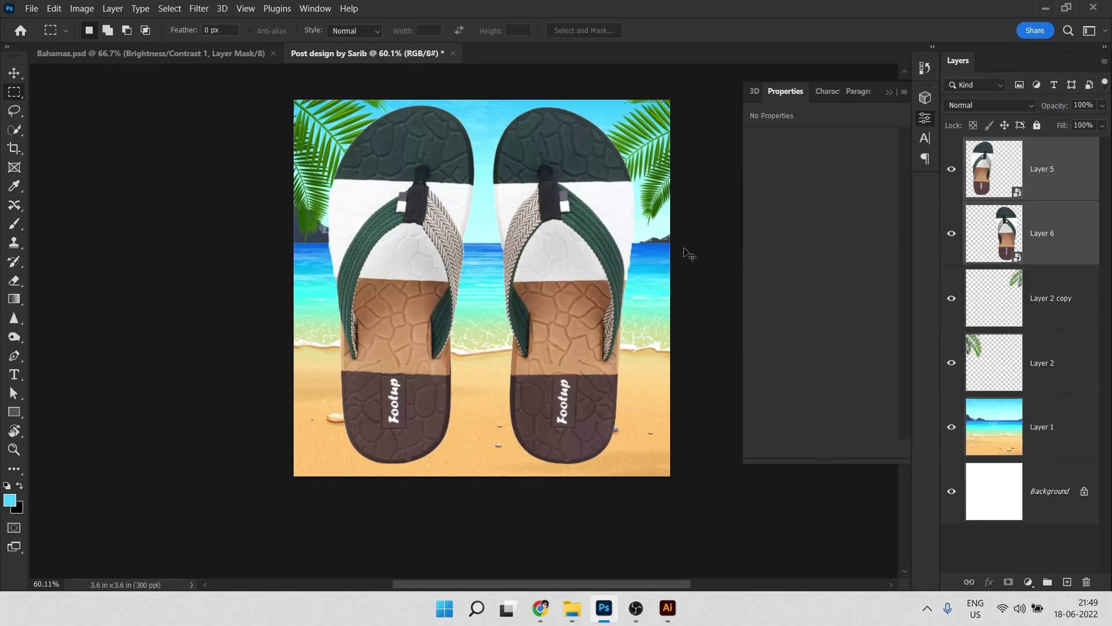
{"action": "key", "text": "ctrl+t"}
{"action": "left_click_drag", "start_coordinate": [632, 109], "coordinate": [575, 175]}
{"action": "left_click_drag", "start_coordinate": [552, 249], "coordinate": [571, 270]}
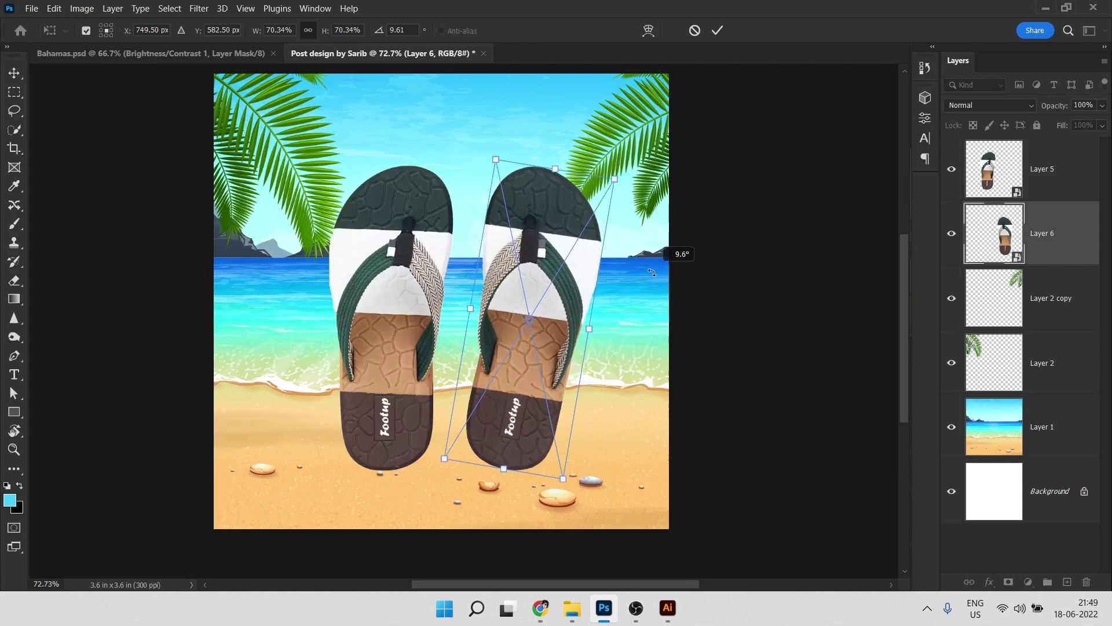
{"action": "key", "text": "Return"}
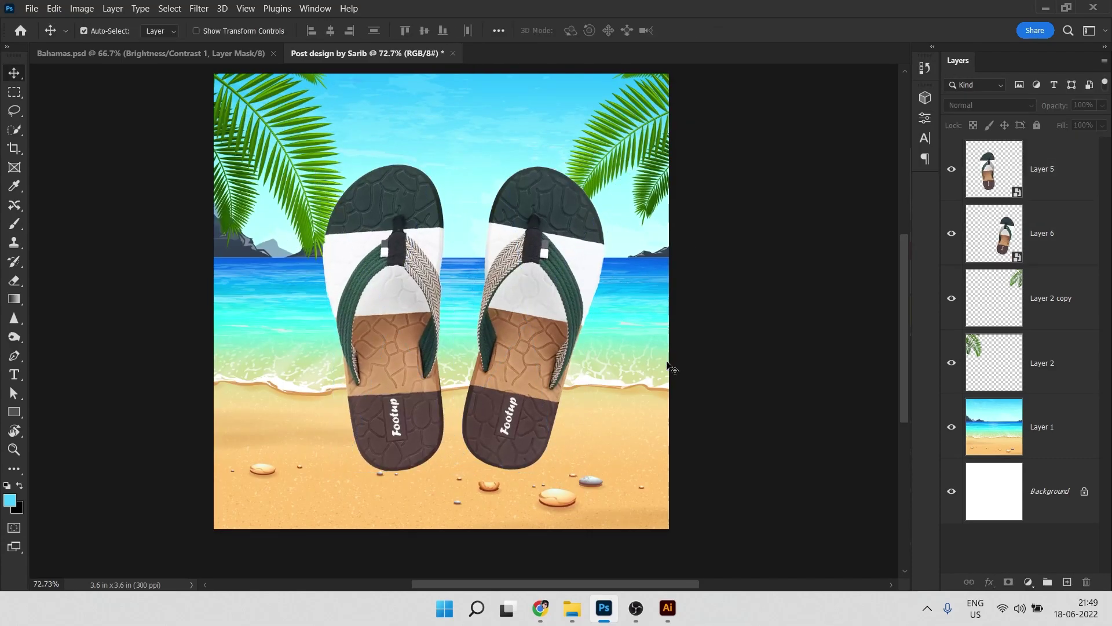
Switch to Illustrator to copy the sun flare from the beach artwork, and place it in the Photoshop post over the sky's upper-left corner.
{"action": "left_click", "coordinate": [668, 607]}
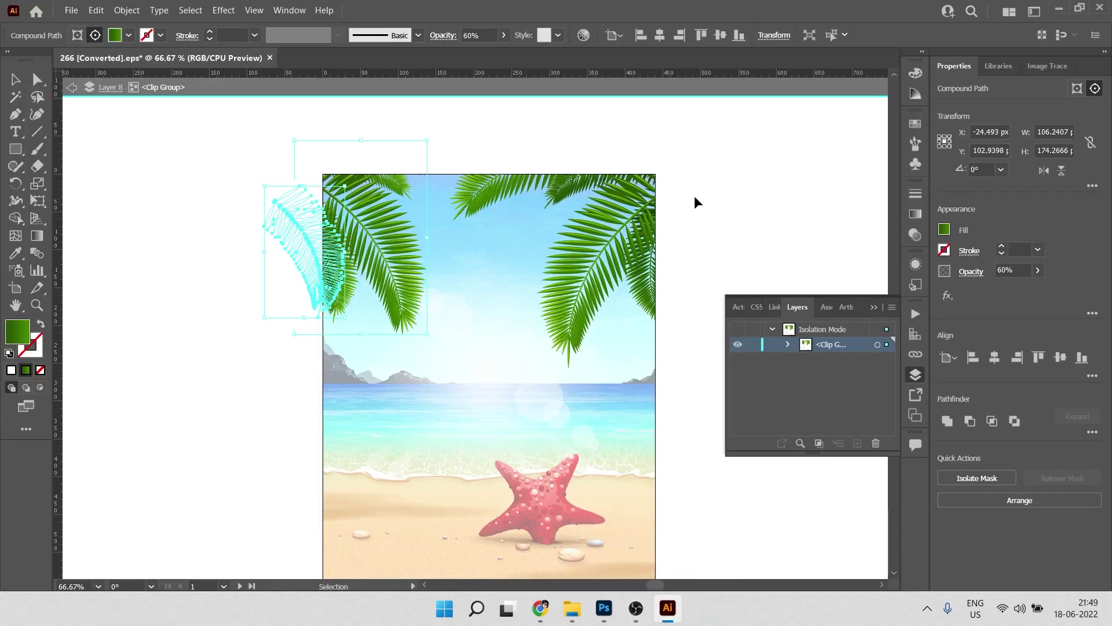
{"action": "left_click", "coordinate": [729, 186]}
{"action": "left_click_drag", "start_coordinate": [497, 256], "coordinate": [481, 216]}
{"action": "double_click", "coordinate": [769, 232]}
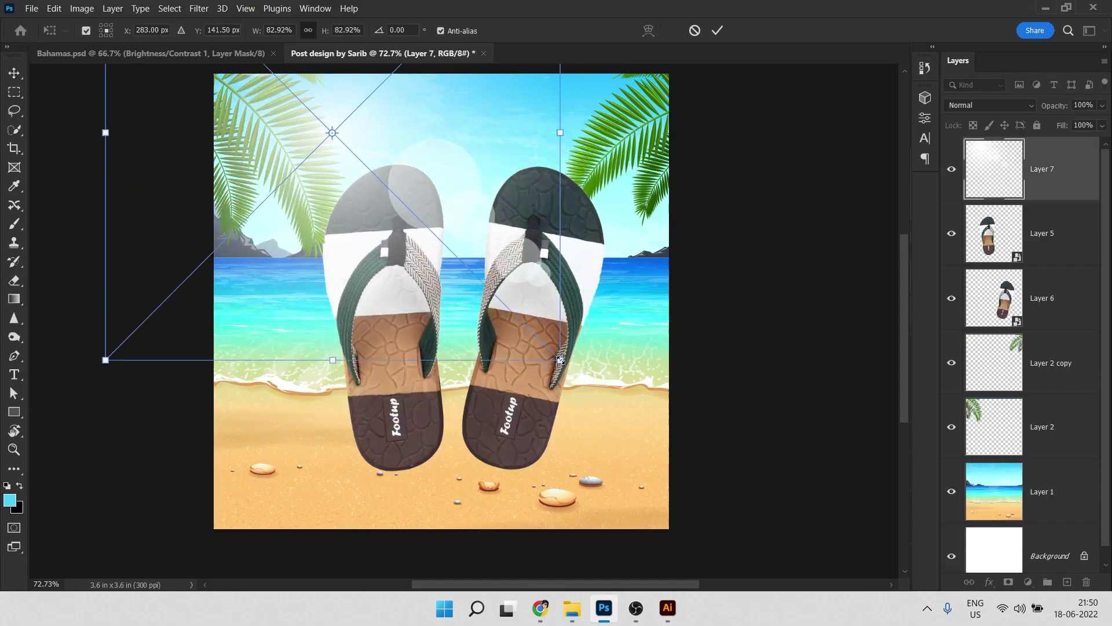
{"action": "left_click_drag", "start_coordinate": [295, 230], "coordinate": [453, 297]}
{"action": "key", "text": "Return"}
{"action": "left_click", "coordinate": [515, 127]}
Examine the outer edge of the right slipper's white section against the sea with its layer hidden and shown.
{"action": "scroll", "coordinate": [370, 203], "scroll_direction": "down", "scroll_amount": 4}
{"action": "scroll", "coordinate": [490, 447], "scroll_direction": "up", "scroll_amount": 6}
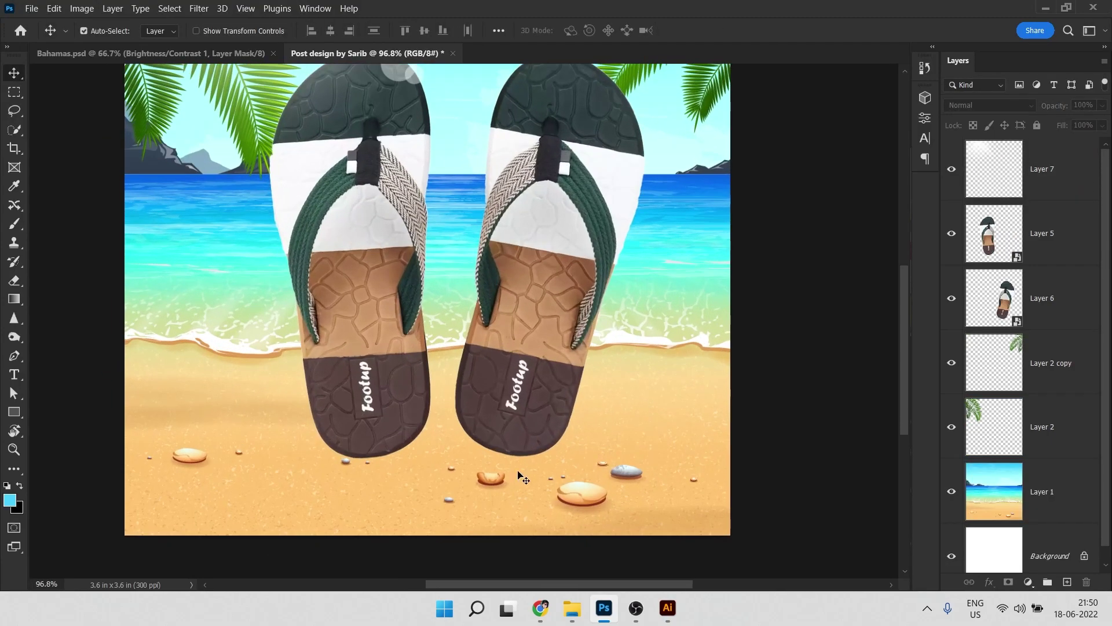
{"action": "scroll", "coordinate": [499, 385], "scroll_direction": "down", "scroll_amount": 2}
{"action": "left_click", "coordinate": [498, 384]}
{"action": "scroll", "coordinate": [490, 324], "scroll_direction": "up", "scroll_amount": 8}
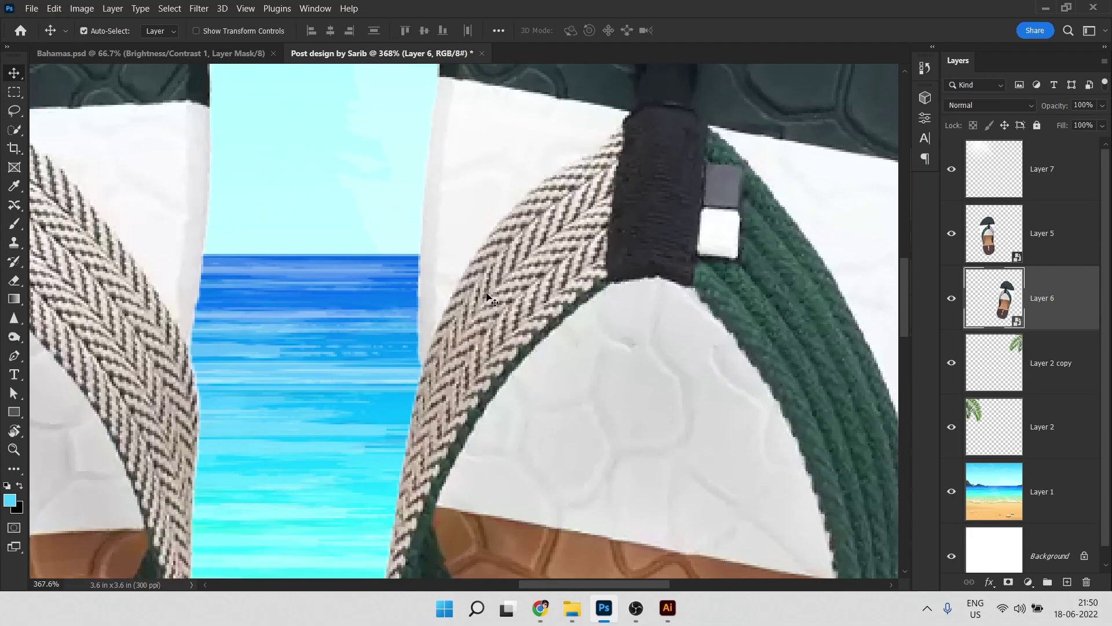
{"action": "left_click_drag", "start_coordinate": [489, 301], "coordinate": [242, 235]}
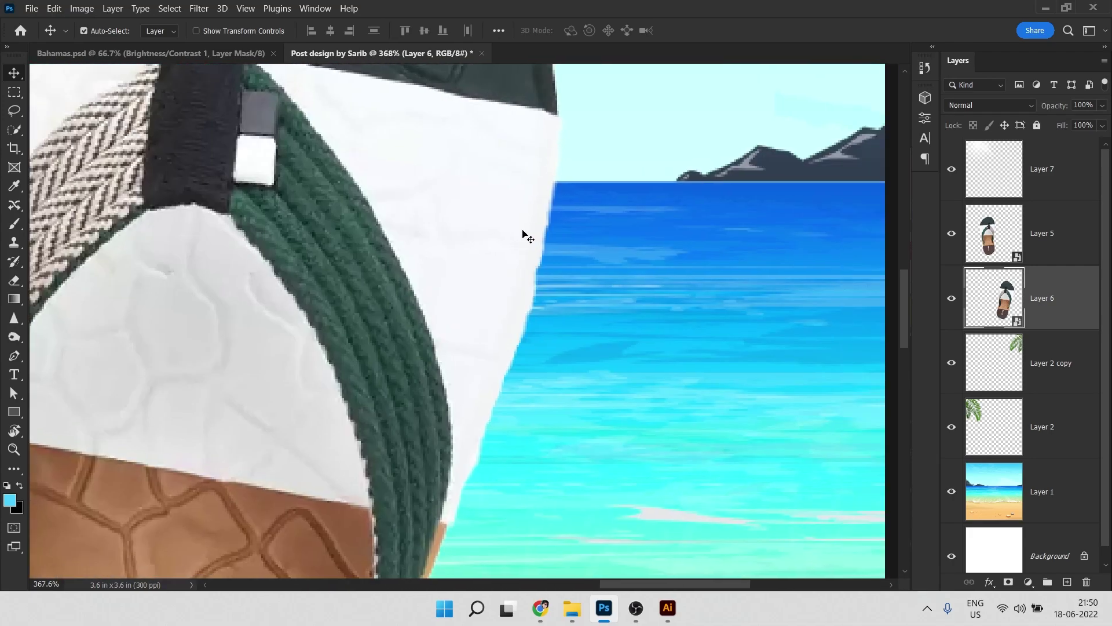
{"action": "left_click", "coordinate": [951, 298]}
{"action": "left_click", "coordinate": [951, 298]}
Trace the outer edge of the right slipper's white section with a curved segment using the Pen tool in Path mode.
{"action": "left_click", "coordinate": [14, 355]}
{"action": "left_click", "coordinate": [119, 36]}
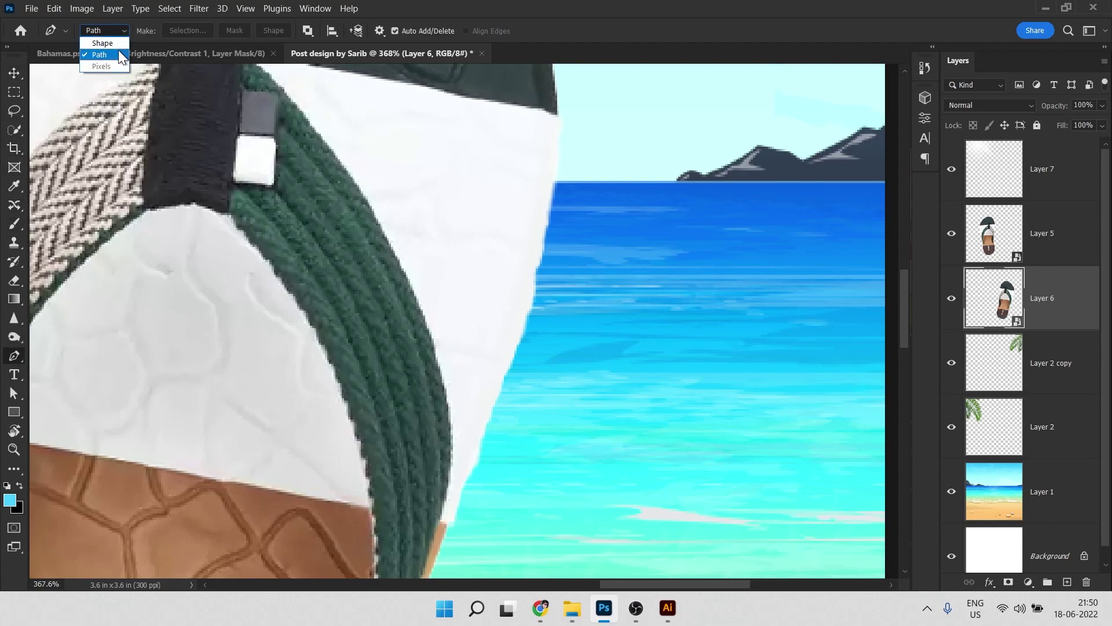
{"action": "left_click", "coordinate": [96, 52]}
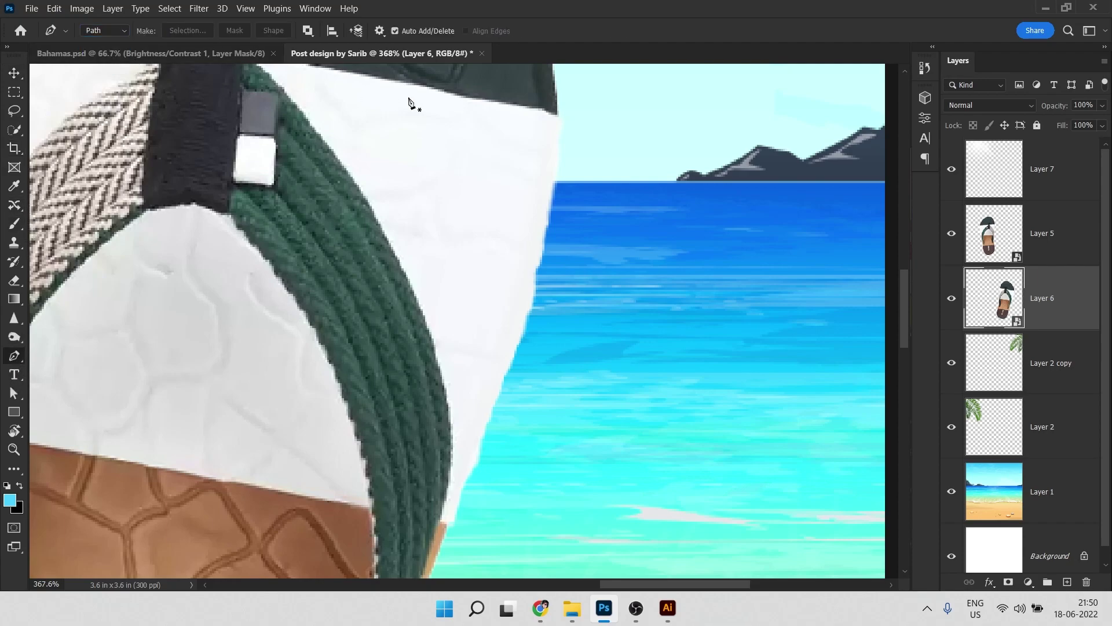
{"action": "left_click", "coordinate": [557, 116]}
{"action": "scroll", "coordinate": [573, 151], "scroll_direction": "down", "scroll_amount": 3}
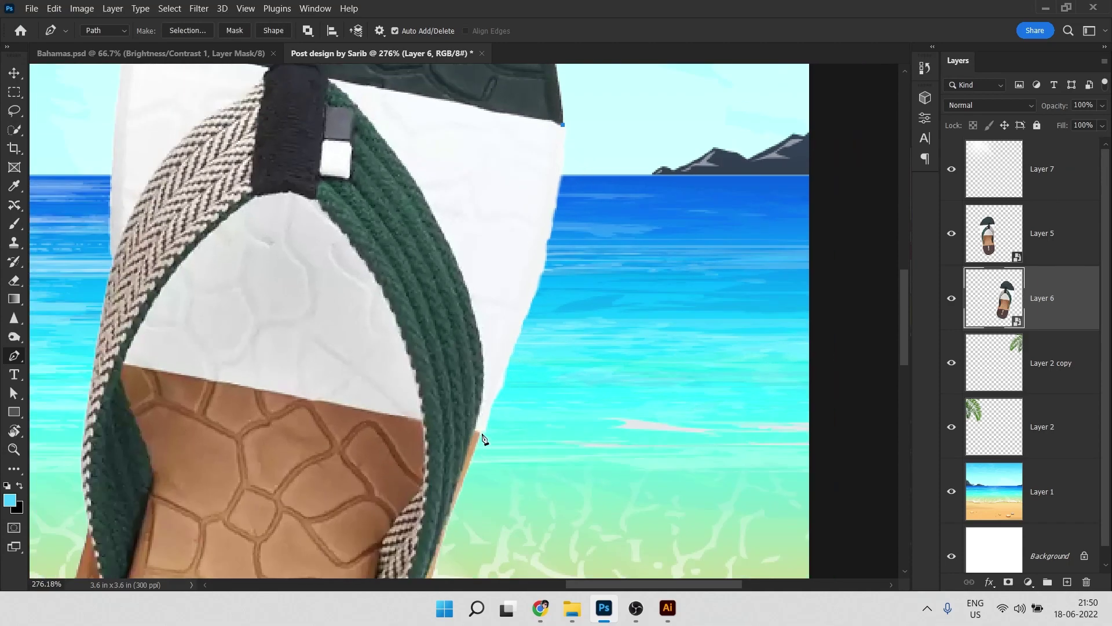
{"action": "left_click_drag", "start_coordinate": [480, 433], "coordinate": [413, 571]}
{"action": "scroll", "coordinate": [219, 341], "scroll_direction": "down", "scroll_amount": 3}
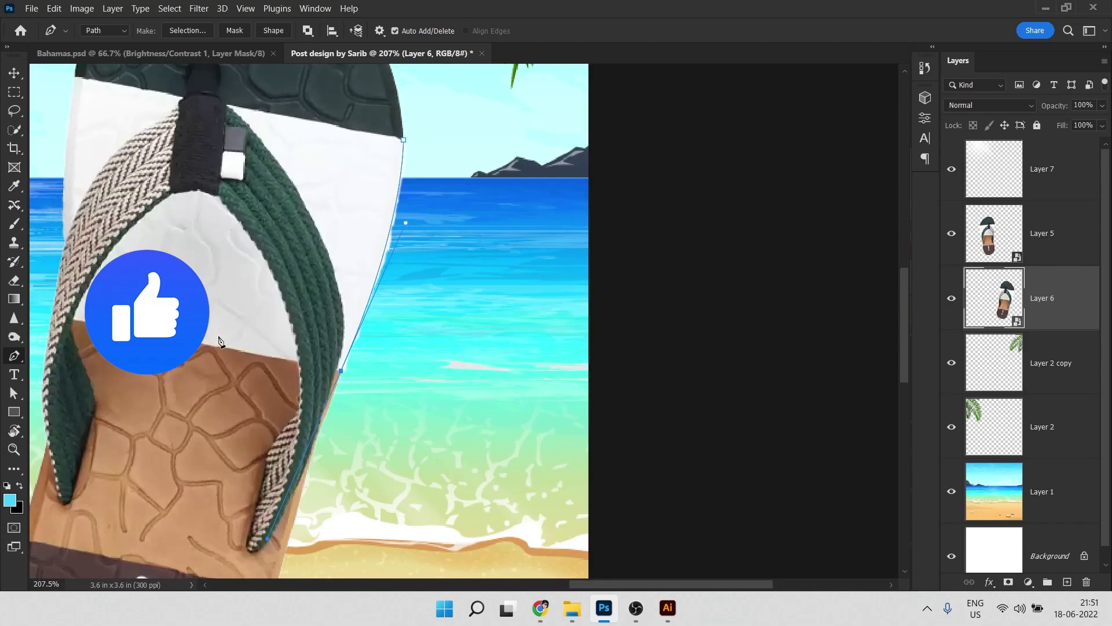
{"action": "left_click", "coordinate": [341, 371], "text": "alt"}
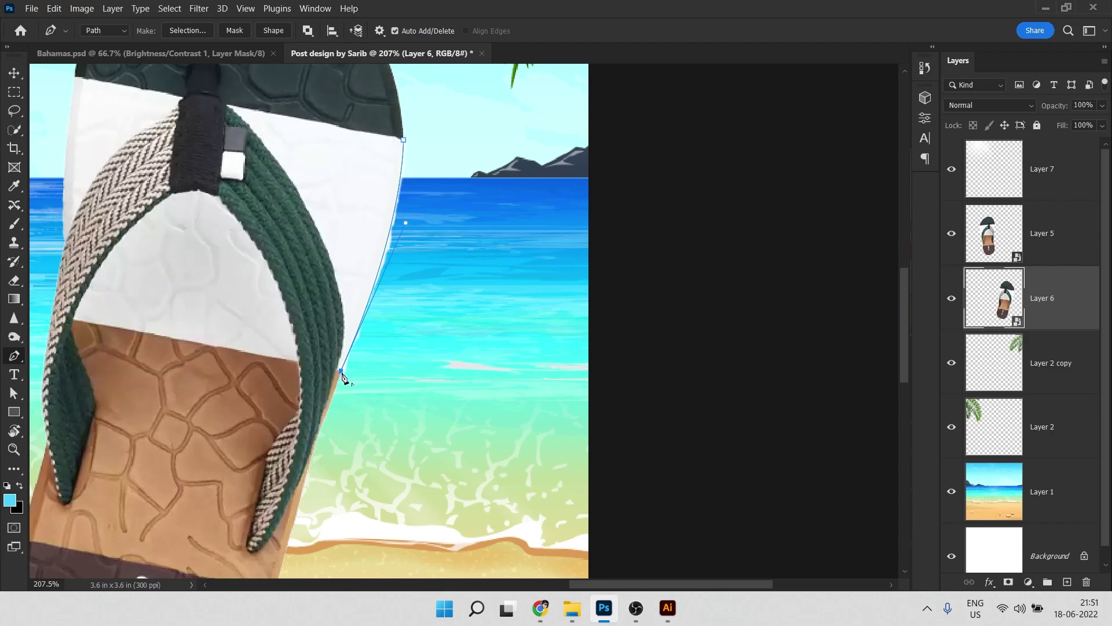
Close the path outside the right slipper, convert it to a selection and mask that area out of the slipper's layer.
{"action": "left_click", "coordinate": [441, 389]}
{"action": "left_click", "coordinate": [527, 139]}
{"action": "left_click", "coordinate": [404, 141]}
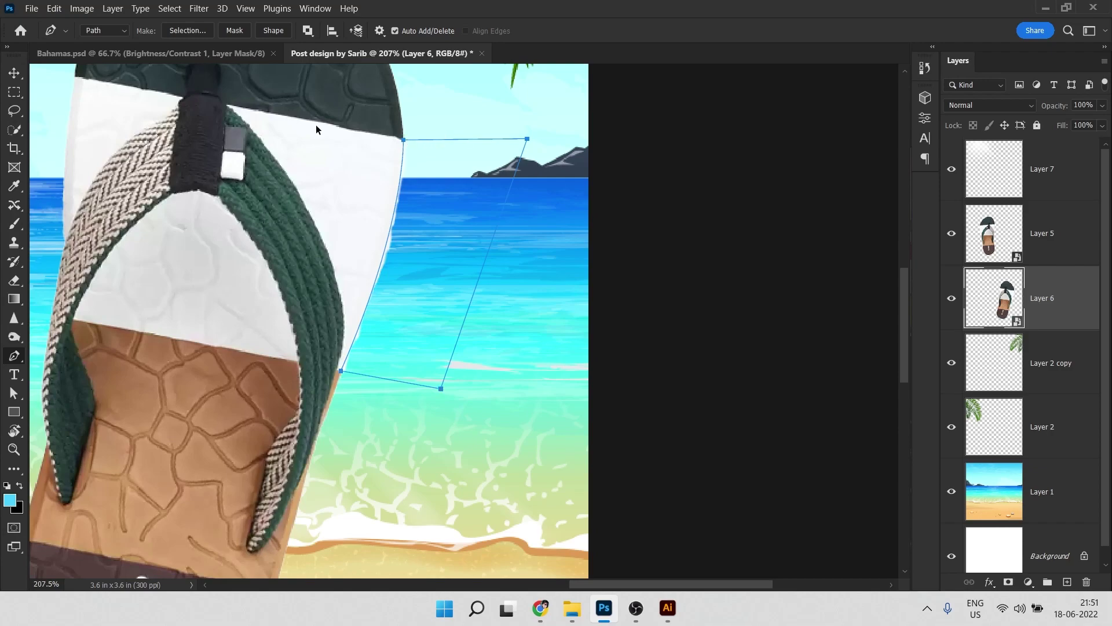
{"action": "key", "text": "ctrl+Return"}
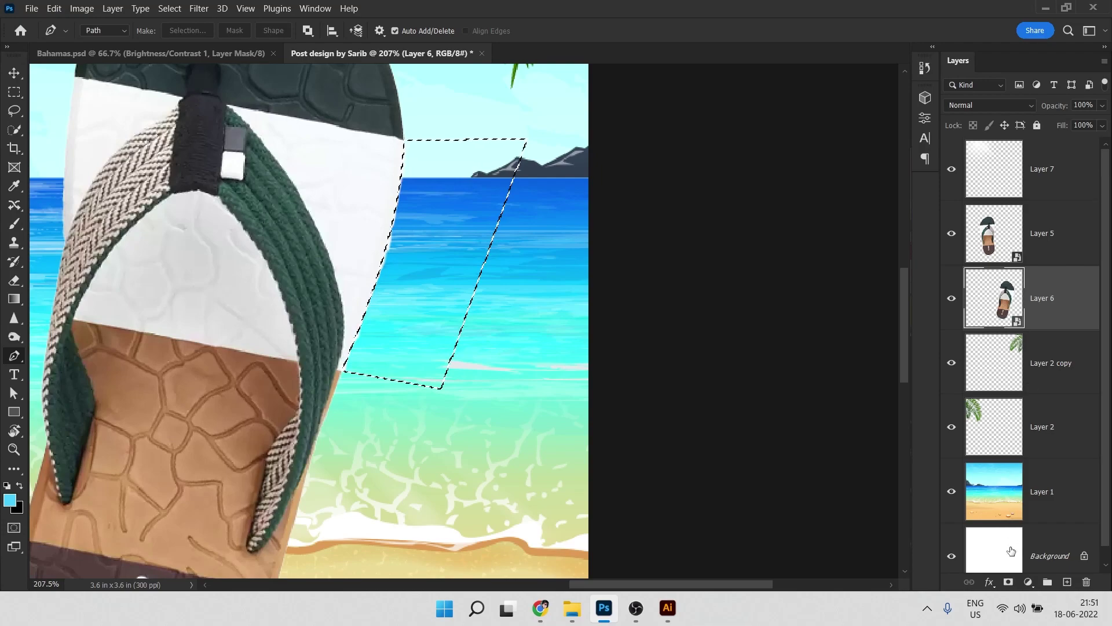
{"action": "left_click", "coordinate": [1008, 581]}
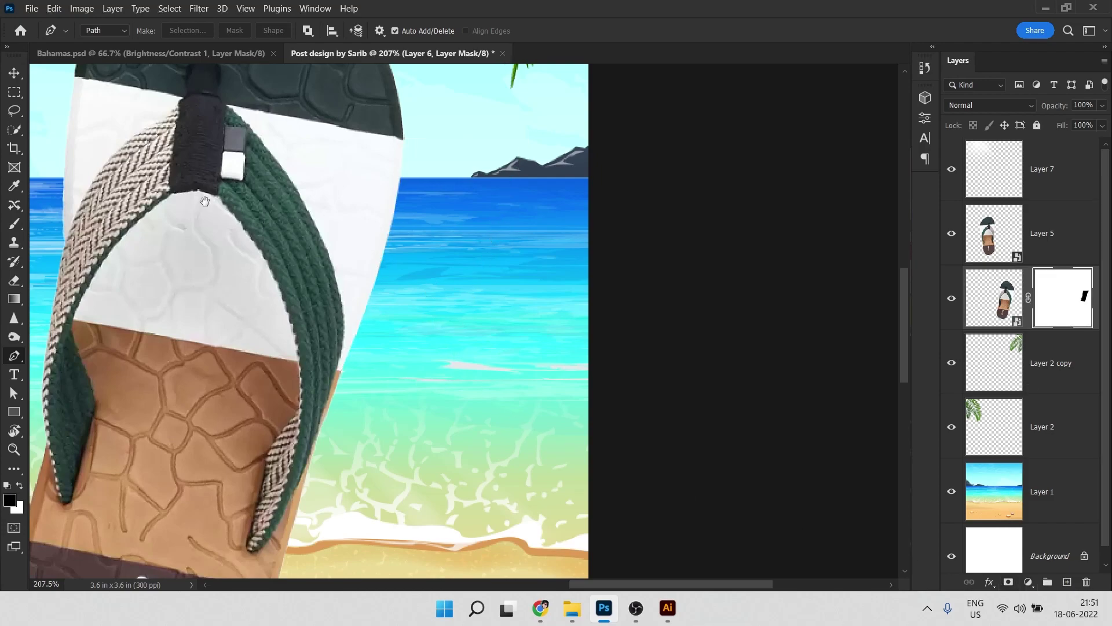
Draw a closed Pen path along the left slipper's outer white edge, enclosing the area just outside it.
{"action": "left_click_drag", "start_coordinate": [205, 201], "coordinate": [418, 229]}
{"action": "left_click_drag", "start_coordinate": [278, 253], "coordinate": [688, 299]}
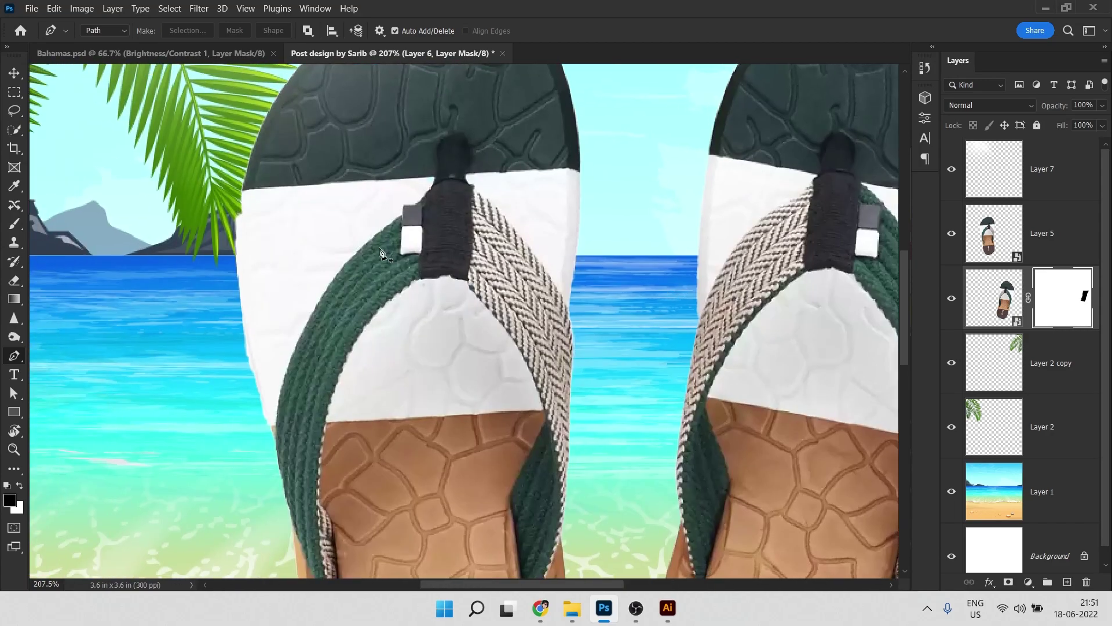
{"action": "scroll", "coordinate": [432, 257], "scroll_direction": "down", "scroll_amount": 5}
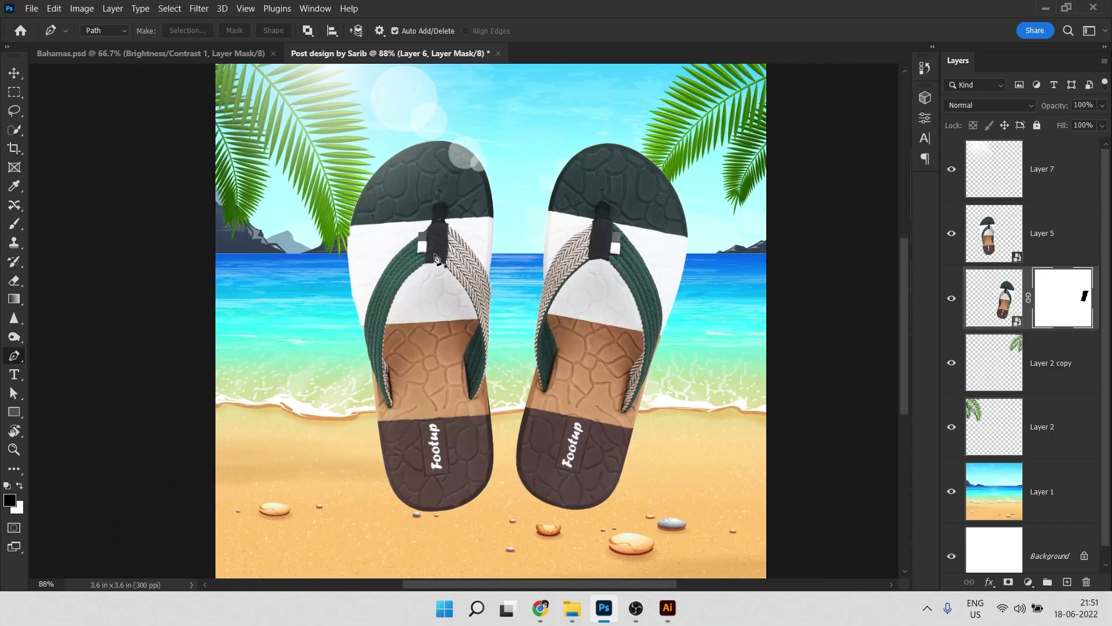
{"action": "scroll", "coordinate": [306, 250], "scroll_direction": "up", "scroll_amount": 3}
{"action": "scroll", "coordinate": [479, 214], "scroll_direction": "down", "scroll_amount": 1}
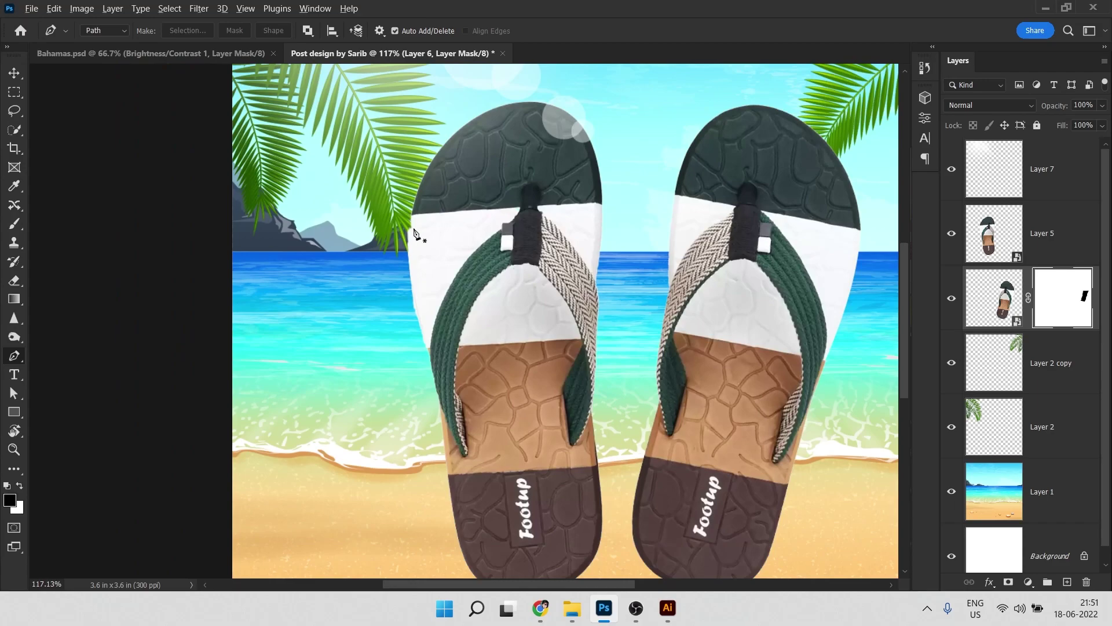
{"action": "scroll", "coordinate": [414, 231], "scroll_direction": "up", "scroll_amount": 3}
{"action": "scroll", "coordinate": [414, 232], "scroll_direction": "up", "scroll_amount": 1}
{"action": "left_click", "coordinate": [407, 188]}
{"action": "scroll", "coordinate": [423, 233], "scroll_direction": "down", "scroll_amount": 4}
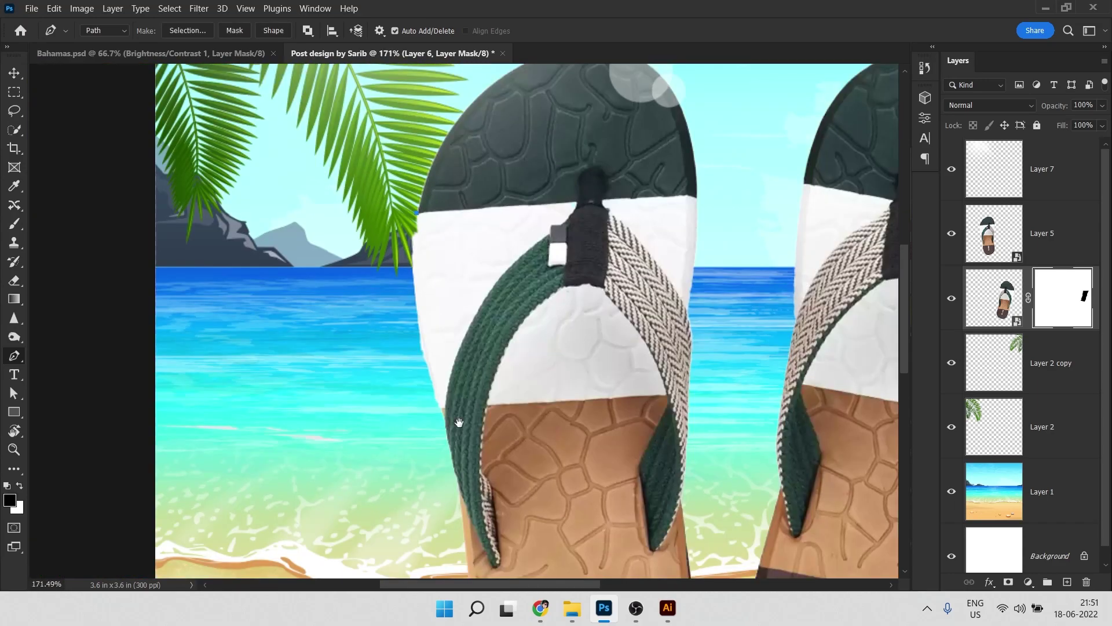
{"action": "left_click_drag", "start_coordinate": [461, 374], "coordinate": [467, 315]}
{"action": "left_click_drag", "start_coordinate": [445, 350], "coordinate": [478, 439]}
{"action": "left_click", "coordinate": [311, 355]}
{"action": "left_click", "coordinate": [373, 144]}
{"action": "left_click", "coordinate": [421, 152]}
Turn the path into a selection and use it to mask the rough outer edge out of the left slipper's layer.
{"action": "left_click", "coordinate": [999, 234]}
{"action": "key", "text": "ctrl+Return"}
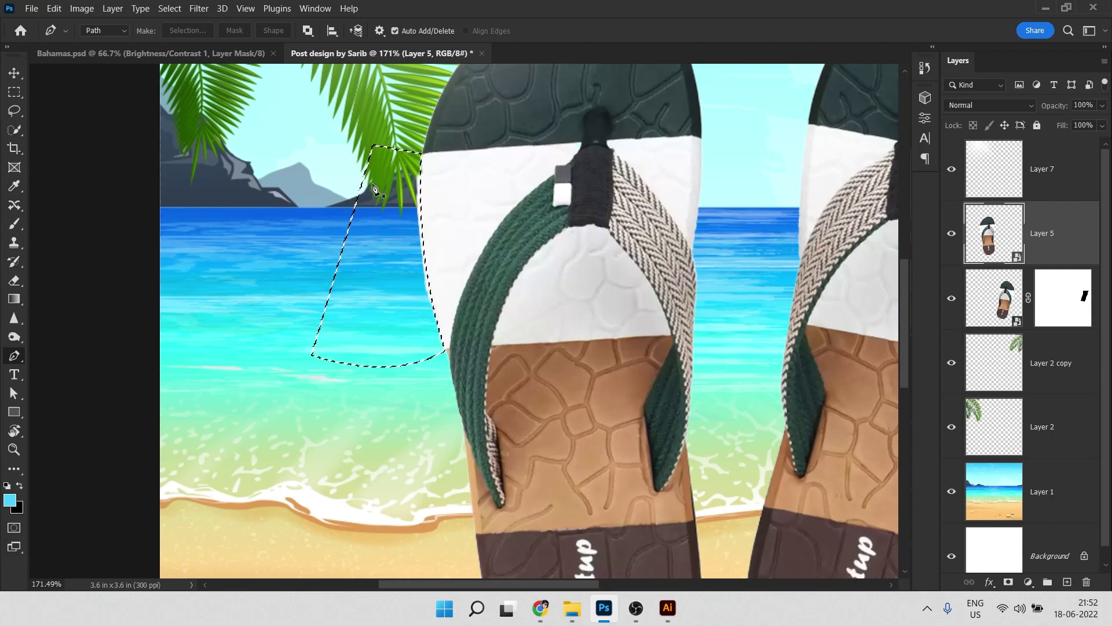
{"action": "left_click", "coordinate": [1009, 582]}
{"action": "scroll", "coordinate": [573, 344], "scroll_direction": "down", "scroll_amount": 2}
{"action": "scroll", "coordinate": [573, 345], "scroll_direction": "down", "scroll_amount": 3}
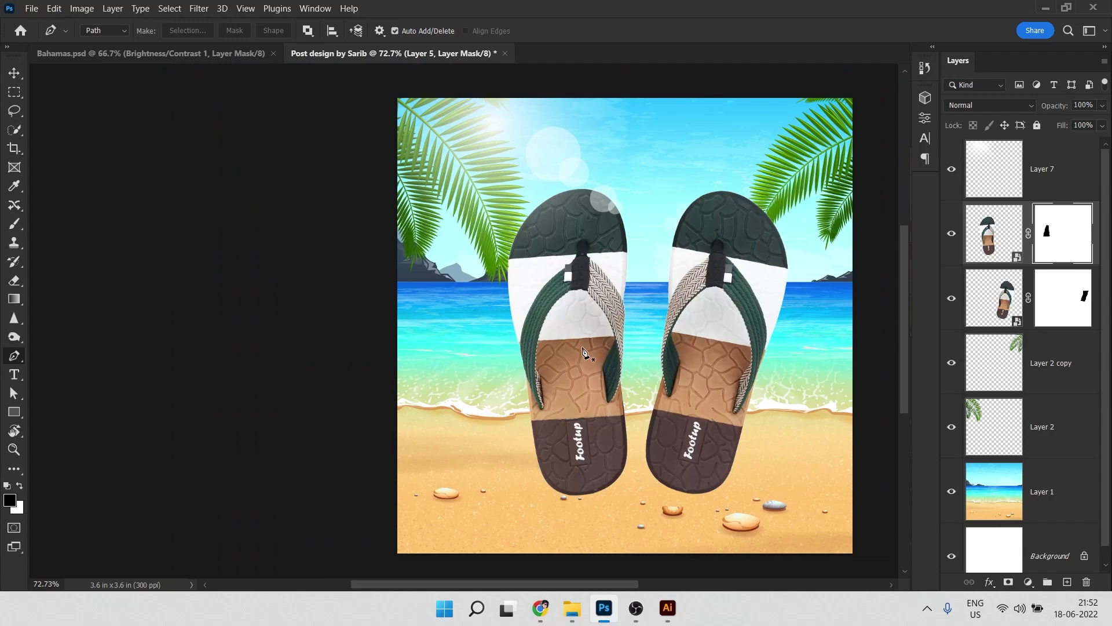
{"action": "key", "text": "v"}
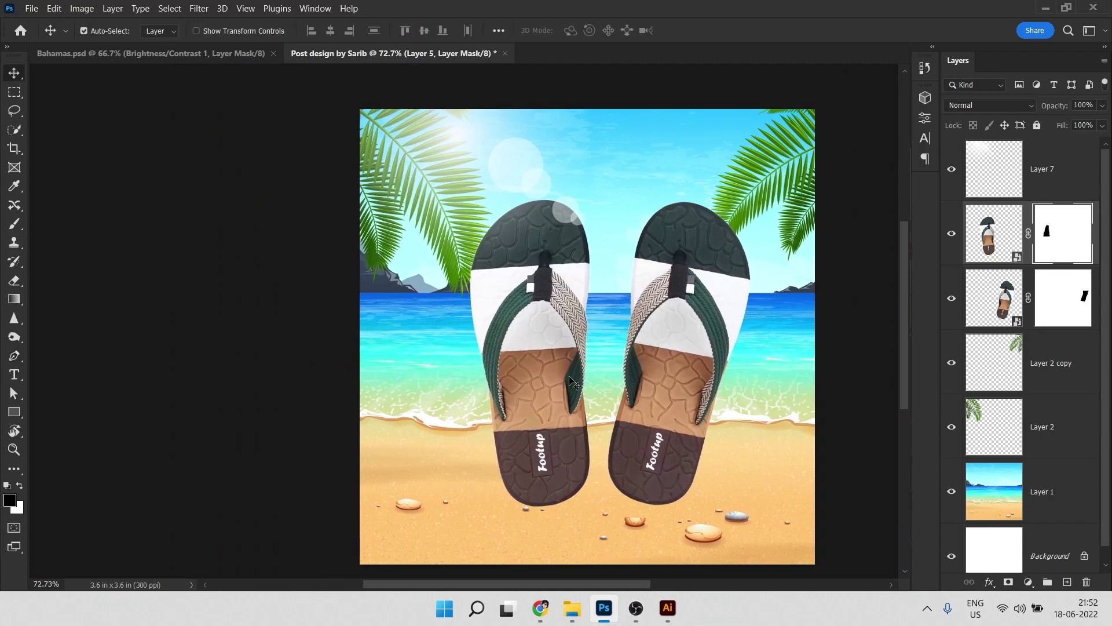
Fade the right slipper's bottom end into the sand by painting black on its layer mask with a 0% hardness brush.
{"action": "left_click", "coordinate": [1023, 327]}
{"action": "scroll", "coordinate": [620, 471], "scroll_direction": "up", "scroll_amount": 3}
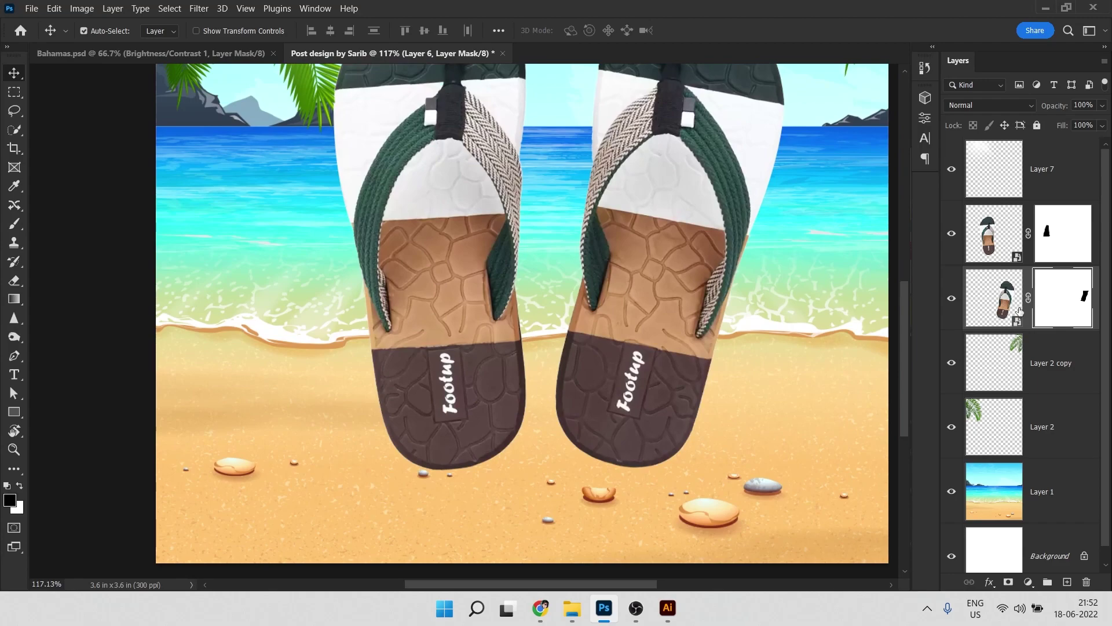
{"action": "key", "text": "b"}
{"action": "mouse_move", "coordinate": [666, 325]}
{"action": "left_mouse_down"}
{"action": "mouse_move", "coordinate": [572, 343]}
{"action": "mouse_move", "coordinate": [377, 346]}
{"action": "left_mouse_up"}
{"action": "left_click_drag", "start_coordinate": [558, 397], "coordinate": [596, 384]}
{"action": "right_click", "coordinate": [594, 390]}
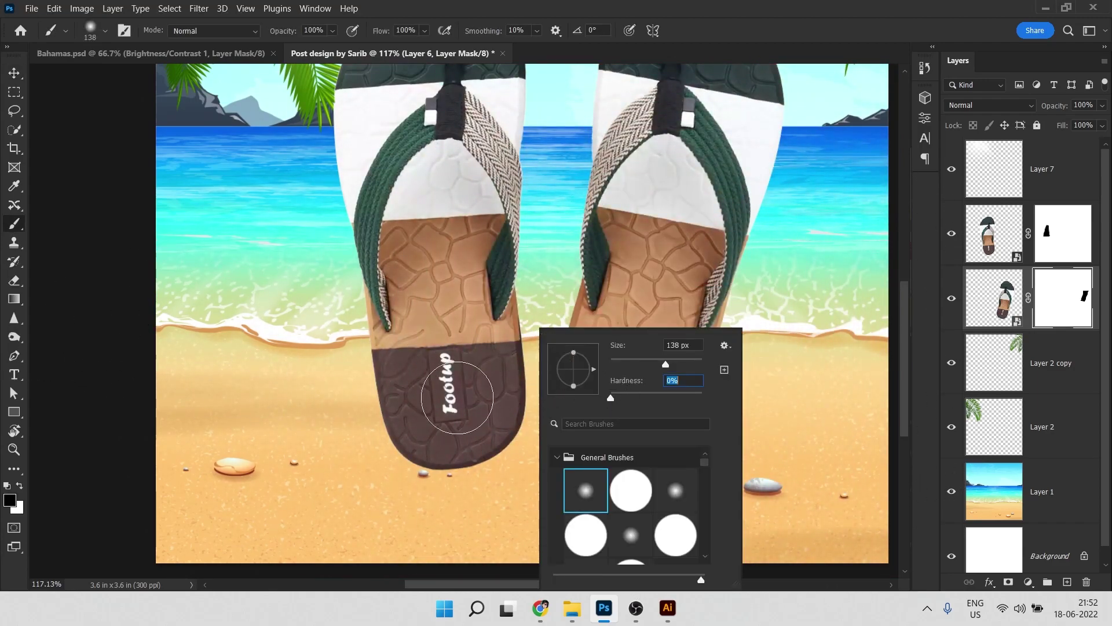
{"action": "mouse_move", "coordinate": [337, 470]}
{"action": "left_mouse_down"}
{"action": "mouse_move", "coordinate": [513, 470]}
{"action": "mouse_move", "coordinate": [563, 446]}
{"action": "mouse_move", "coordinate": [658, 469]}
{"action": "mouse_move", "coordinate": [619, 470]}
{"action": "mouse_move", "coordinate": [685, 461]}
{"action": "mouse_move", "coordinate": [651, 455]}
{"action": "left_mouse_up"}
{"action": "key", "text": "ctrl+z"}
{"action": "mouse_move", "coordinate": [705, 435]}
{"action": "left_mouse_down"}
{"action": "mouse_move", "coordinate": [668, 467]}
{"action": "mouse_move", "coordinate": [573, 445]}
{"action": "left_mouse_up"}
Fade the left slipper's bottom end into the sand by painting black on its layer mask.
{"action": "left_click", "coordinate": [1063, 234]}
{"action": "left_click_drag", "start_coordinate": [388, 458], "coordinate": [509, 450]}
{"action": "scroll", "coordinate": [524, 458], "scroll_direction": "down", "scroll_amount": 6}
{"action": "key", "text": "v"}
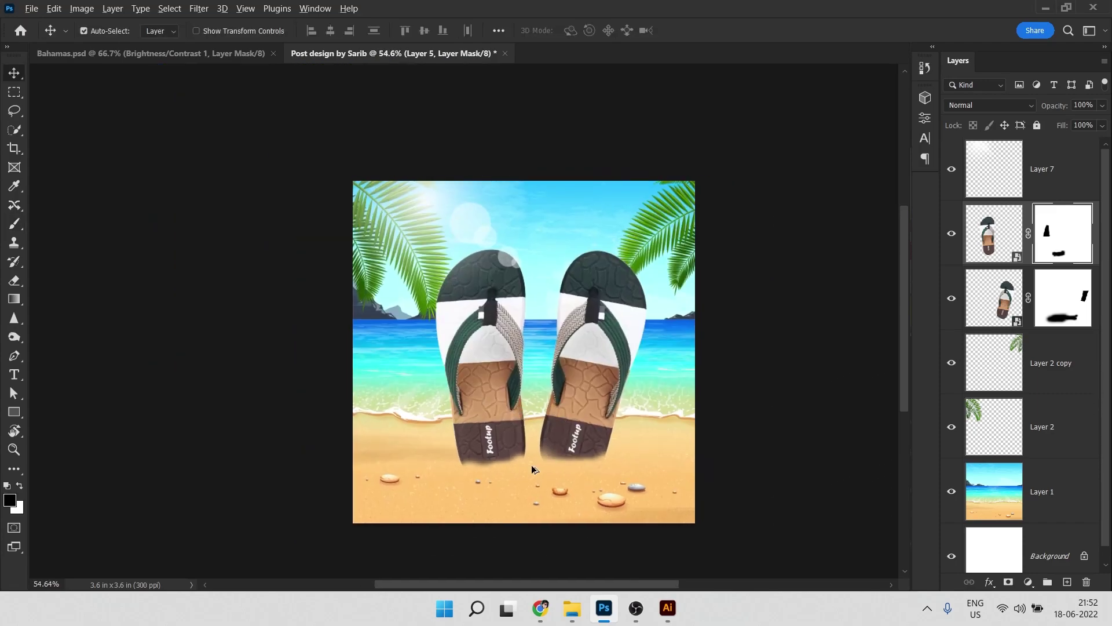
Add a new layer above all others and dab a soft black 57 px brush spot at the left slipper's base.
{"action": "scroll", "coordinate": [536, 466], "scroll_direction": "up", "scroll_amount": 3}
{"action": "left_click", "coordinate": [1024, 383]}
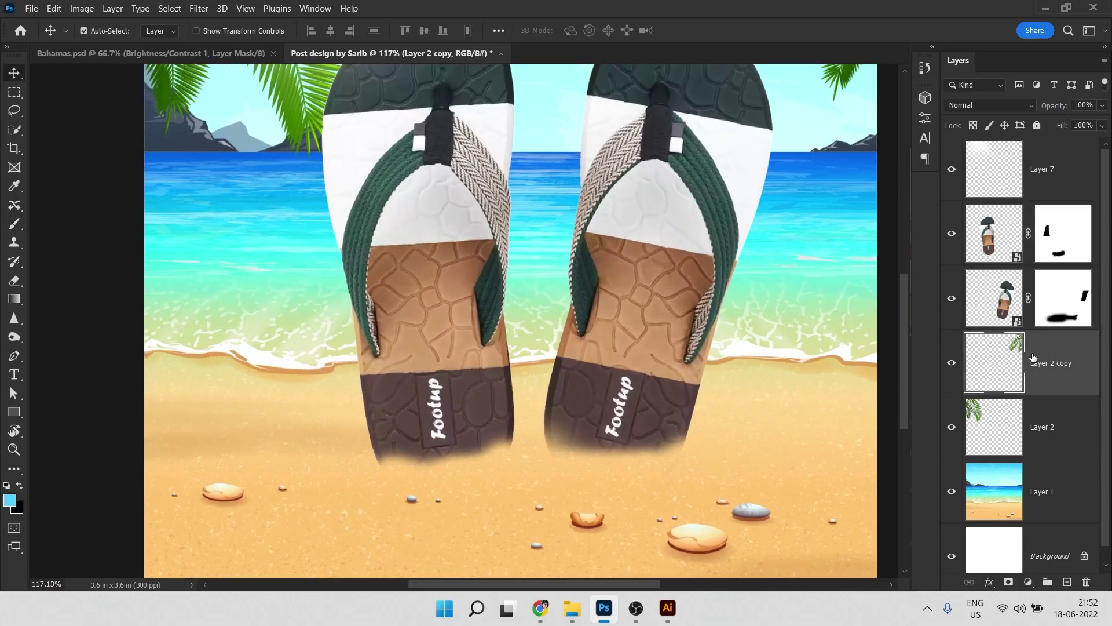
{"action": "left_click", "coordinate": [1071, 193]}
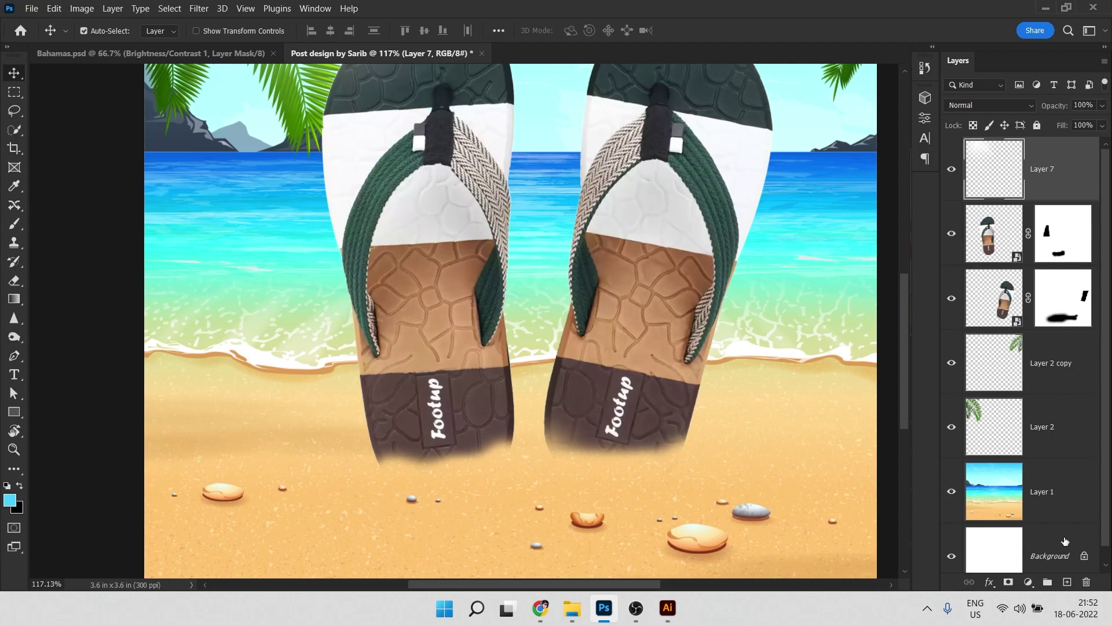
{"action": "left_click", "coordinate": [1068, 581]}
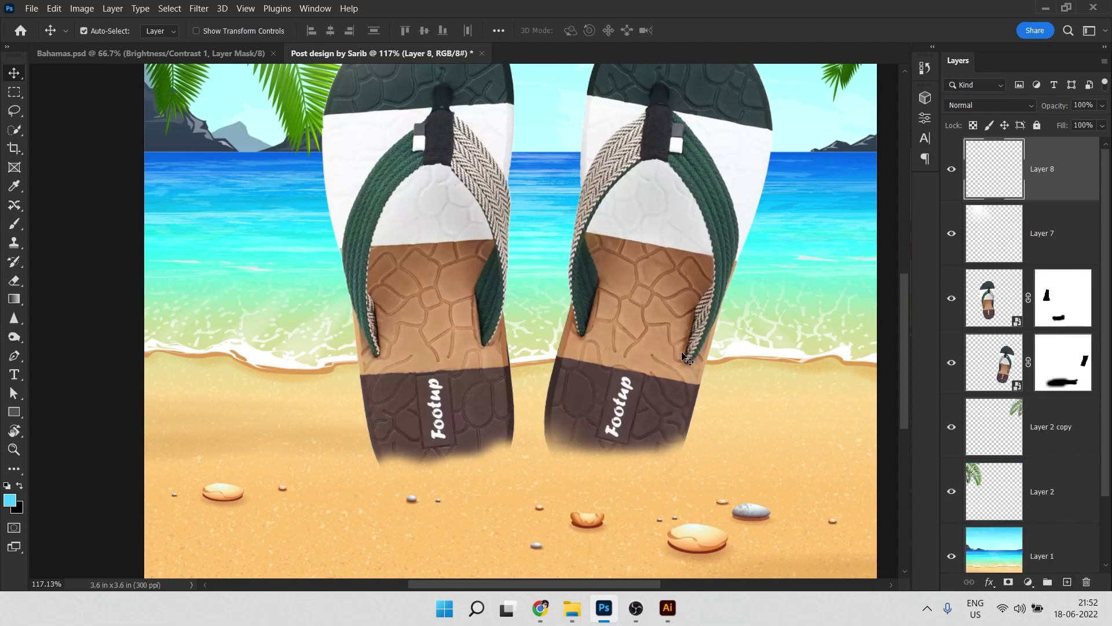
{"action": "key", "text": "b"}
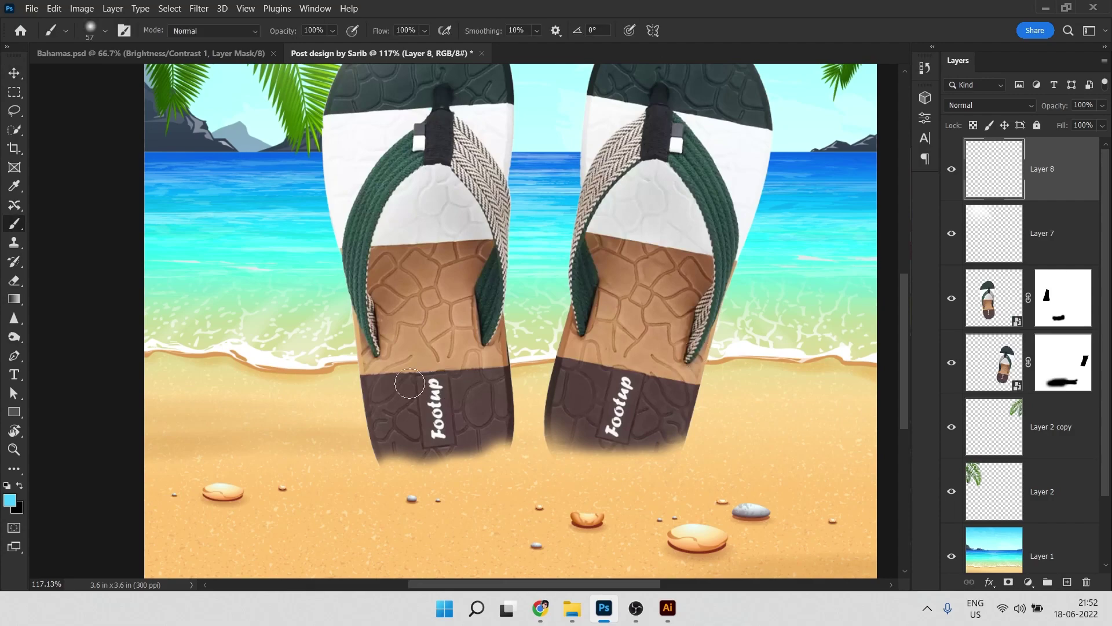
{"action": "left_click", "coordinate": [11, 503]}
{"action": "left_click", "coordinate": [731, 436]}
{"action": "left_click", "coordinate": [1043, 260]}
{"action": "left_click", "coordinate": [430, 468]}
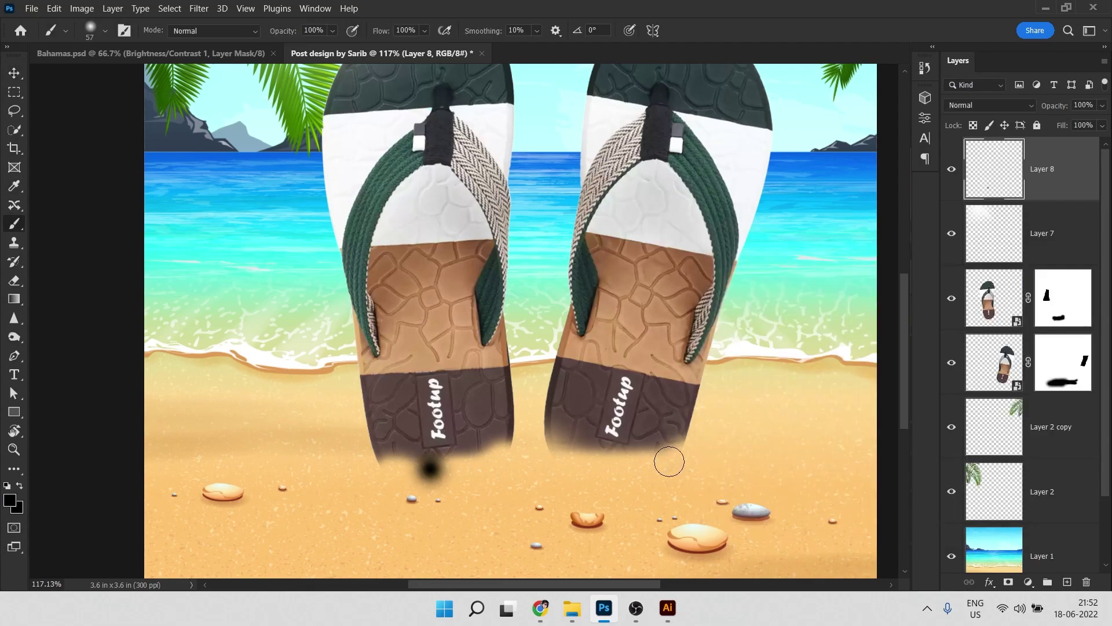
Stretch the black spot into a wide, flat shadow under the right slipper and place a duplicate of it under the left slipper.
{"action": "key", "text": "ctrl+t"}
{"action": "left_click_drag", "start_coordinate": [464, 468], "coordinate": [735, 468]}
{"action": "left_click_drag", "start_coordinate": [519, 473], "coordinate": [693, 450]}
{"action": "left_click_drag", "start_coordinate": [603, 414], "coordinate": [604, 428]}
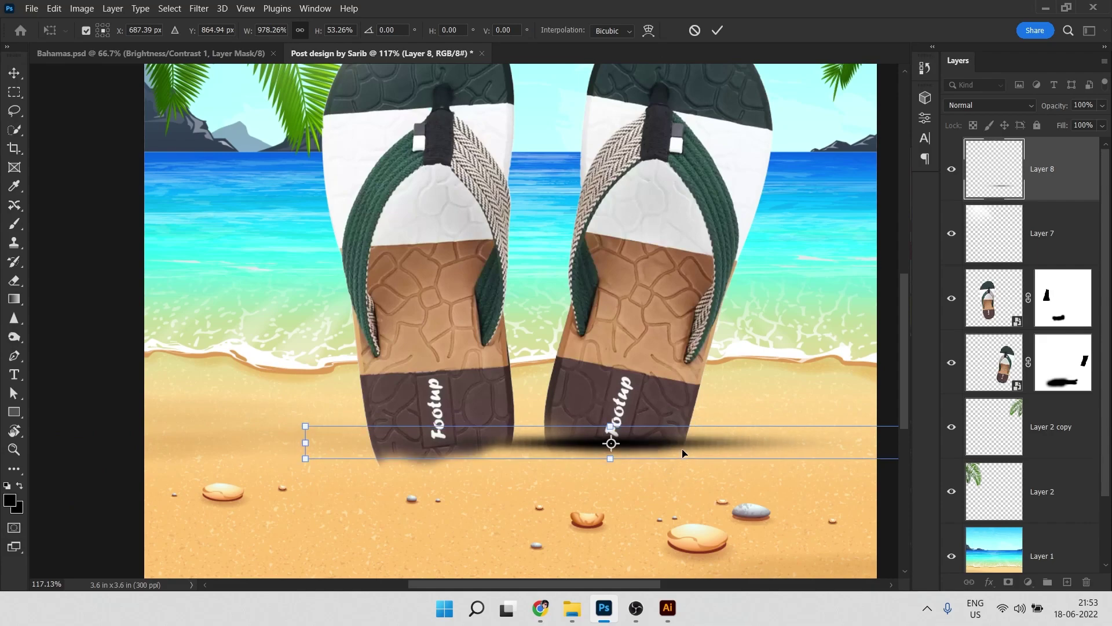
{"action": "key", "text": "Return"}
{"action": "key", "text": "ctrl+j"}
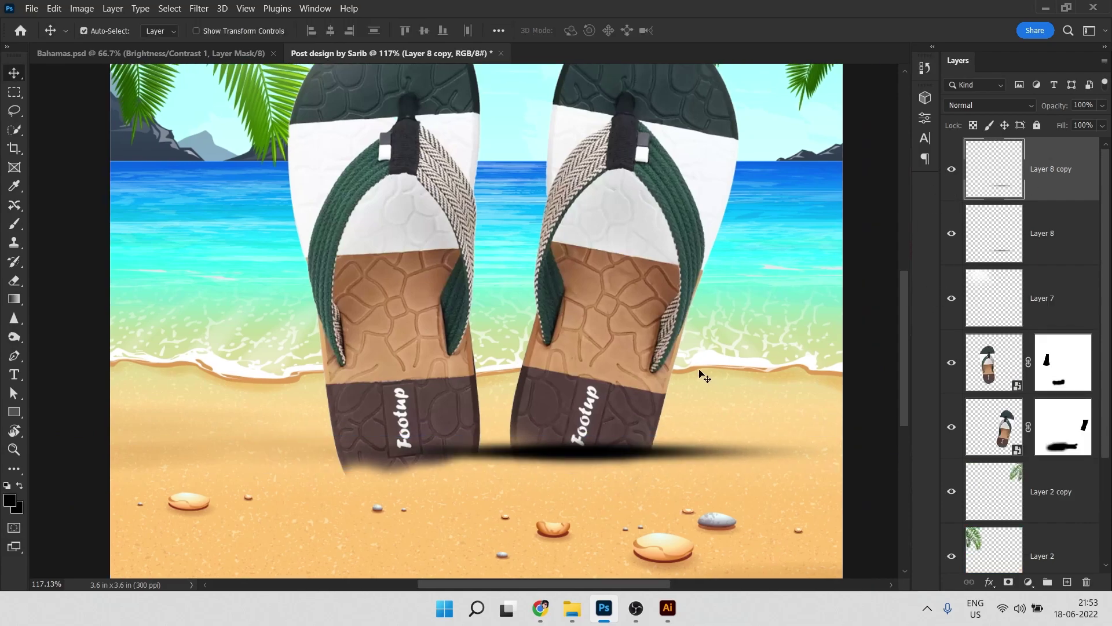
{"action": "left_click_drag", "start_coordinate": [739, 356], "coordinate": [561, 370]}
Refine the left slipper's layer mask with the brush so its bottom edge meets the shadow line.
{"action": "left_click", "coordinate": [1045, 428]}
{"action": "left_click", "coordinate": [952, 427]}
{"action": "left_click", "coordinate": [952, 427]}
{"action": "left_click", "coordinate": [965, 382]}
{"action": "left_click", "coordinate": [951, 362]}
{"action": "left_click", "coordinate": [952, 362]}
{"action": "key", "text": "b"}
{"action": "mouse_move", "coordinate": [457, 440]}
{"action": "left_mouse_down"}
{"action": "mouse_move", "coordinate": [432, 442]}
{"action": "mouse_move", "coordinate": [458, 438]}
{"action": "mouse_move", "coordinate": [457, 452]}
{"action": "left_mouse_up"}
{"action": "key", "text": "x"}
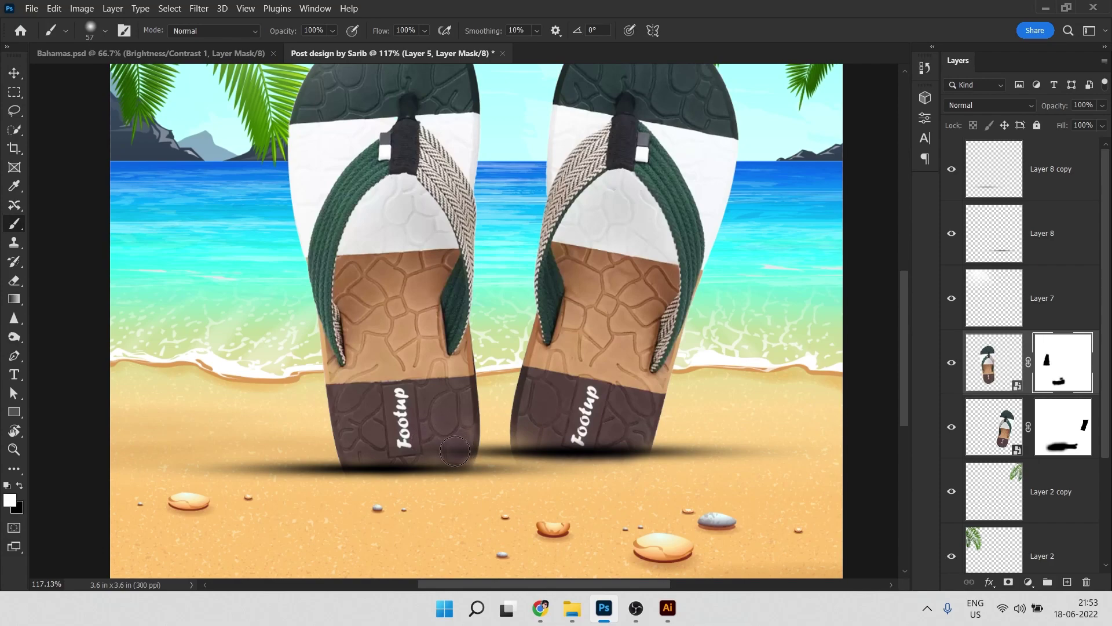
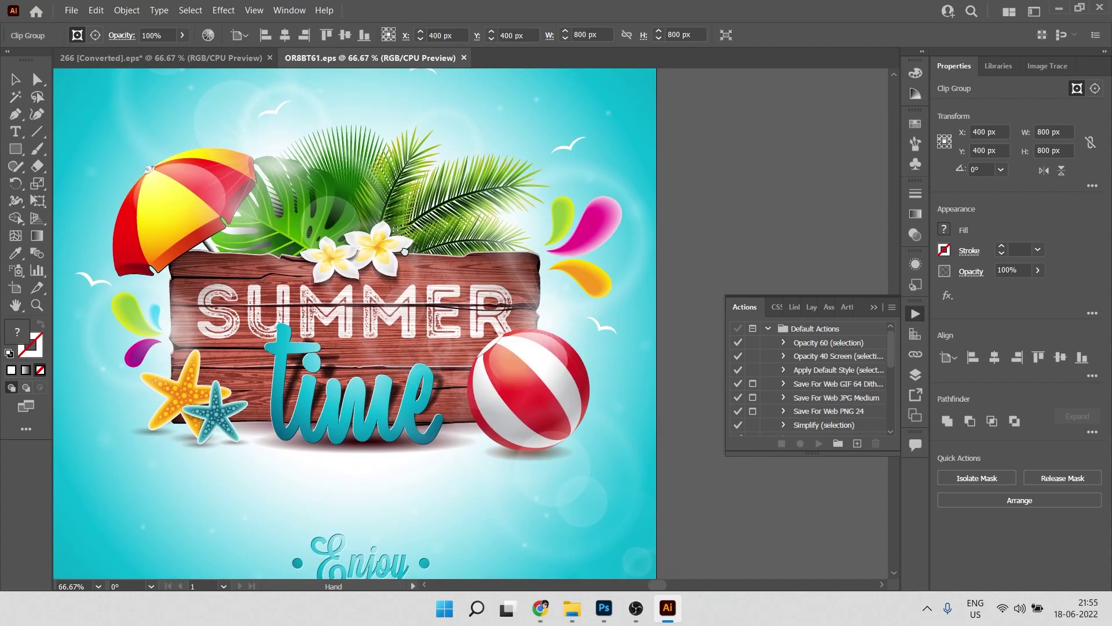
In Illustrator, strip the OR8BT61.eps summer artwork around the wooden board and select the board together with its flowers.
{"action": "key", "text": "Delete"}
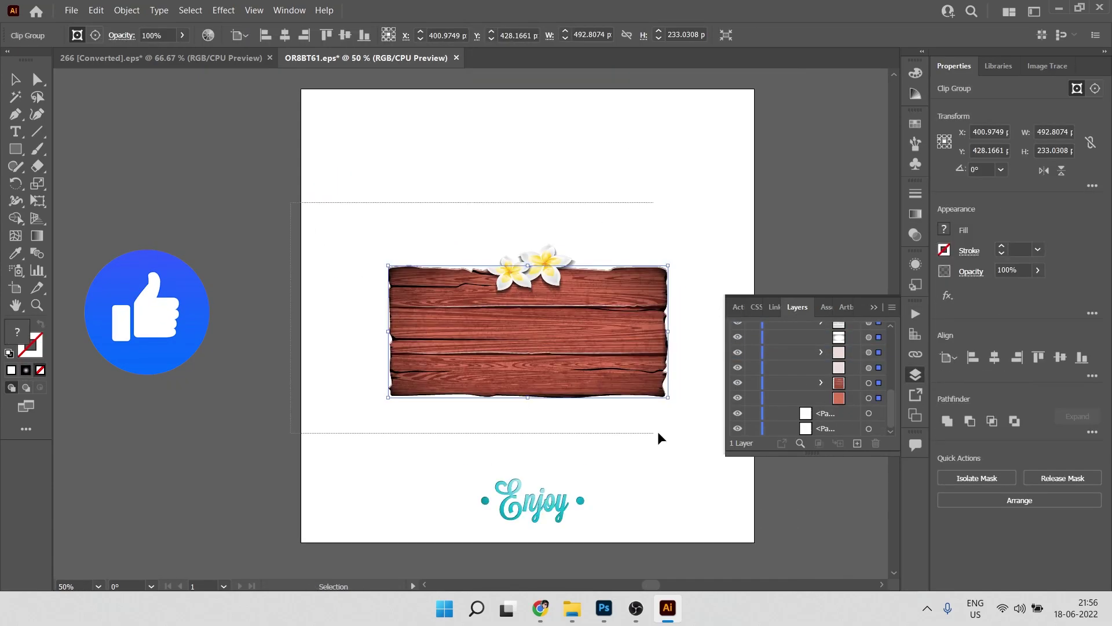
{"action": "left_click", "coordinate": [666, 400]}
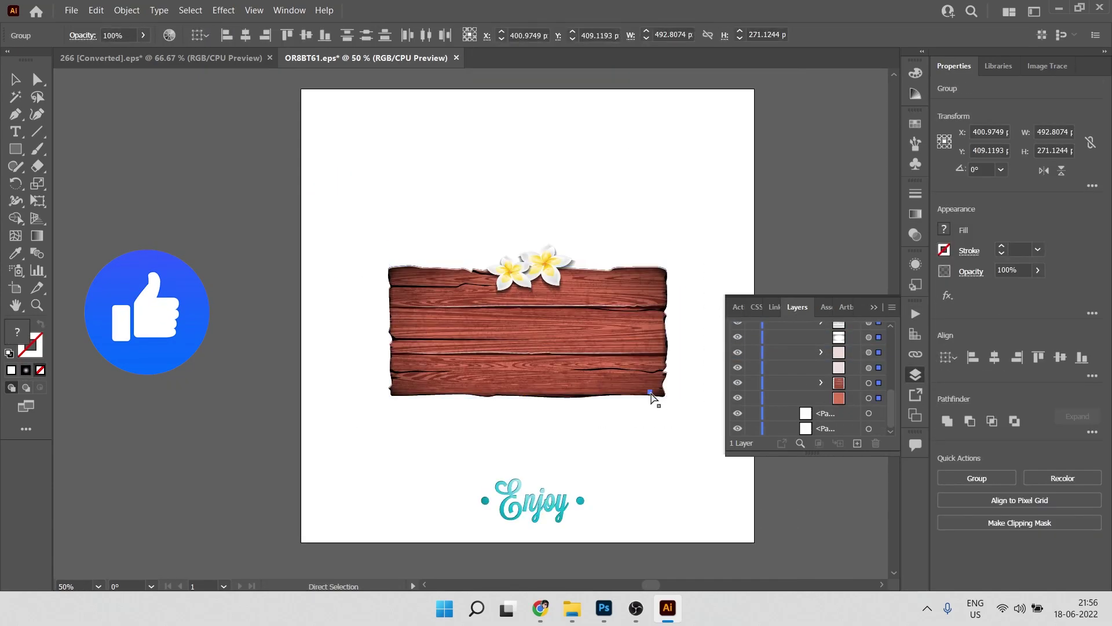
{"action": "key", "text": "v"}
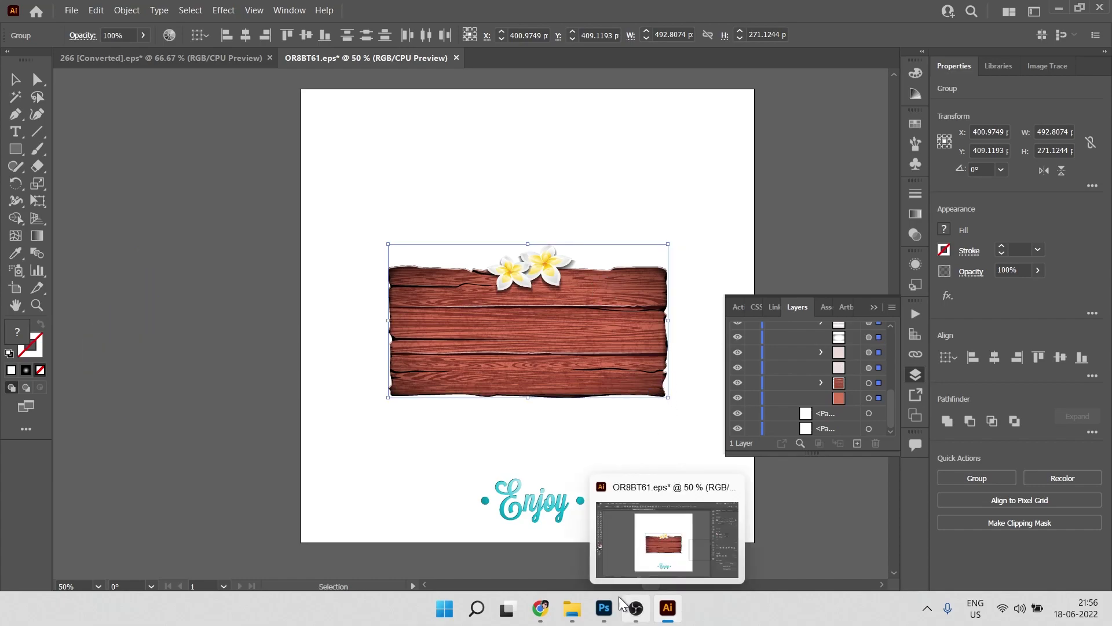
Switch to Photoshop, paste the wooden board into the beach design, scale it down and place it just above the slippers.
{"action": "left_click", "coordinate": [604, 607]}
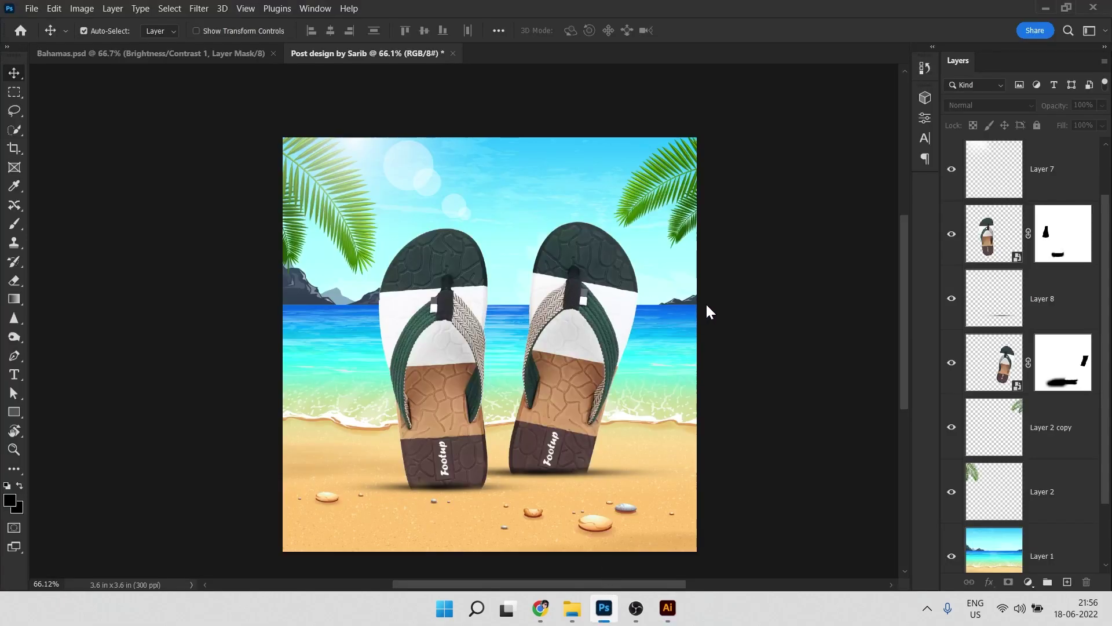
{"action": "key", "text": "ctrl+v"}
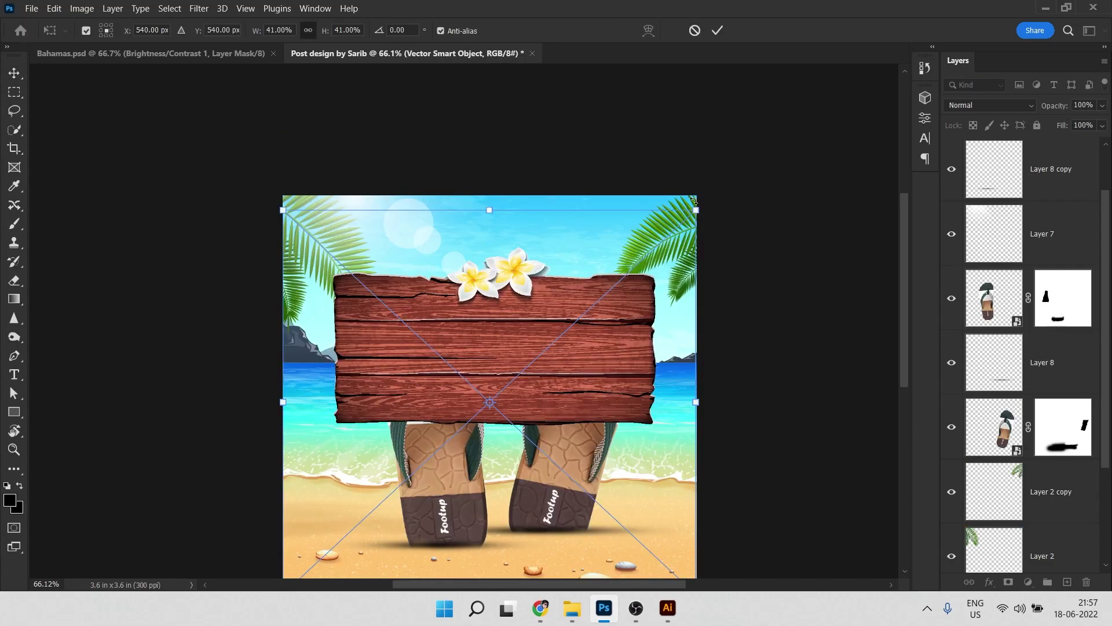
{"action": "left_click_drag", "start_coordinate": [685, 217], "coordinate": [610, 268]}
{"action": "left_click_drag", "start_coordinate": [569, 334], "coordinate": [622, 173]}
{"action": "key", "text": "Return"}
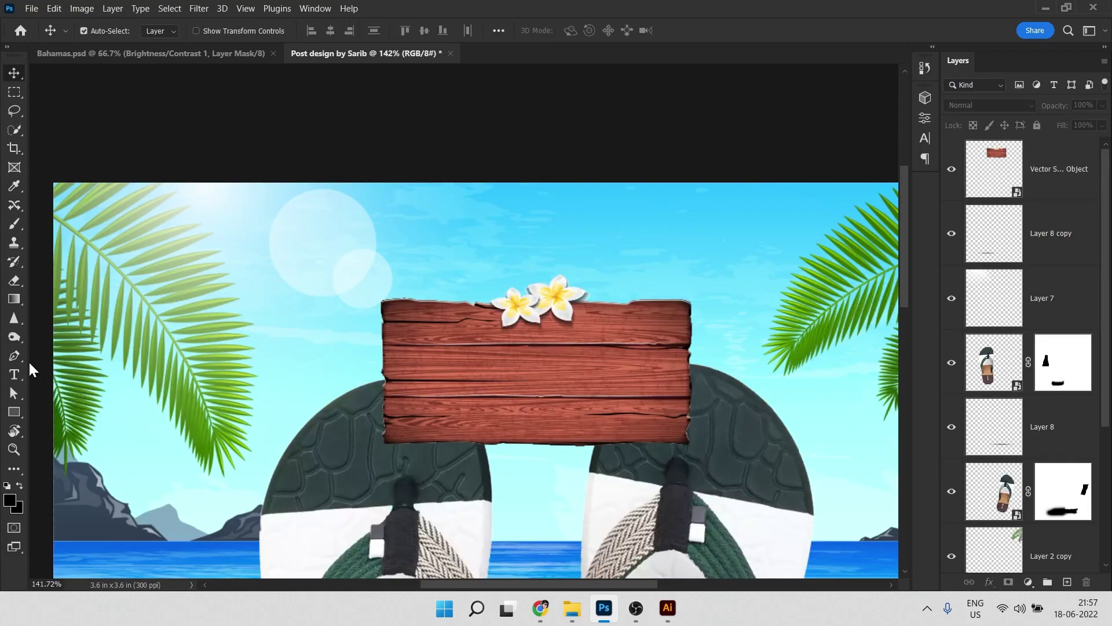
With the Pen tool in Shape mode, draw a slightly curved line from above the canvas to the board's upper left corner.
{"action": "left_click", "coordinate": [18, 357]}
{"action": "left_click", "coordinate": [121, 31]}
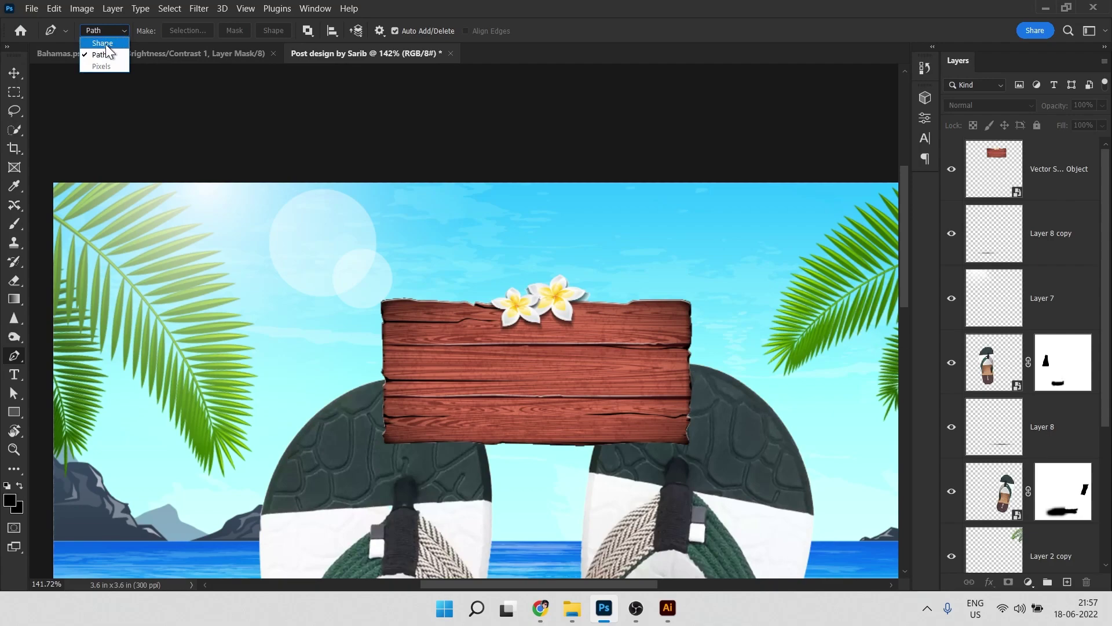
{"action": "left_click", "coordinate": [103, 43]}
{"action": "left_click", "coordinate": [409, 150]}
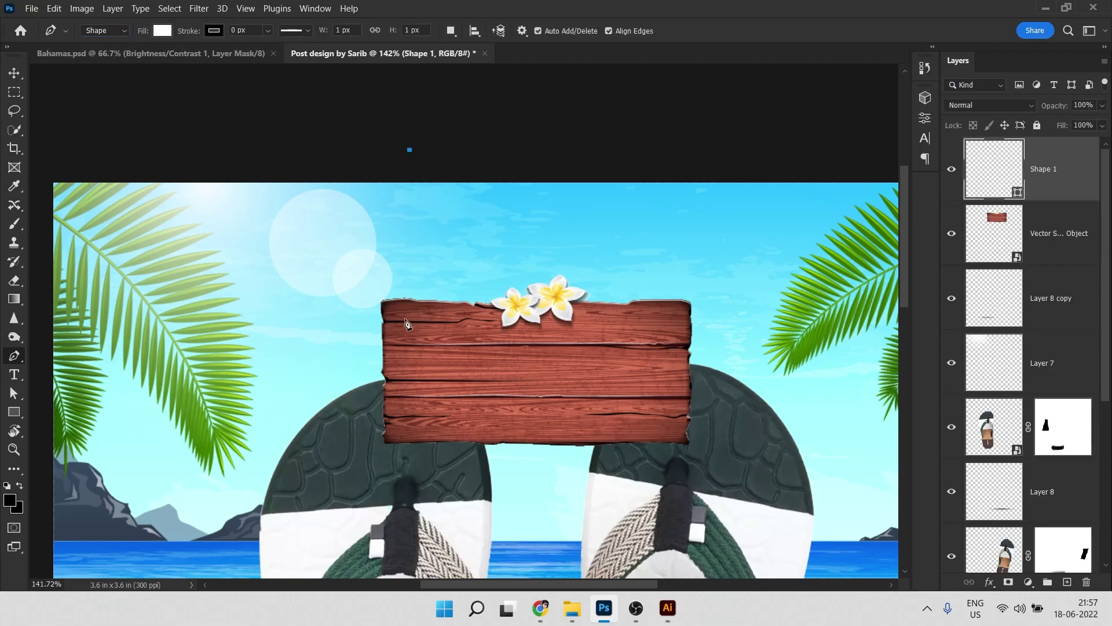
{"action": "left_click_drag", "start_coordinate": [404, 316], "coordinate": [388, 401]}
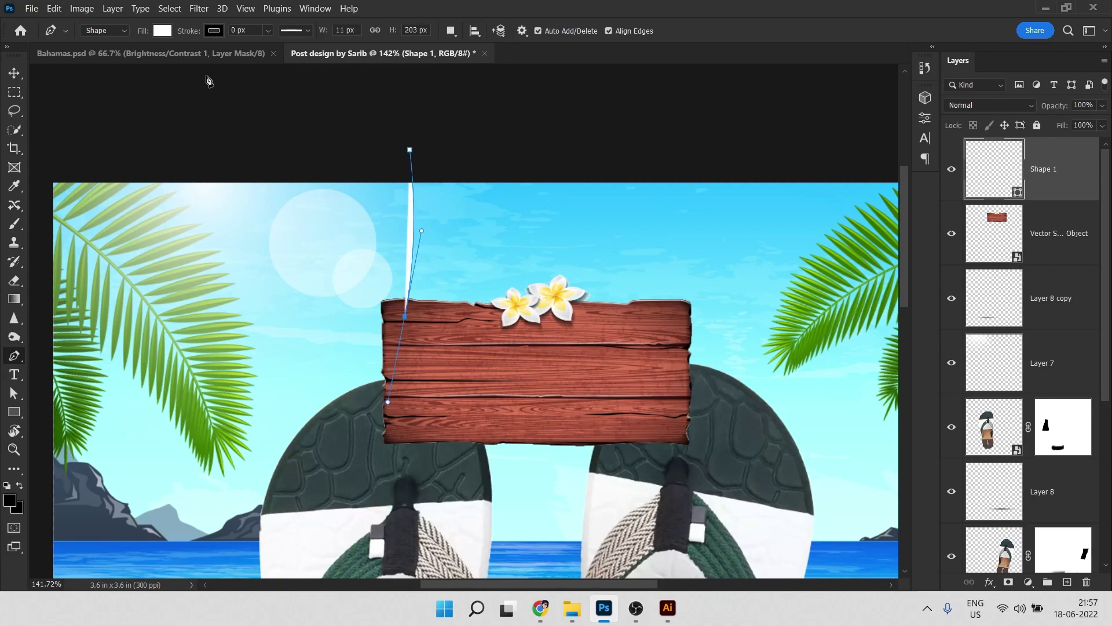
Give the curved line no fill and a reddish-brown 3 px stroke so it looks like a rope.
{"action": "left_click", "coordinate": [165, 31]}
{"action": "left_click", "coordinate": [78, 57]}
{"action": "left_click", "coordinate": [209, 32]}
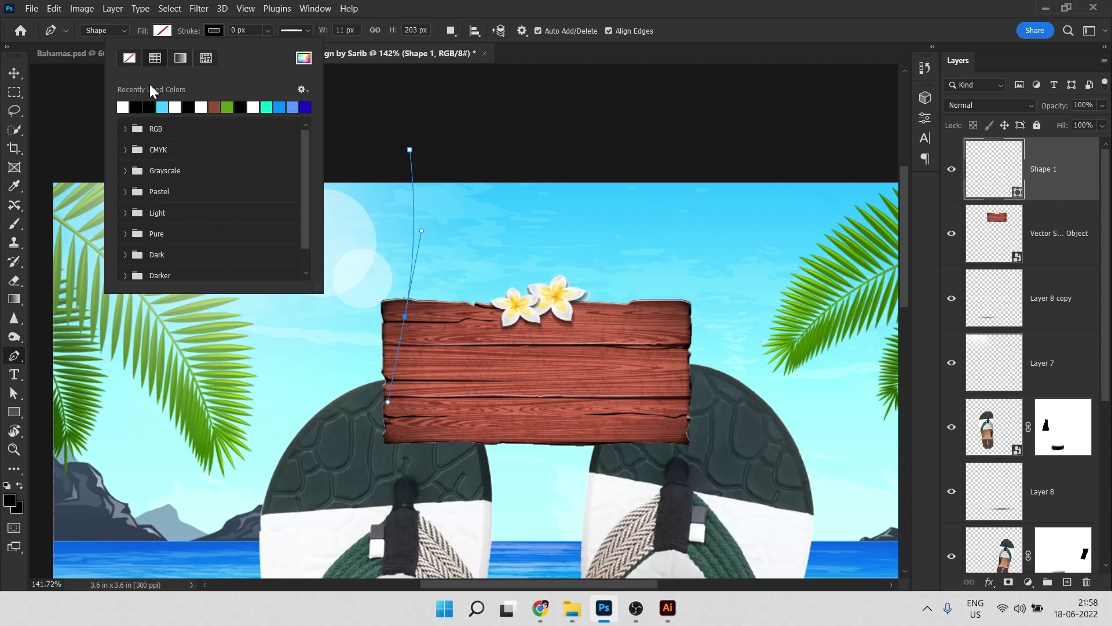
{"action": "left_click", "coordinate": [213, 106]}
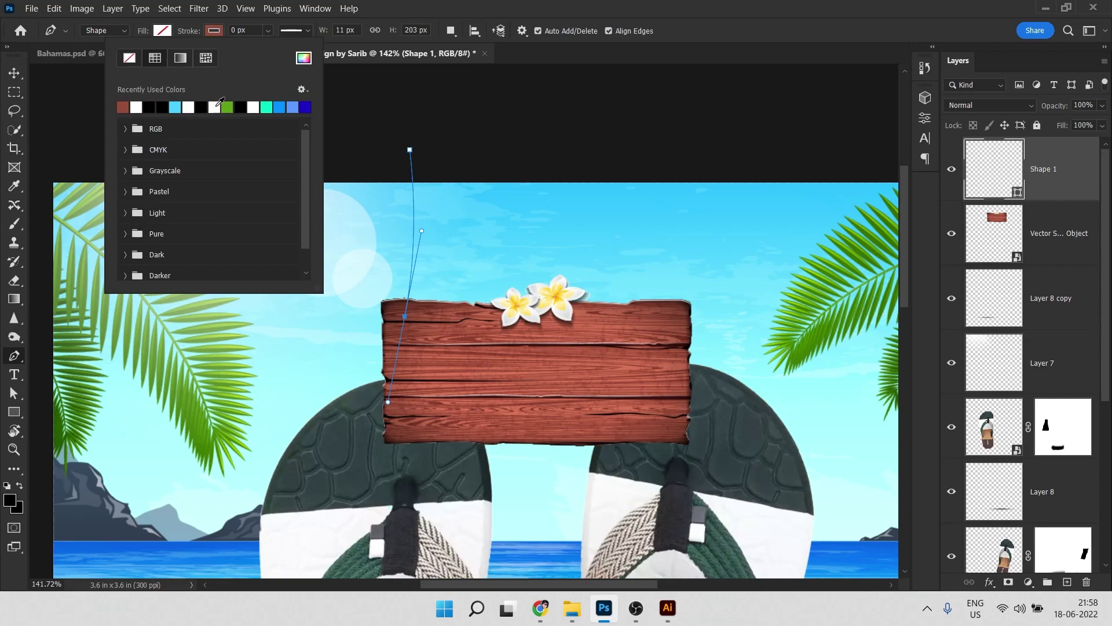
{"action": "left_click", "coordinate": [260, 32]}
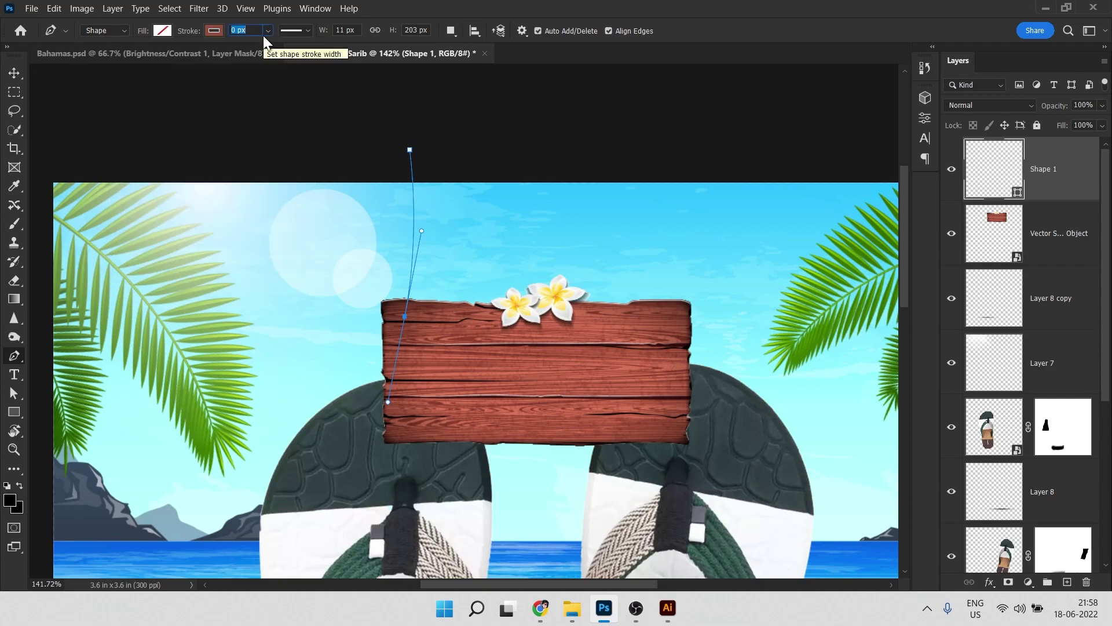
{"action": "type", "text": "3"}
{"action": "key", "text": "Return"}
{"action": "left_click", "coordinate": [14, 73]}
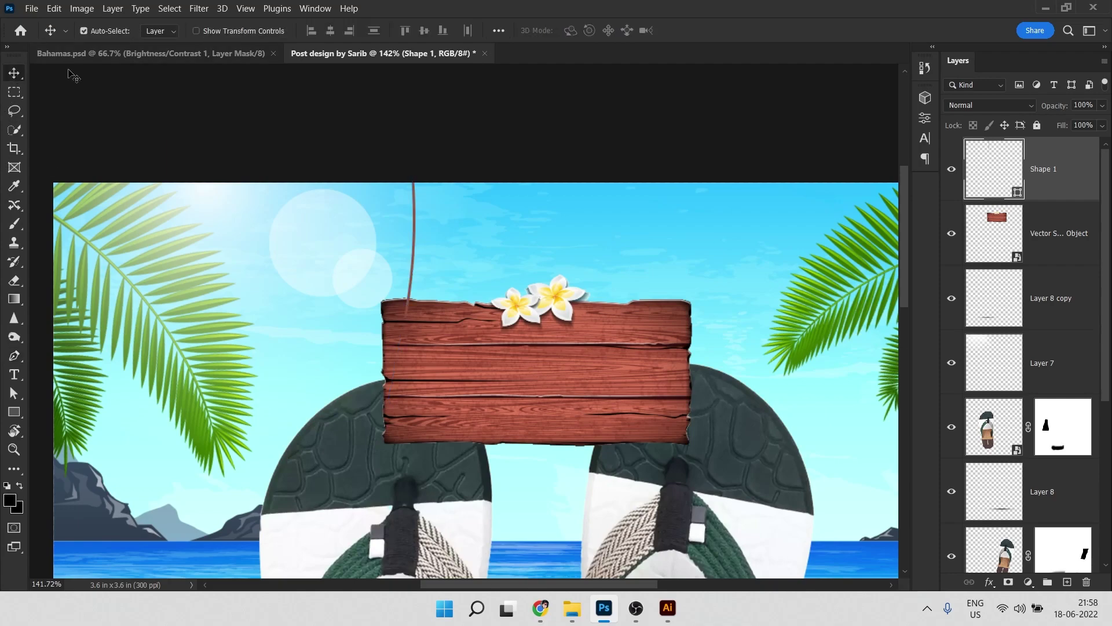
Put the rope layer beneath the board and place a horizontally flipped duplicate of the rope at the board's right end.
{"action": "left_click_drag", "start_coordinate": [1058, 199], "coordinate": [1055, 266]}
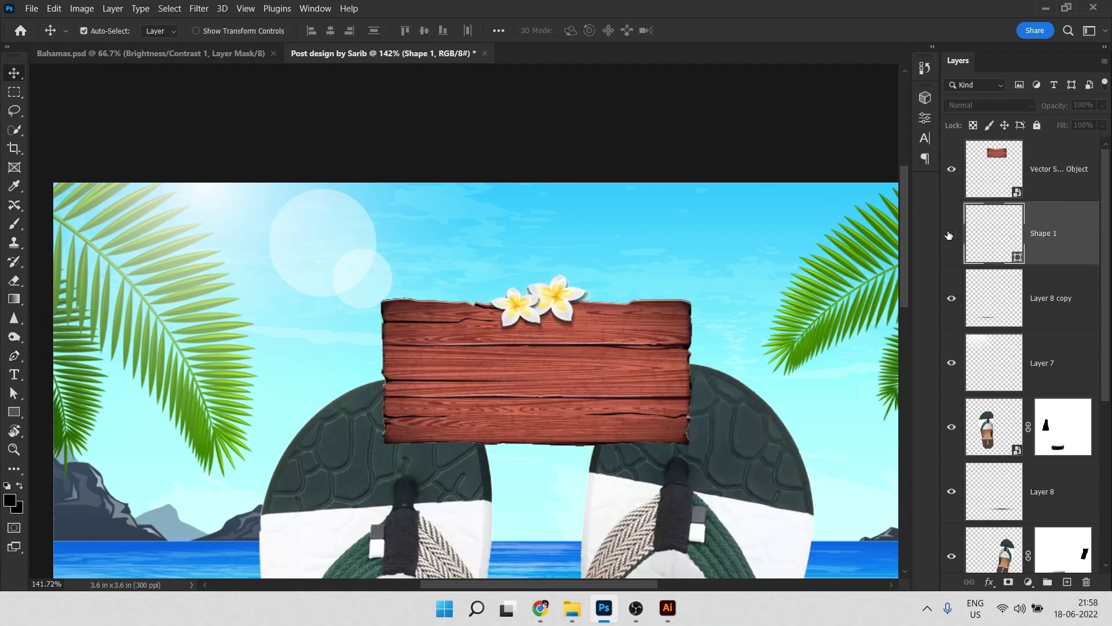
{"action": "left_click_drag", "start_coordinate": [494, 243], "coordinate": [729, 236]}
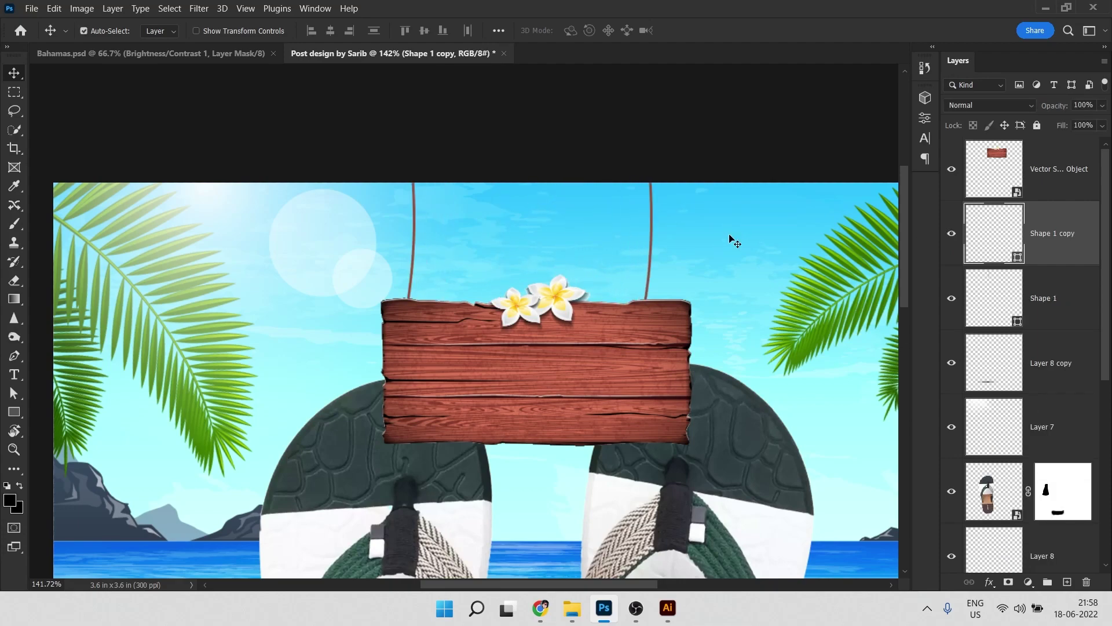
{"action": "key", "text": "ctrl+t"}
{"action": "right_click", "coordinate": [644, 190]}
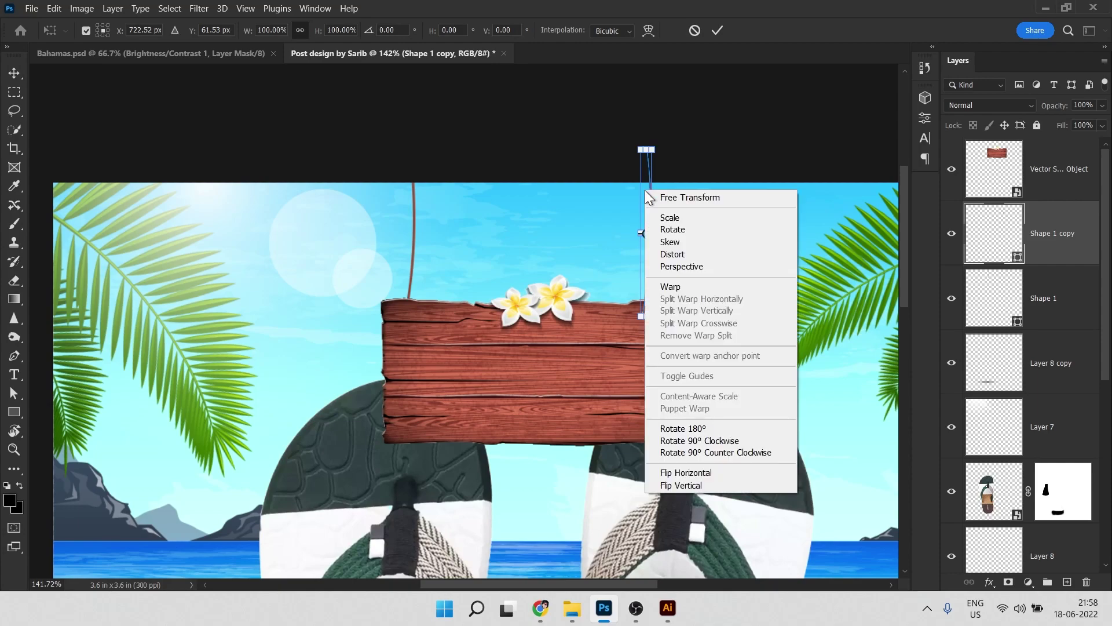
{"action": "left_click", "coordinate": [693, 471]}
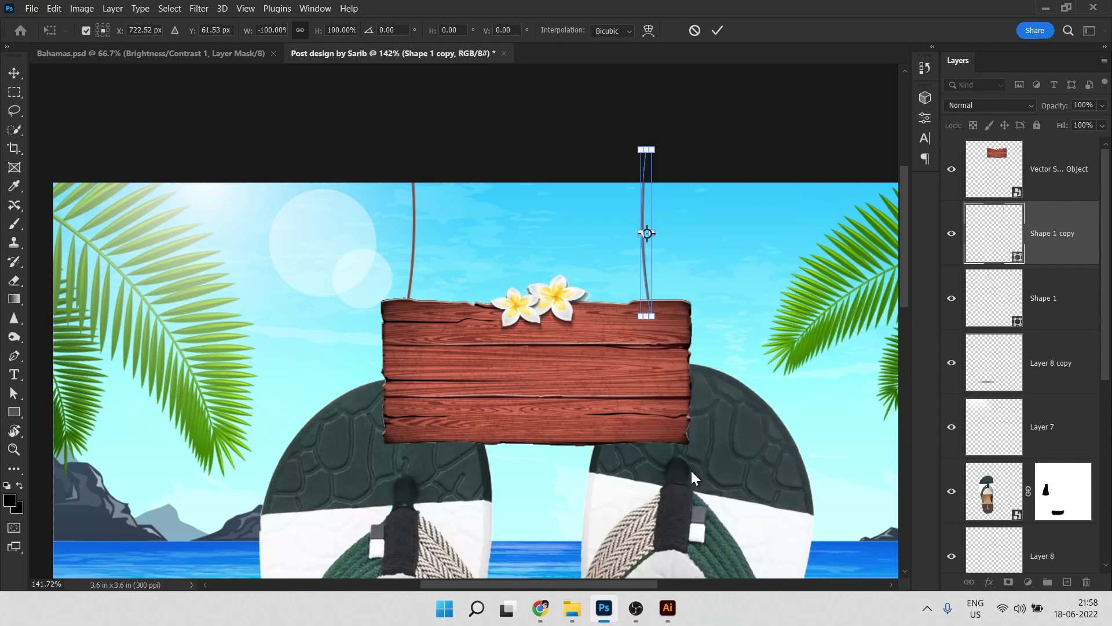
{"action": "key", "text": "Return"}
{"action": "left_click_drag", "start_coordinate": [686, 244], "coordinate": [708, 236]}
Move the board up toward the canvas's top edge, with both ropes still attached near its upper corners.
{"action": "left_click", "coordinate": [1044, 298]}
{"action": "scroll", "coordinate": [651, 324], "scroll_direction": "down", "scroll_amount": 5}
{"action": "left_click", "coordinate": [1059, 169]}
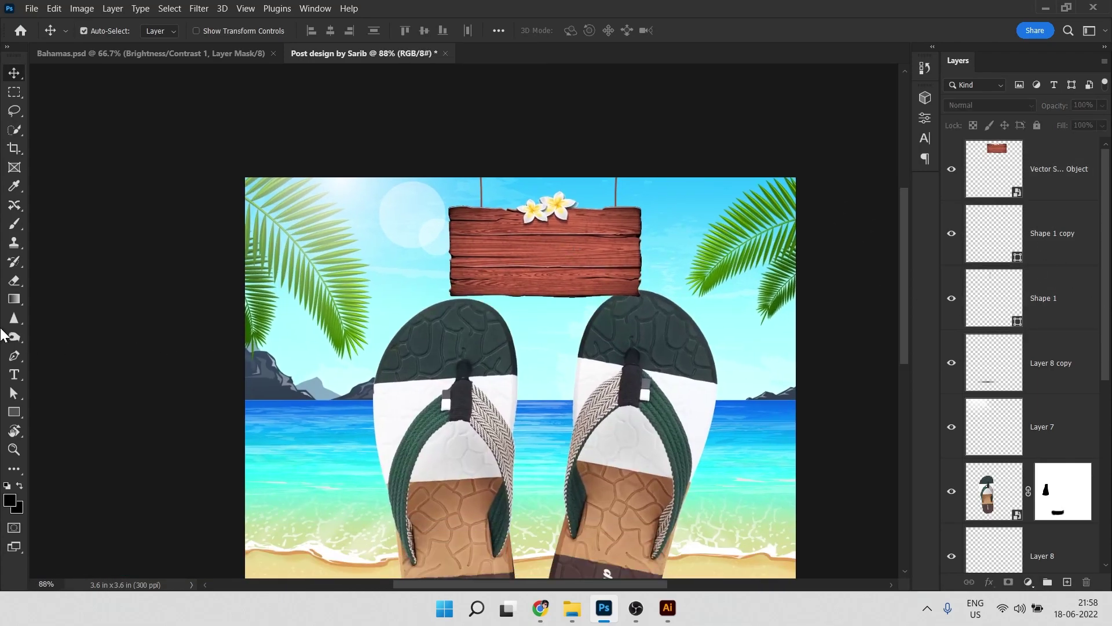
Add the white two-line text "SUMMER SALE" in Mont Heavy DEMO and position it on the wooden board.
{"action": "left_click", "coordinate": [13, 374]}
{"action": "left_click", "coordinate": [526, 363]}
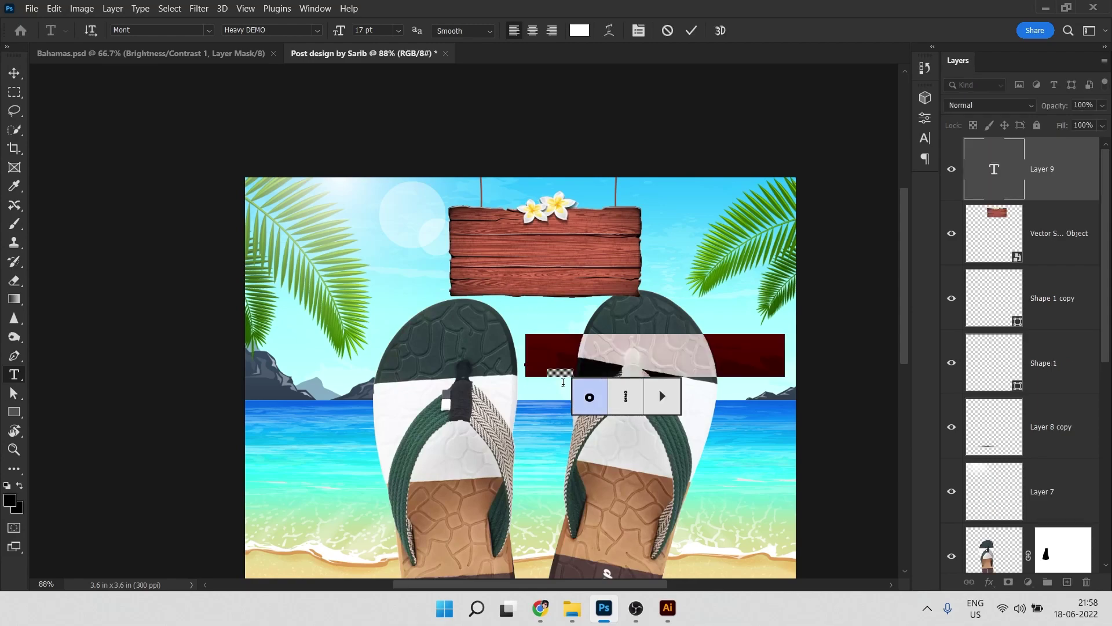
{"action": "type", "text": "SUMMER"}
{"action": "key", "text": "Return"}
{"action": "type", "text": "SALE"}
{"action": "key", "text": "ctrl+a"}
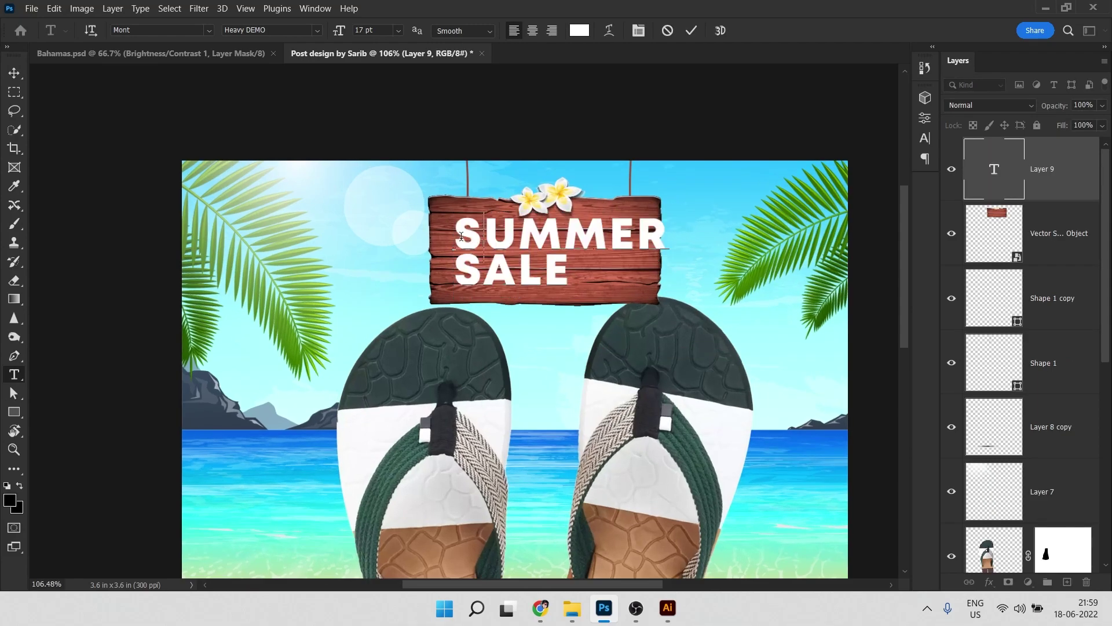
Set the word SUMMER to 10 pt and the word SALE to 18 pt.
{"action": "double_click", "coordinate": [461, 236]}
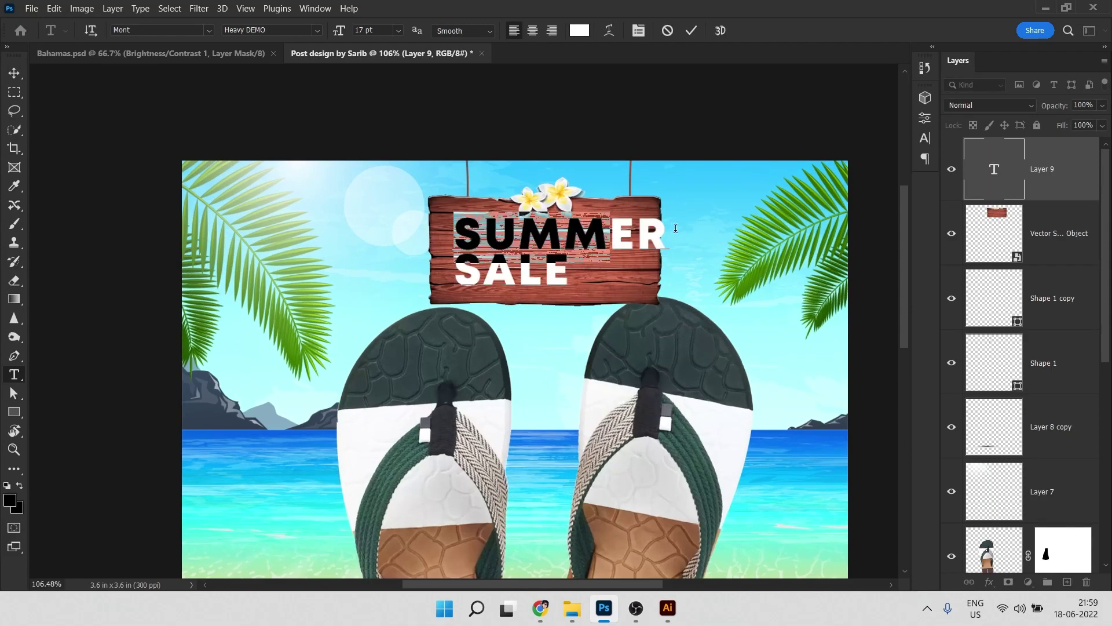
{"action": "left_click", "coordinate": [364, 30]}
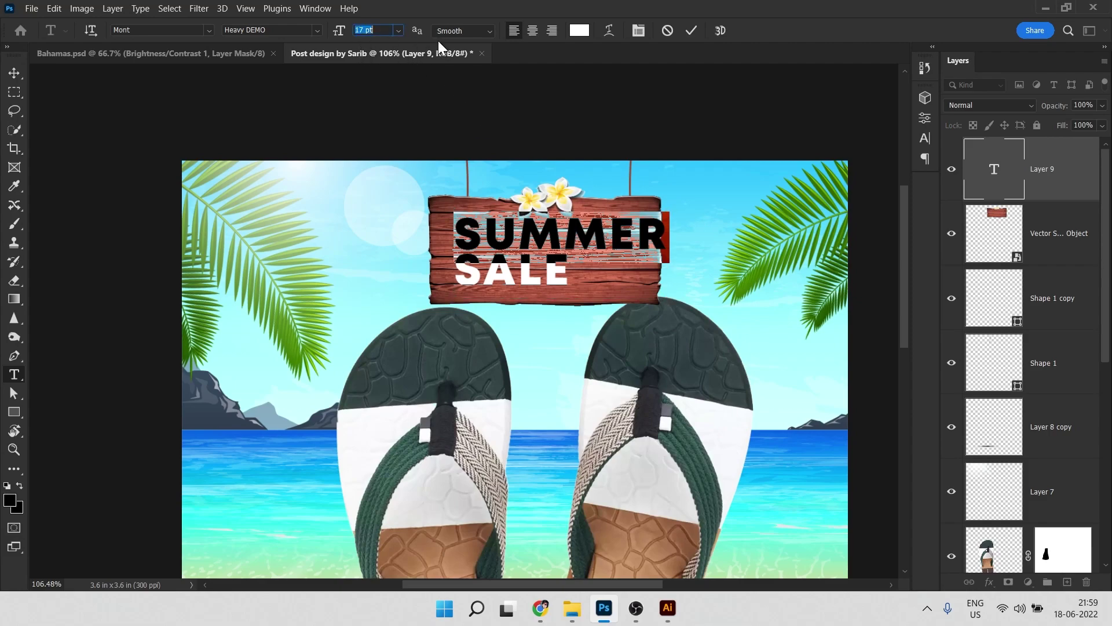
{"action": "type", "text": "10"}
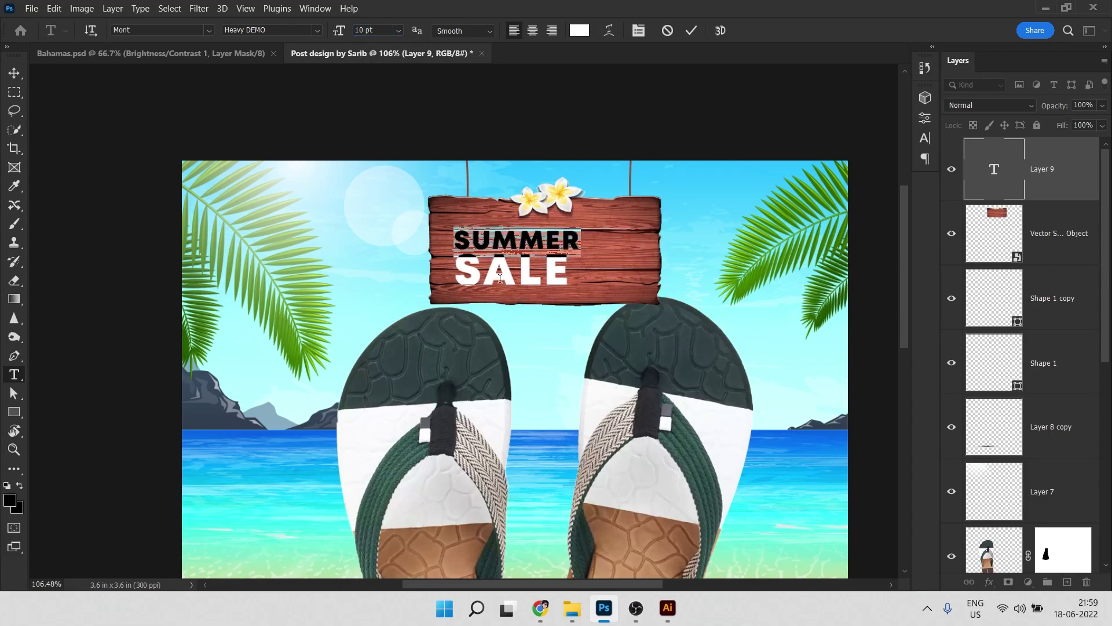
{"action": "left_click", "coordinate": [498, 276]}
{"action": "double_click", "coordinate": [473, 259]}
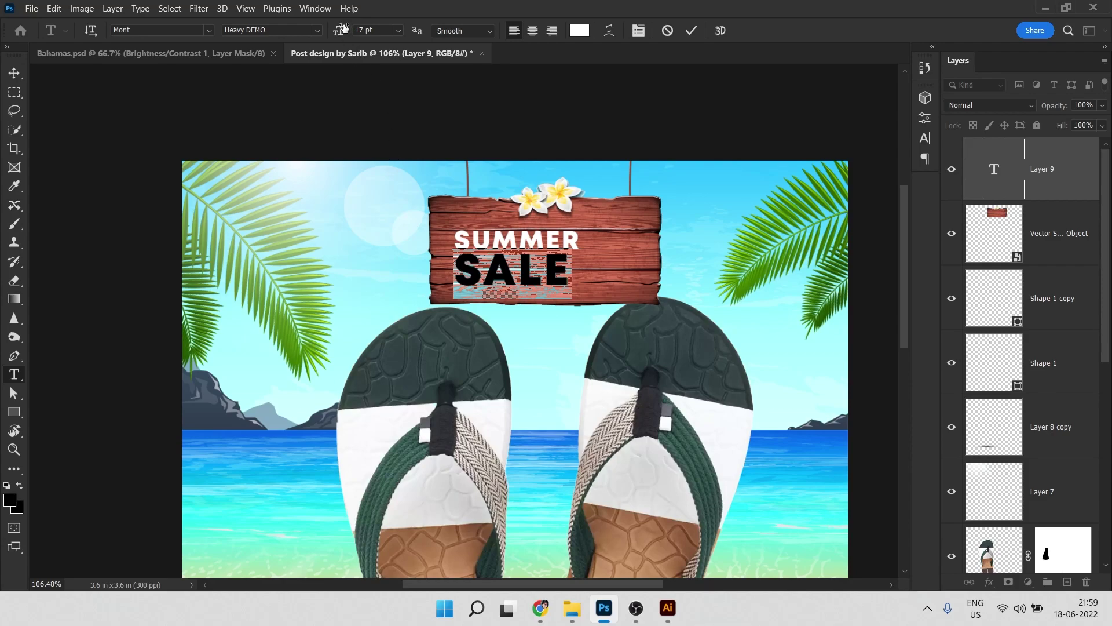
{"action": "left_click_drag", "start_coordinate": [340, 28], "coordinate": [342, 28]}
{"action": "key", "text": "ctrl+Return"}
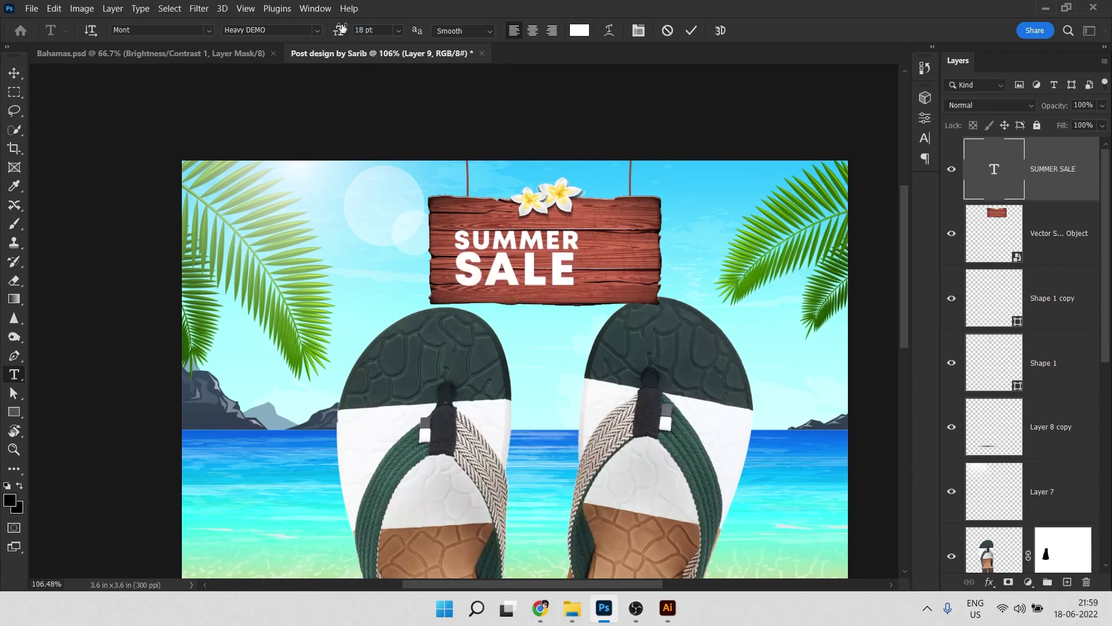
Enlarge the SUMMER SALE text and center it on the wooden board.
{"action": "key", "text": "ctrl+t"}
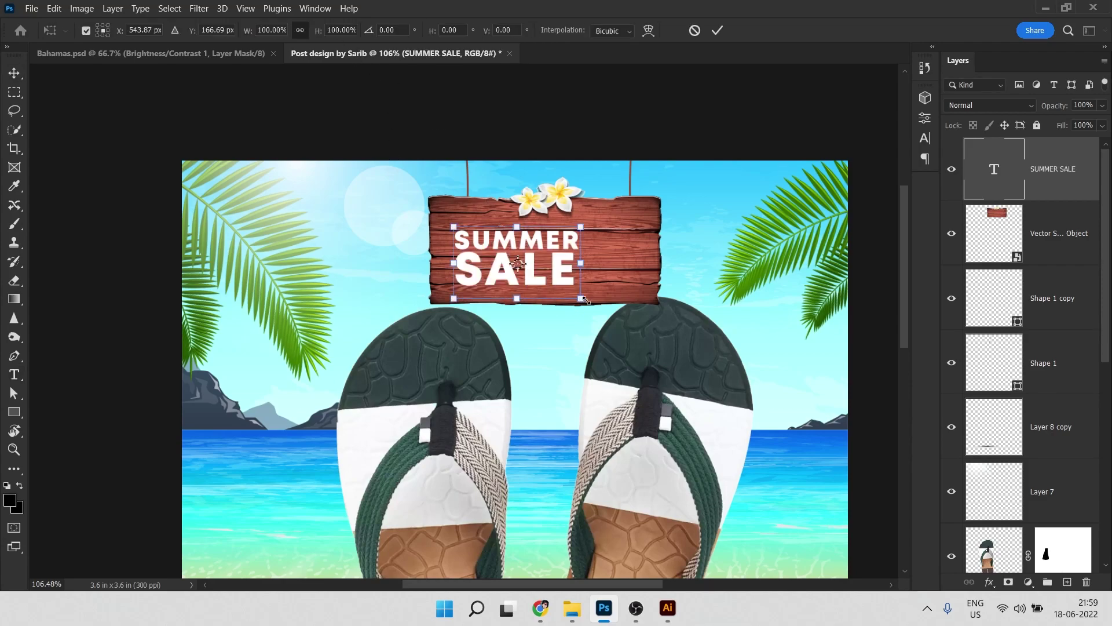
{"action": "left_click_drag", "start_coordinate": [582, 296], "coordinate": [615, 320]}
{"action": "left_click_drag", "start_coordinate": [600, 251], "coordinate": [618, 223]}
{"action": "key", "text": "Return"}
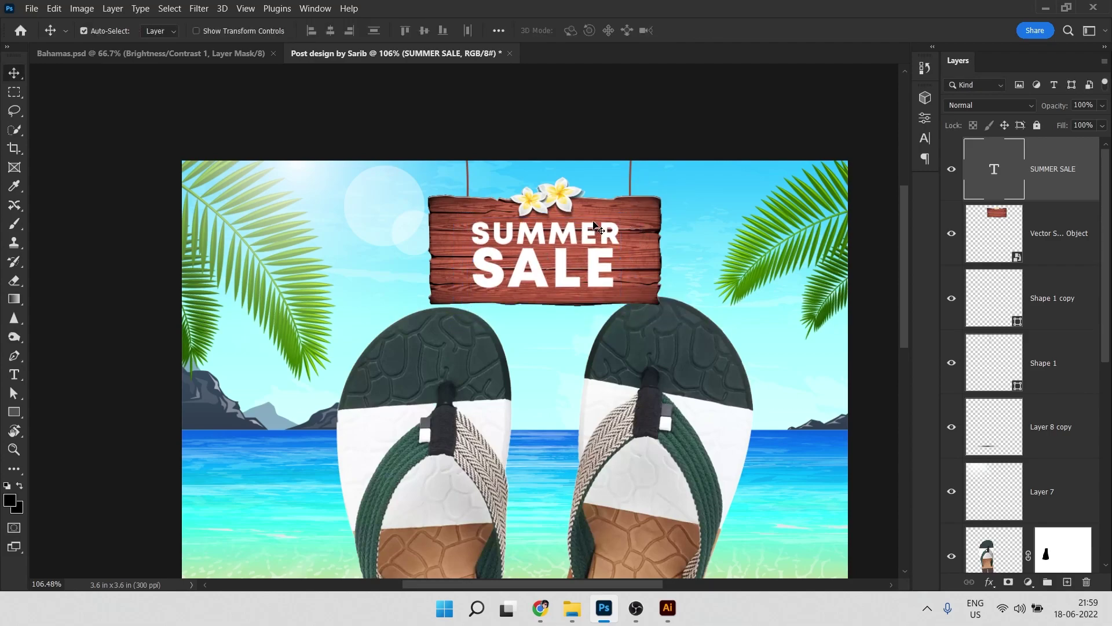
Change the font of the whole SUMMER SALE text to Eras Bold ITC.
{"action": "double_click", "coordinate": [575, 245]}
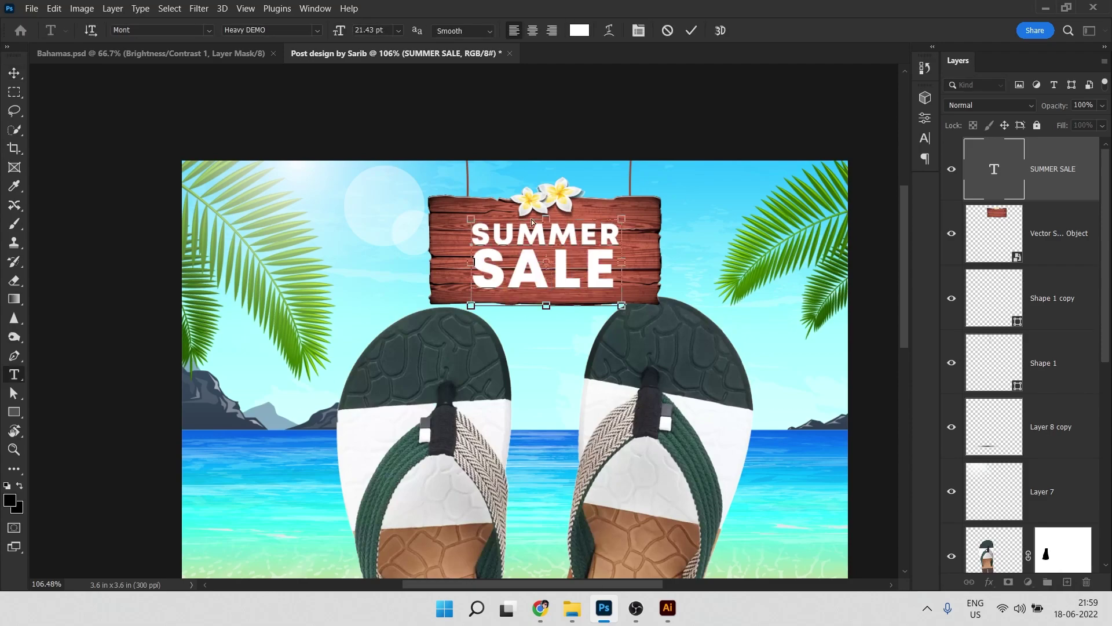
{"action": "key", "text": "ctrl+a"}
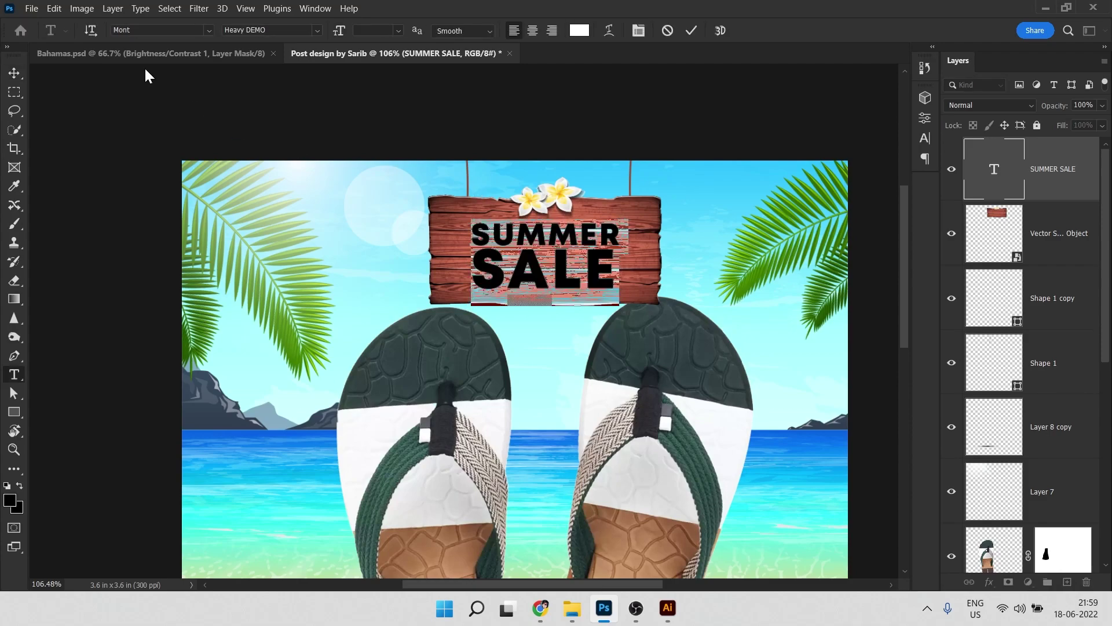
{"action": "left_click", "coordinate": [209, 30]}
{"action": "type", "text": "eras"}
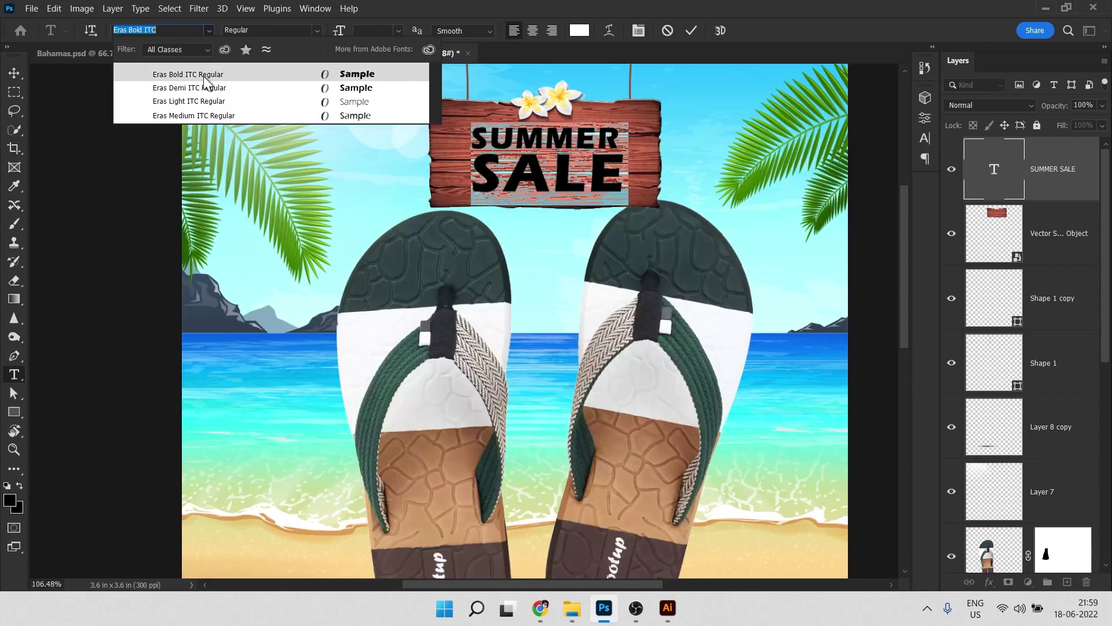
{"action": "left_click", "coordinate": [232, 78]}
{"action": "left_click", "coordinate": [511, 139]}
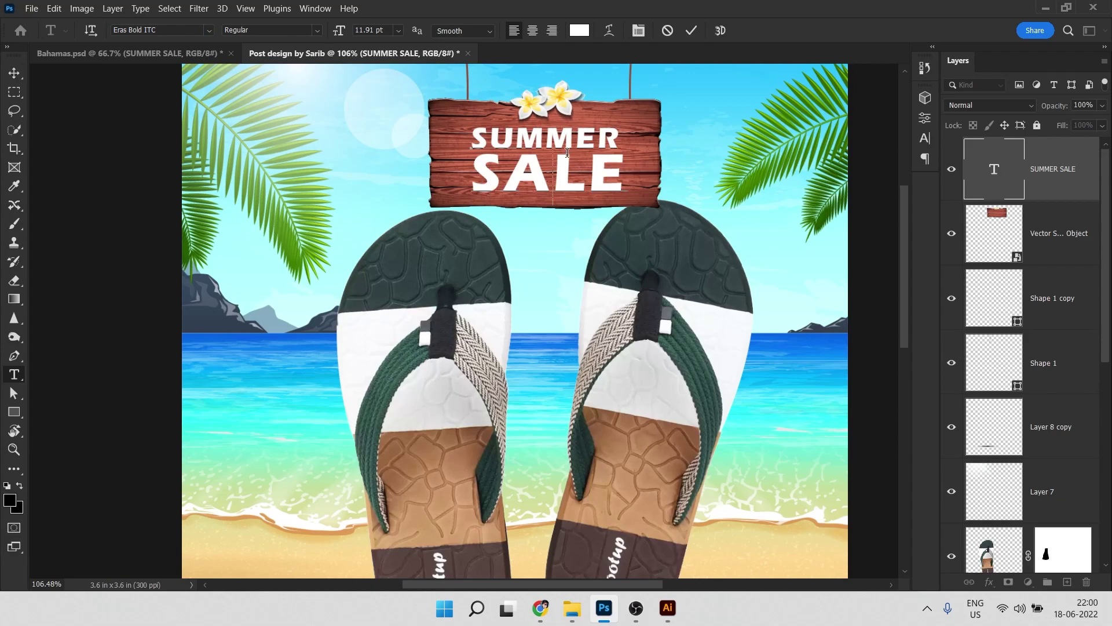
{"action": "key", "text": "ctrl+a"}
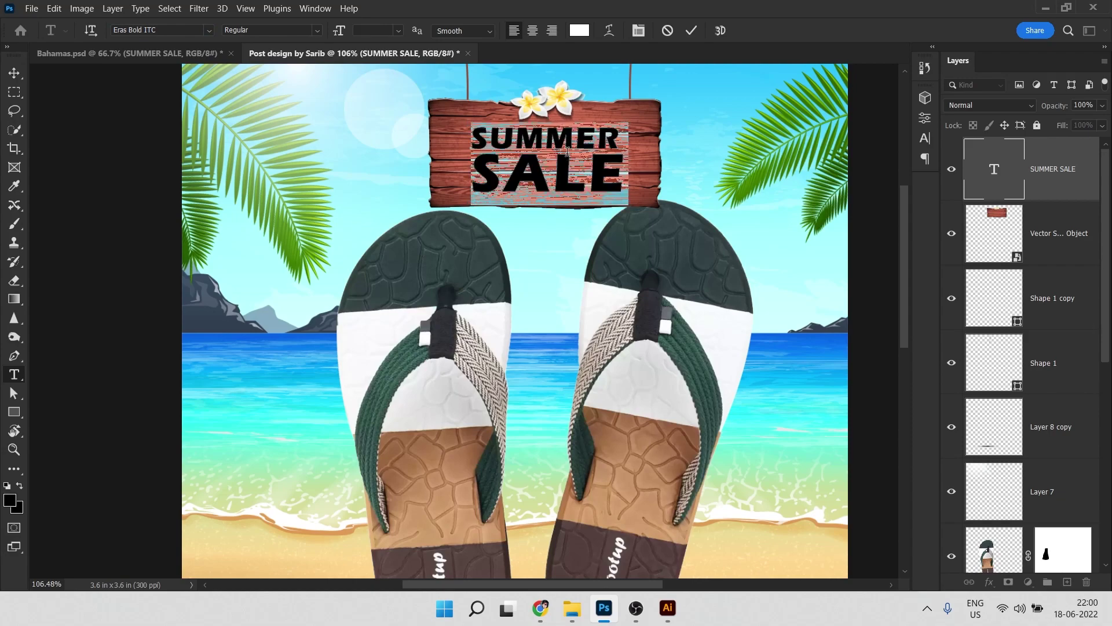
{"action": "key", "text": "ctrl+Return"}
In the text layer's blending options, set the Blend If underlying-layer shadows to a split 26 / 92 so the wood grain shows through.
{"action": "key", "text": "v"}
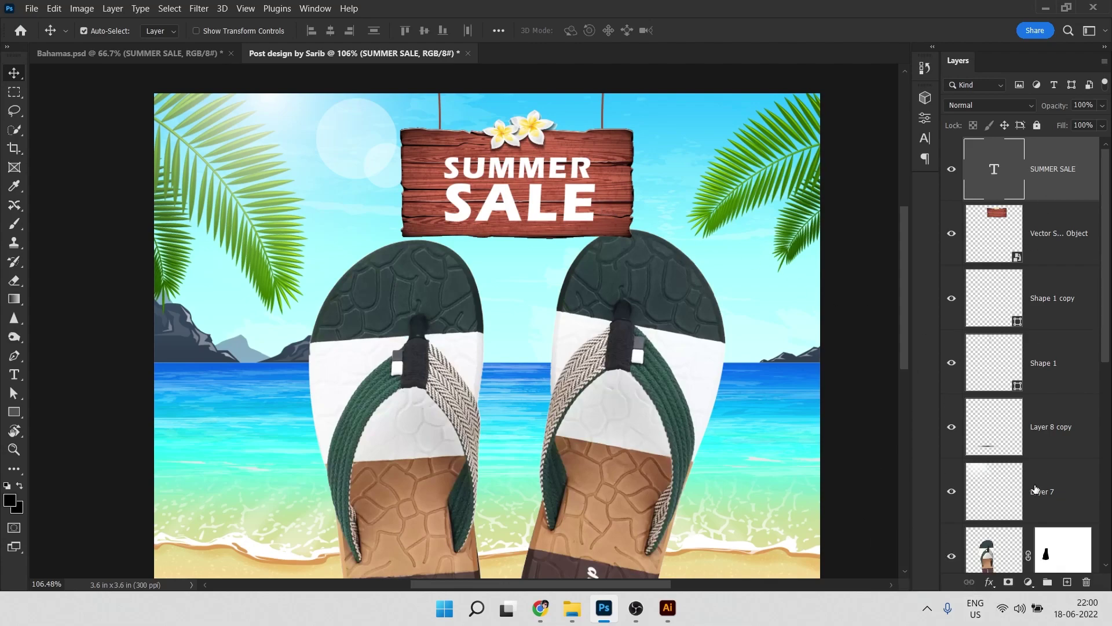
{"action": "left_click", "coordinate": [992, 582]}
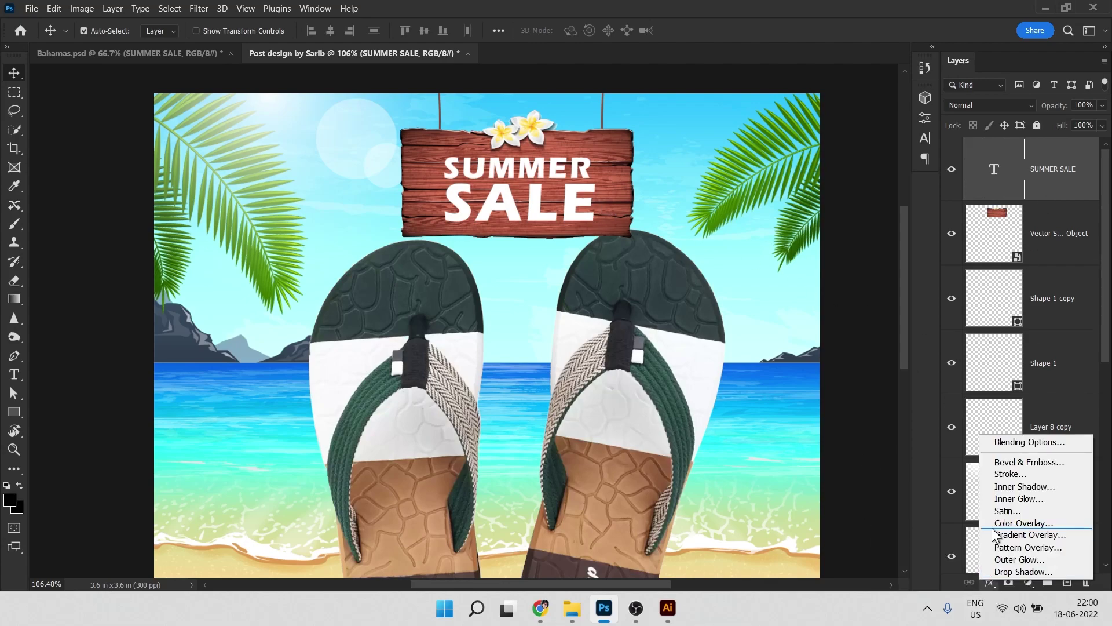
{"action": "left_click", "coordinate": [1026, 443]}
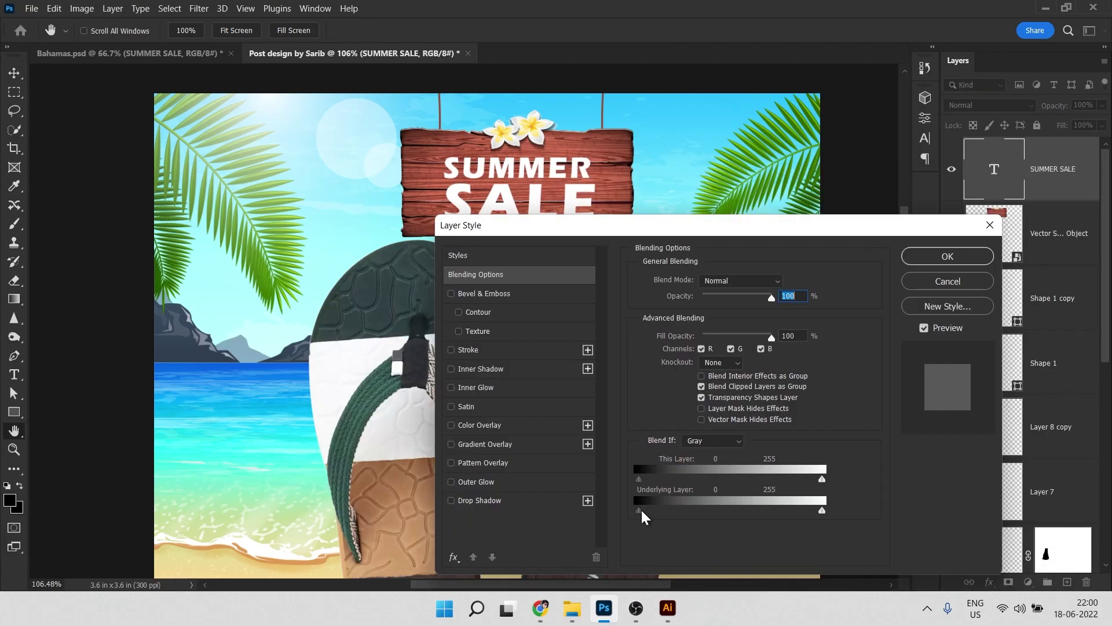
{"action": "left_click_drag", "start_coordinate": [641, 509], "coordinate": [677, 512]}
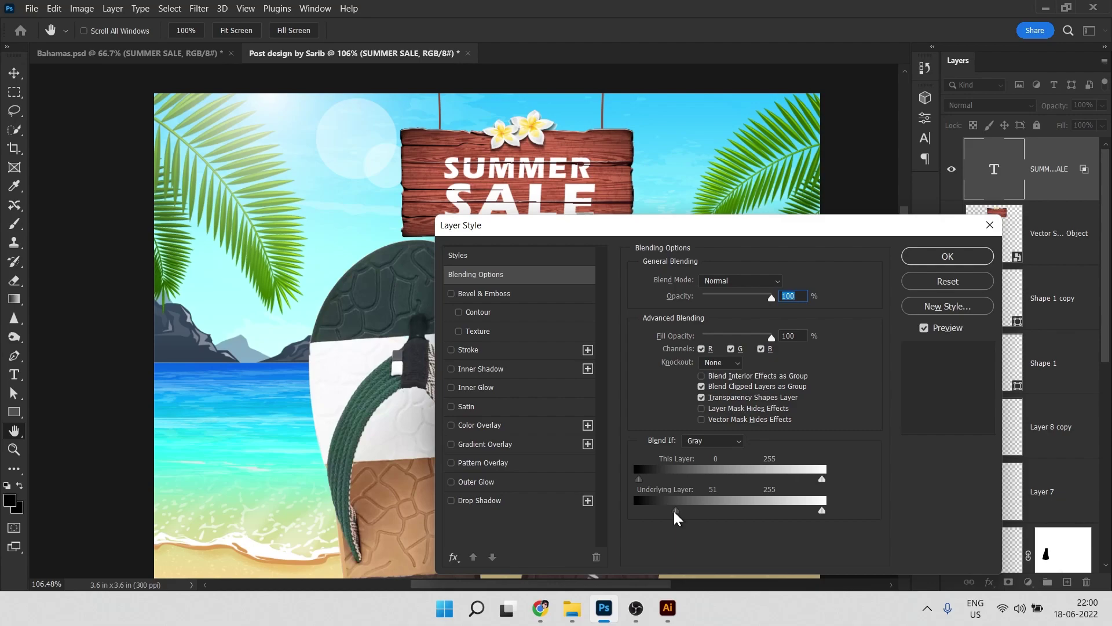
{"action": "mouse_move", "coordinate": [675, 512]}
{"action": "left_mouse_down"}
{"action": "mouse_move", "coordinate": [656, 518]}
{"action": "mouse_move", "coordinate": [741, 515]}
{"action": "mouse_move", "coordinate": [690, 505]}
{"action": "left_mouse_up"}
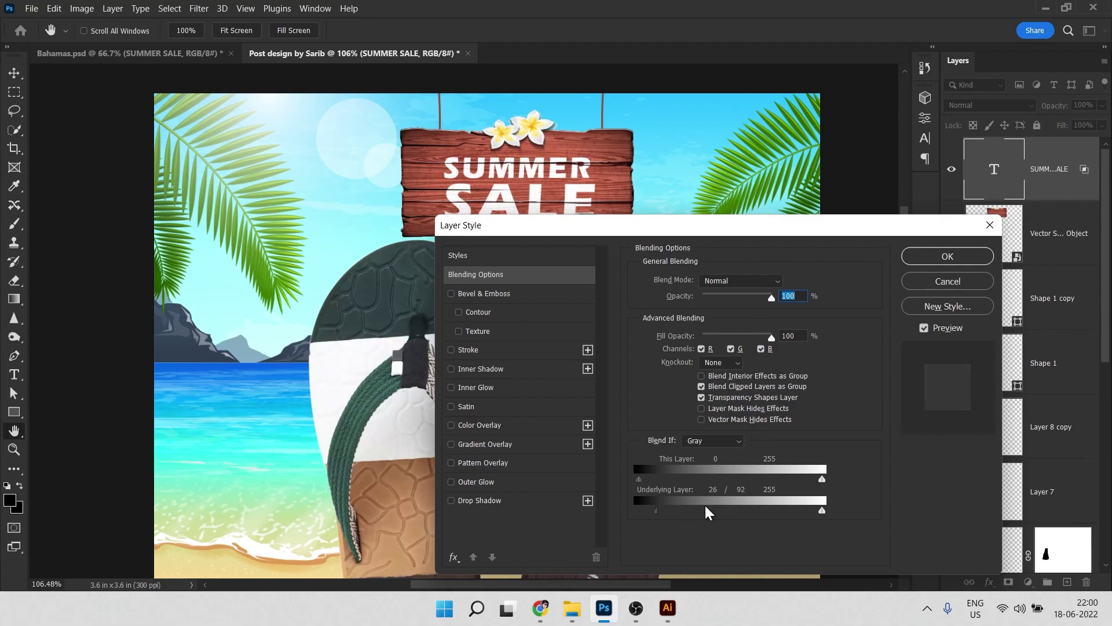
{"action": "left_click", "coordinate": [913, 258]}
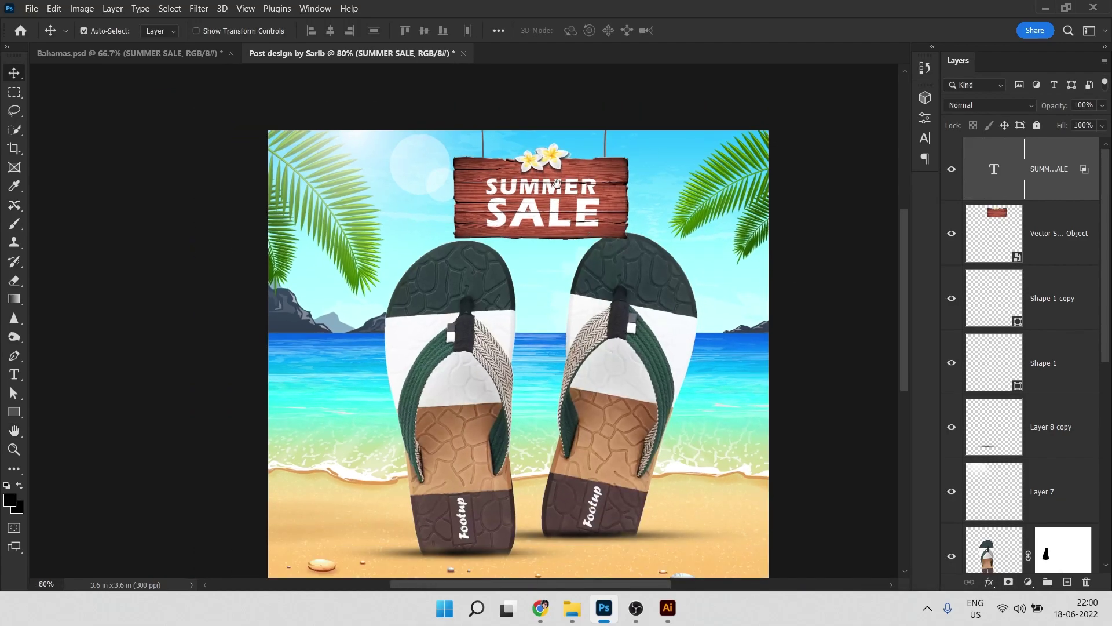
Lower the opacity of the SUMMER SALE text layer to 80%.
{"action": "left_click_drag", "start_coordinate": [557, 183], "coordinate": [592, 248]}
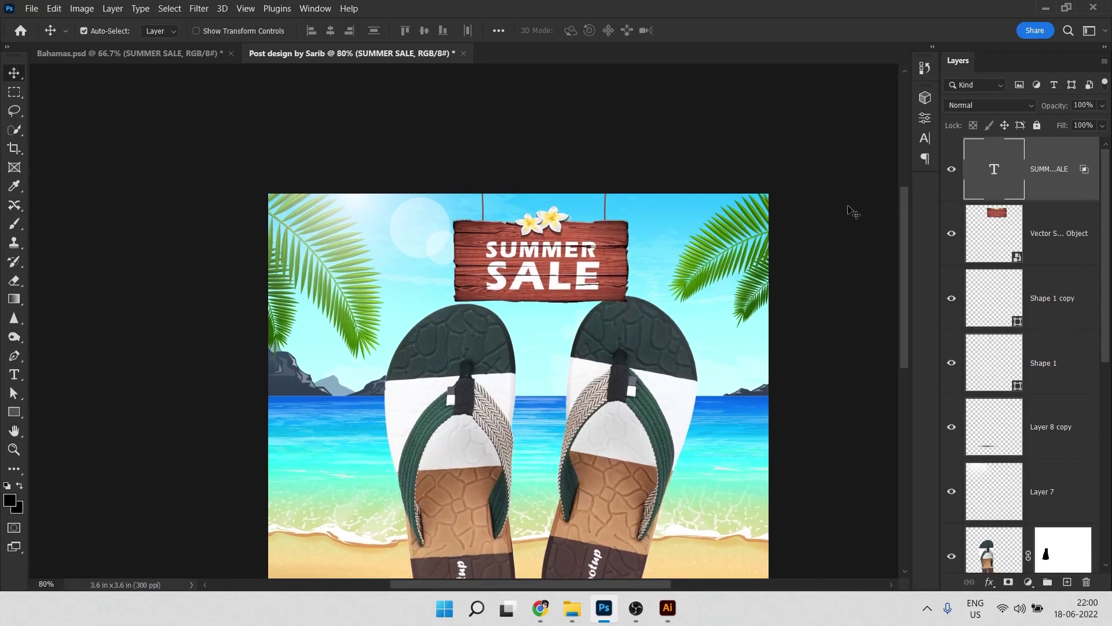
{"action": "left_click", "coordinate": [1076, 108]}
{"action": "type", "text": "80"}
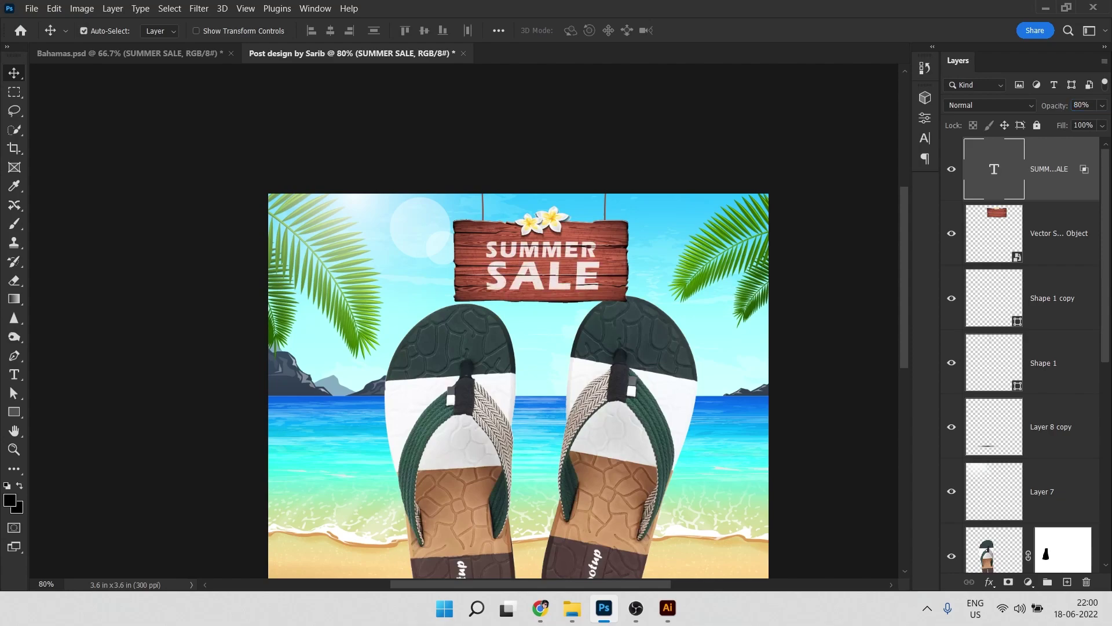
{"action": "scroll", "coordinate": [557, 268], "scroll_direction": "up", "scroll_amount": 3}
{"action": "scroll", "coordinate": [595, 258], "scroll_direction": "down", "scroll_amount": 2}
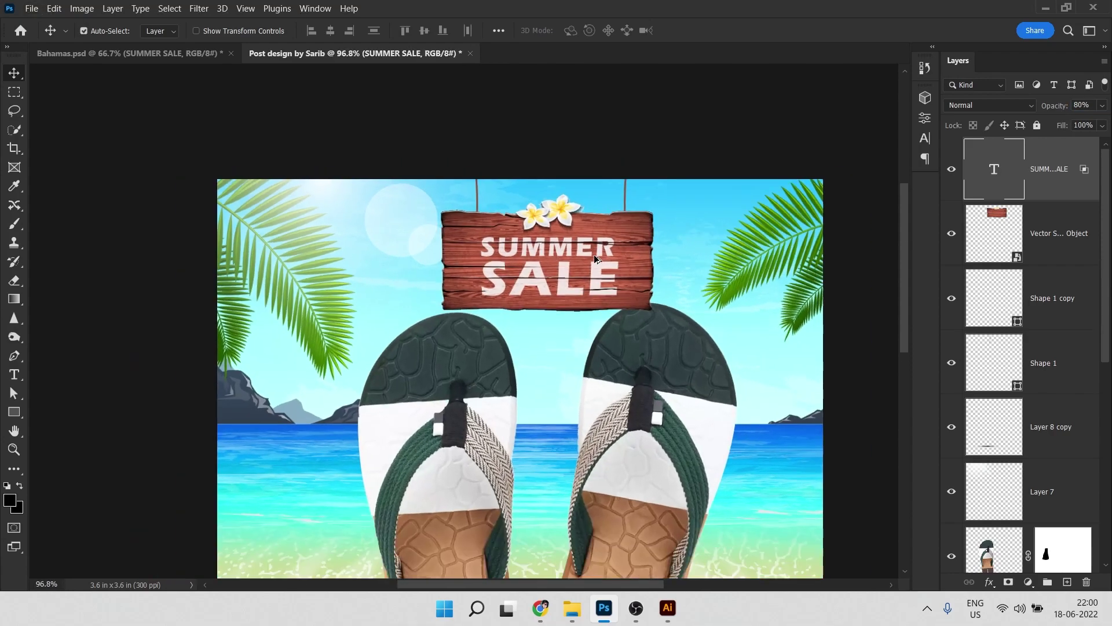
{"action": "scroll", "coordinate": [561, 243], "scroll_direction": "down", "scroll_amount": 4}
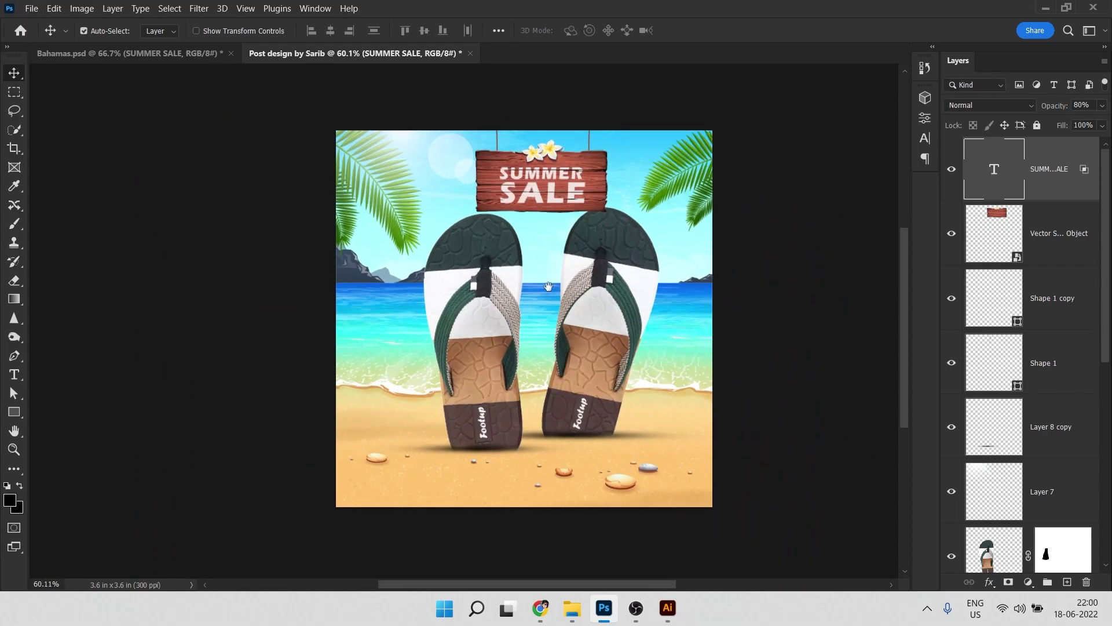
Switch to Illustrator and undo the deletions in the OR8BT61.eps artwork to bring back the beach ball.
{"action": "left_click", "coordinate": [667, 608]}
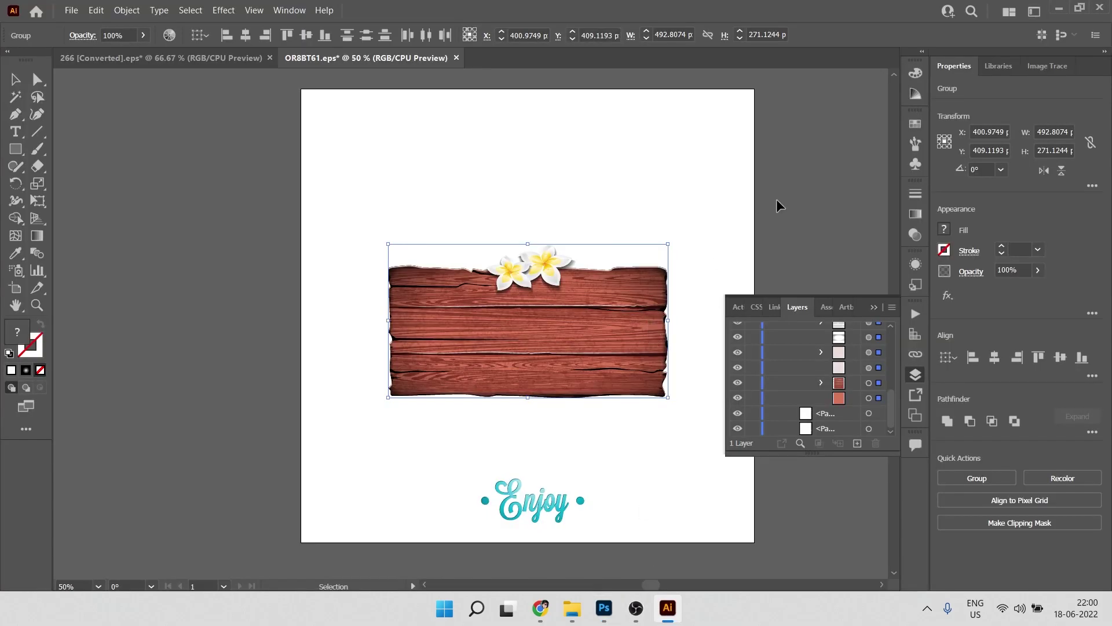
{"action": "key", "text": "ctrl+z"}
{"action": "key", "text": "ctrl+z"}
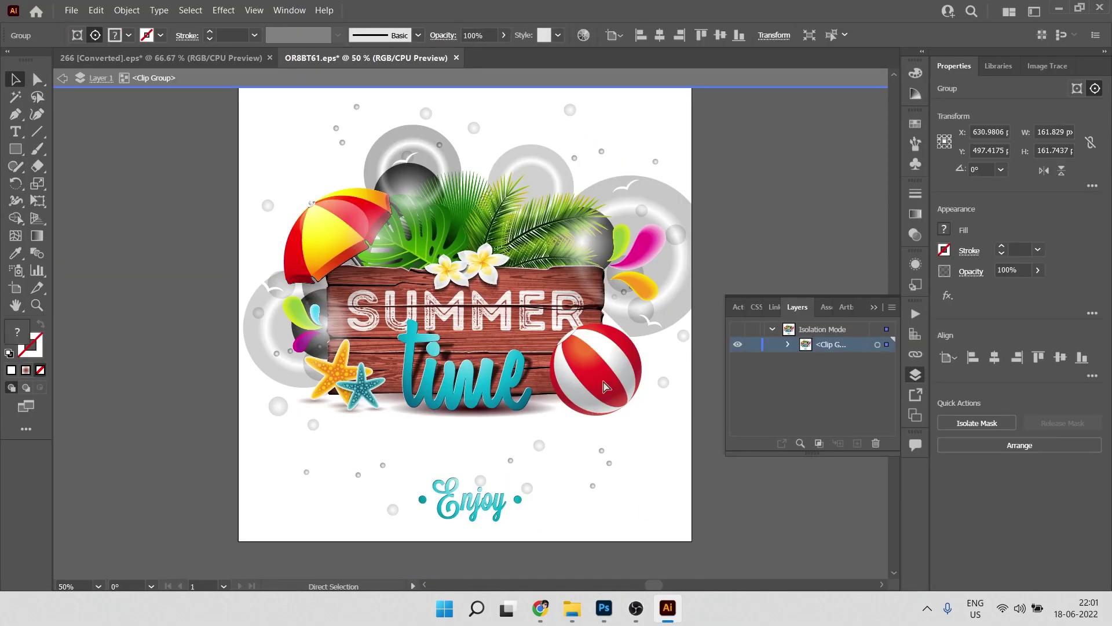
Return to Photoshop, paste the beach ball into the post, and place it small on the water beside the left slipper.
{"action": "left_click", "coordinate": [604, 607]}
{"action": "key", "text": "ctrl+v"}
{"action": "left_click", "coordinate": [605, 169]}
{"action": "scroll", "coordinate": [413, 382], "scroll_direction": "up", "scroll_amount": 7}
{"action": "left_click_drag", "start_coordinate": [524, 271], "coordinate": [357, 177]}
{"action": "scroll", "coordinate": [436, 360], "scroll_direction": "up", "scroll_amount": 1}
{"action": "left_click_drag", "start_coordinate": [388, 146], "coordinate": [369, 165]}
{"action": "key", "text": "Return"}
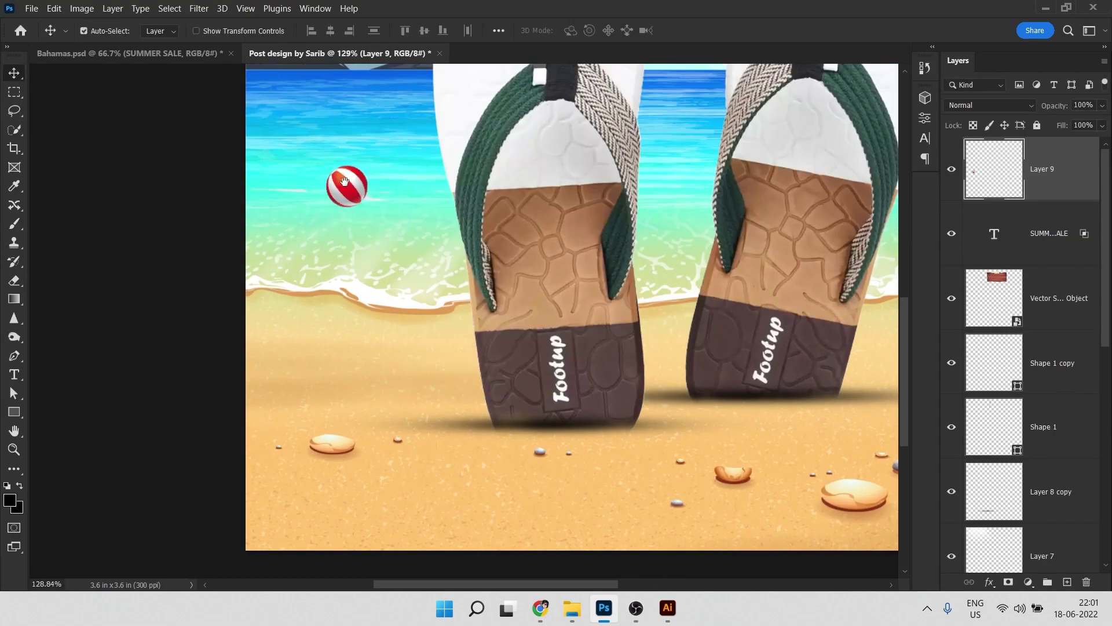
Add a layer mask to the beach ball and paint out its lower part so it appears to float in the sea.
{"action": "scroll", "coordinate": [352, 162], "scroll_direction": "up", "scroll_amount": 9}
{"action": "left_click", "coordinate": [1009, 582]}
{"action": "key", "text": "b"}
{"action": "mouse_move", "coordinate": [279, 288]}
{"action": "left_mouse_down"}
{"action": "mouse_move", "coordinate": [391, 290]}
{"action": "mouse_move", "coordinate": [340, 321]}
{"action": "left_mouse_up"}
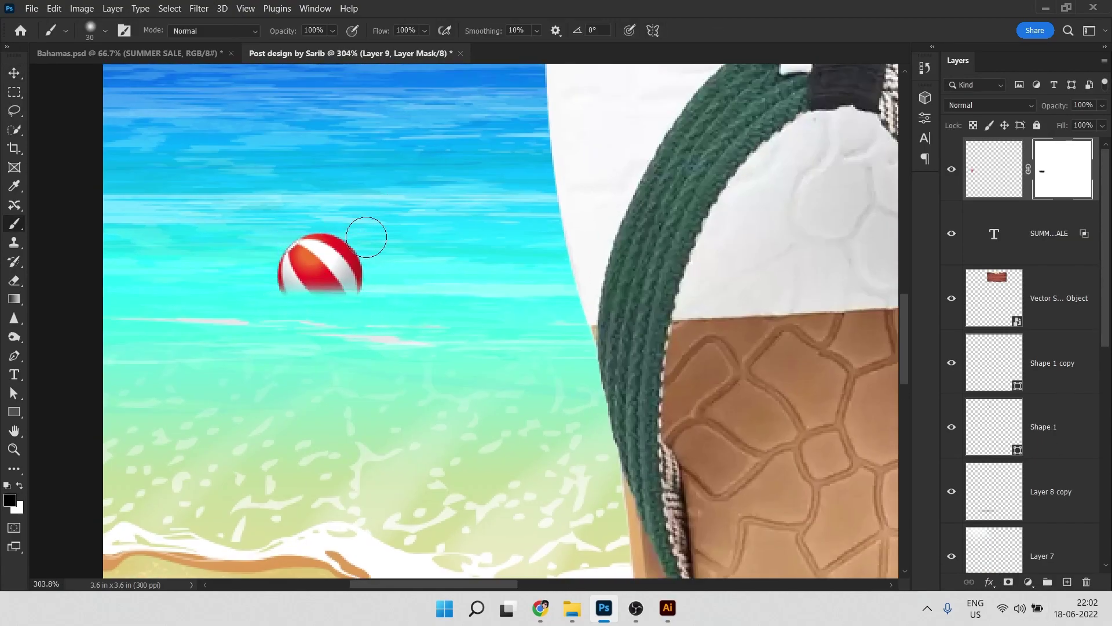
{"action": "scroll", "coordinate": [355, 355], "scroll_direction": "down", "scroll_amount": 20}
{"action": "key", "text": "v"}
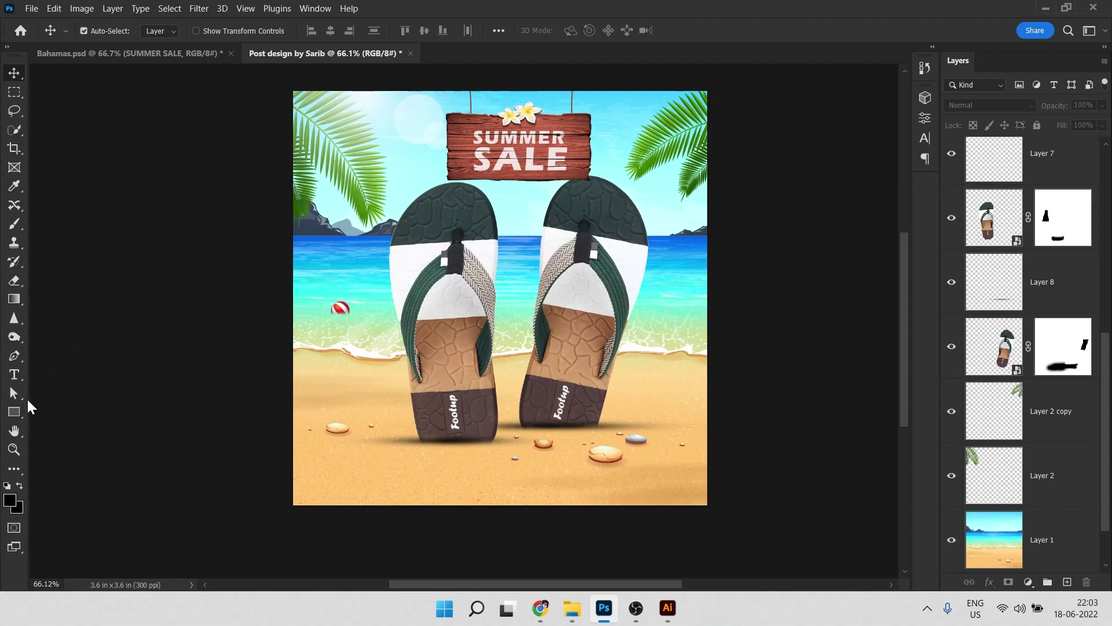
Draw a rectangle about 0.8 by 0.22 in on the sand below the left slipper and round its corners to 0.11 in.
{"action": "left_click", "coordinate": [13, 412]}
{"action": "right_click", "coordinate": [12, 412]}
{"action": "left_click", "coordinate": [64, 410]}
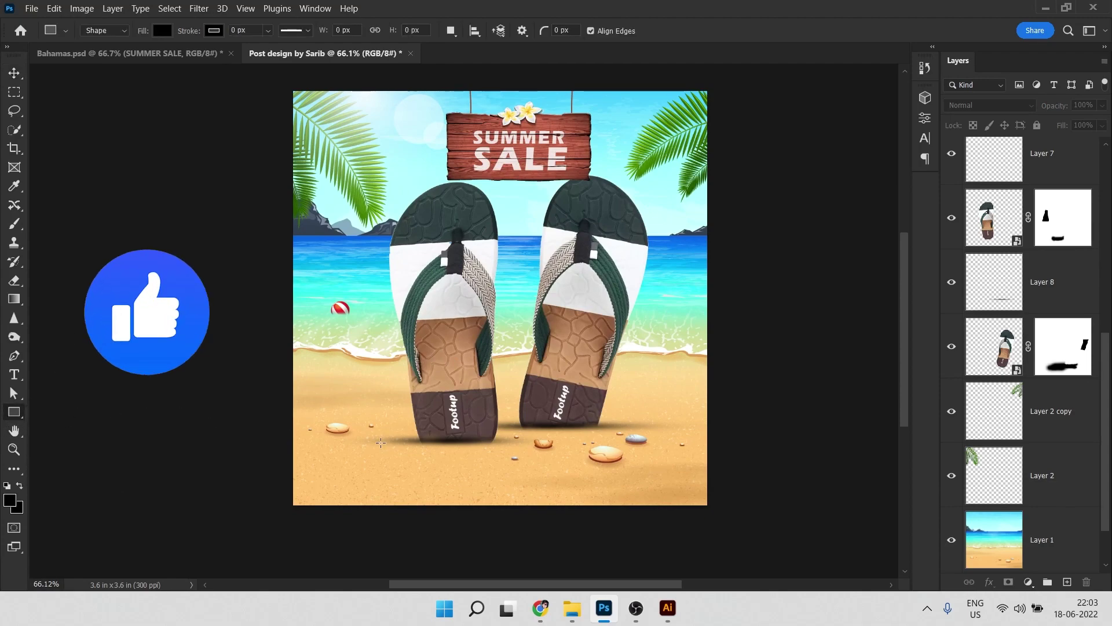
{"action": "mouse_move", "coordinate": [389, 438]}
{"action": "left_mouse_down"}
{"action": "mouse_move", "coordinate": [458, 468]}
{"action": "mouse_move", "coordinate": [477, 465]}
{"action": "left_mouse_up"}
{"action": "scroll", "coordinate": [402, 457], "scroll_direction": "up", "scroll_amount": 6}
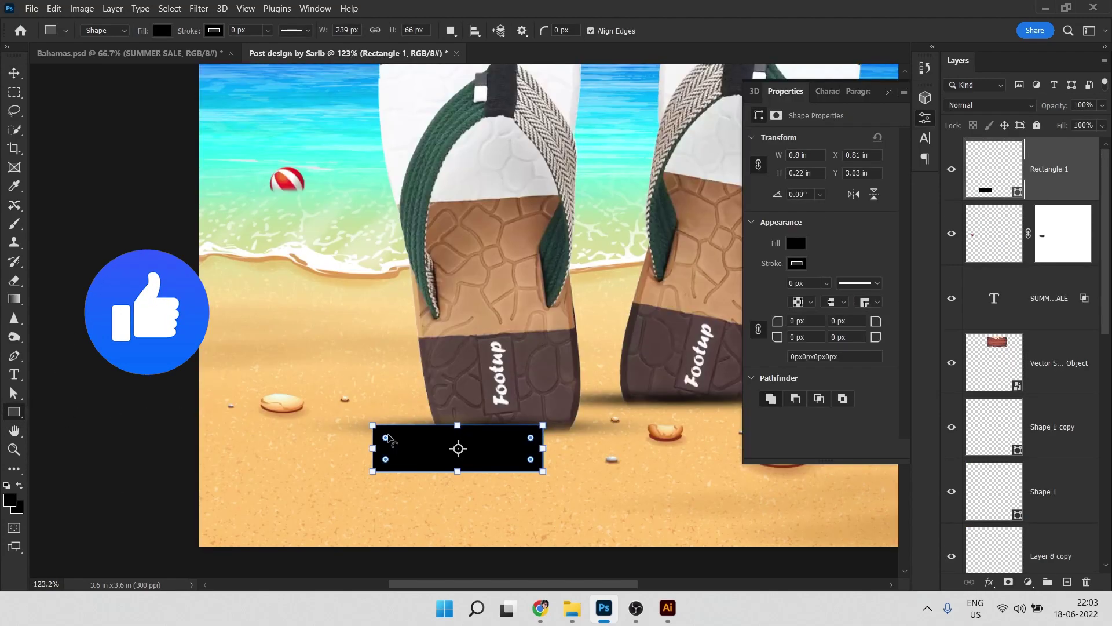
{"action": "left_click_drag", "start_coordinate": [389, 440], "coordinate": [445, 457]}
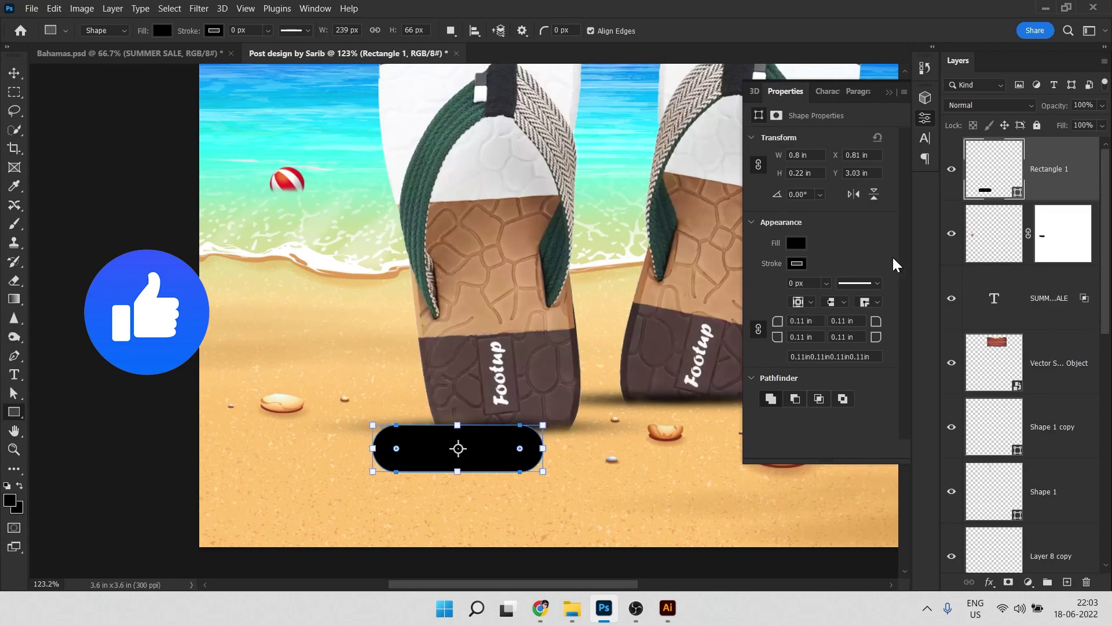
Fill the rounded shape with the dark brown 4c3b39, based on the slipper's heel color.
{"action": "double_click", "coordinate": [981, 190]}
{"action": "left_click", "coordinate": [577, 389]}
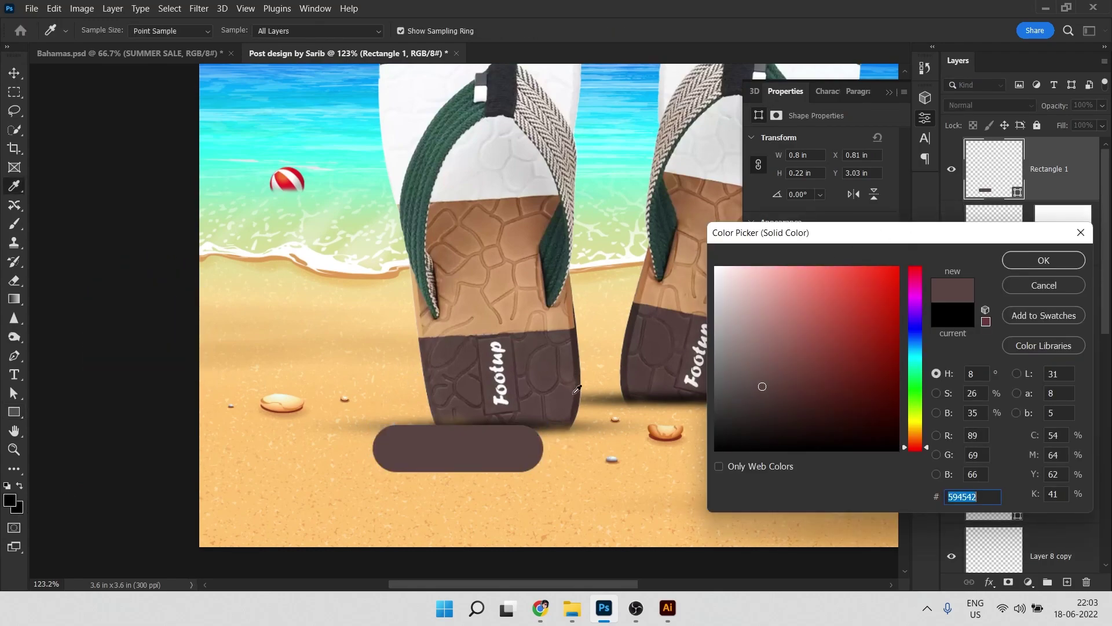
{"action": "left_click", "coordinate": [761, 396]}
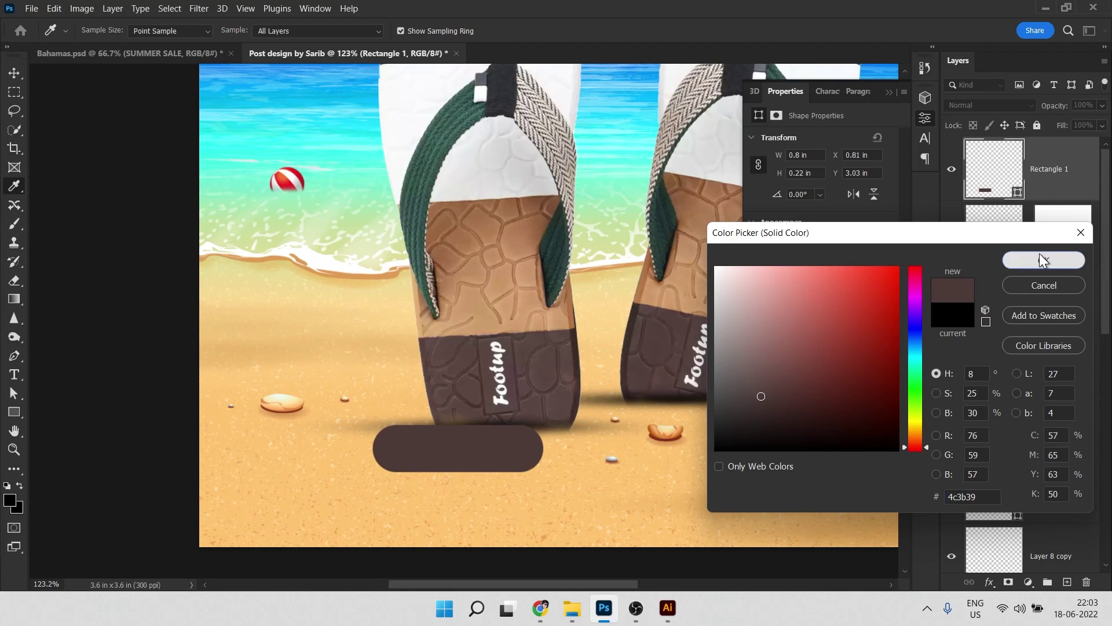
{"action": "left_click", "coordinate": [1043, 261]}
Place the brown pill in the post's lower-left corner, duplicate it to the right, and fill the copy with white.
{"action": "left_click_drag", "start_coordinate": [476, 410], "coordinate": [401, 378]}
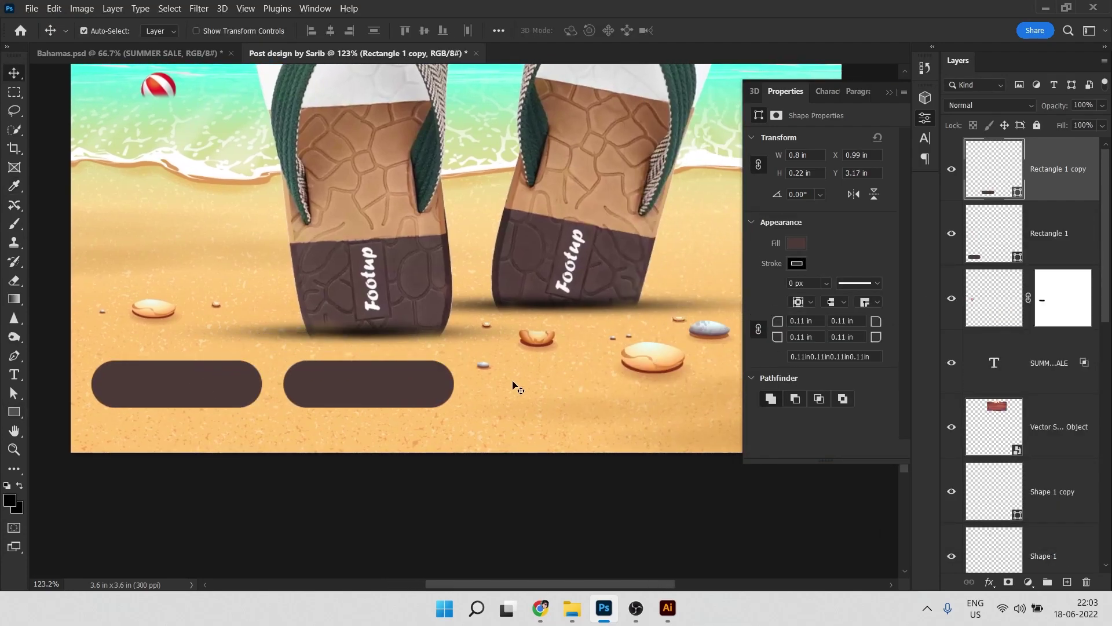
{"action": "scroll", "coordinate": [426, 385], "scroll_direction": "up", "scroll_amount": 3}
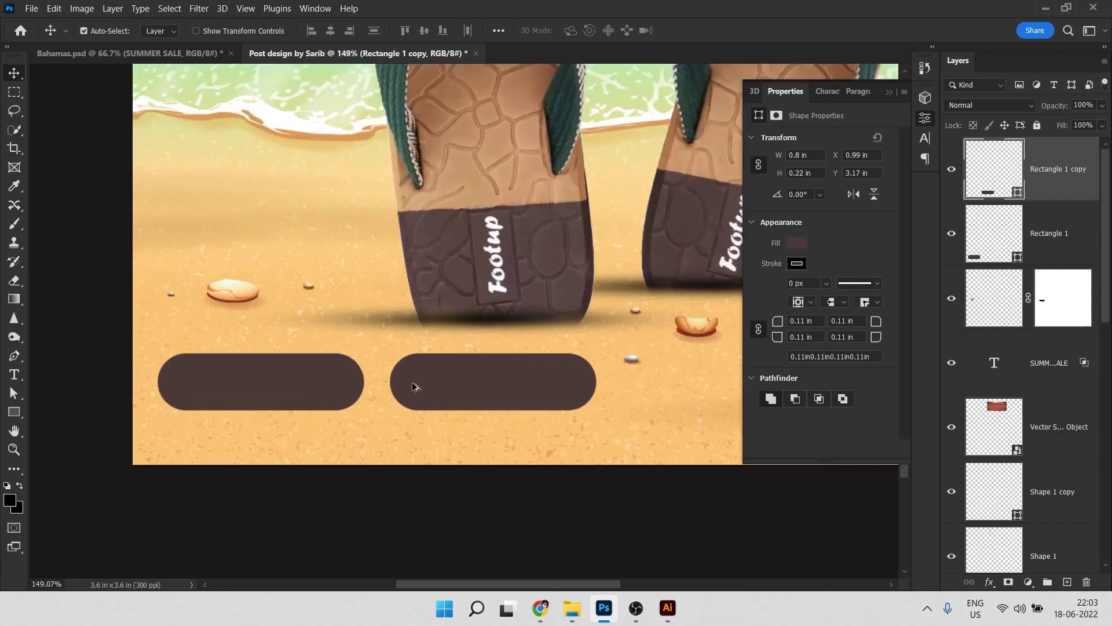
{"action": "double_click", "coordinate": [988, 175]}
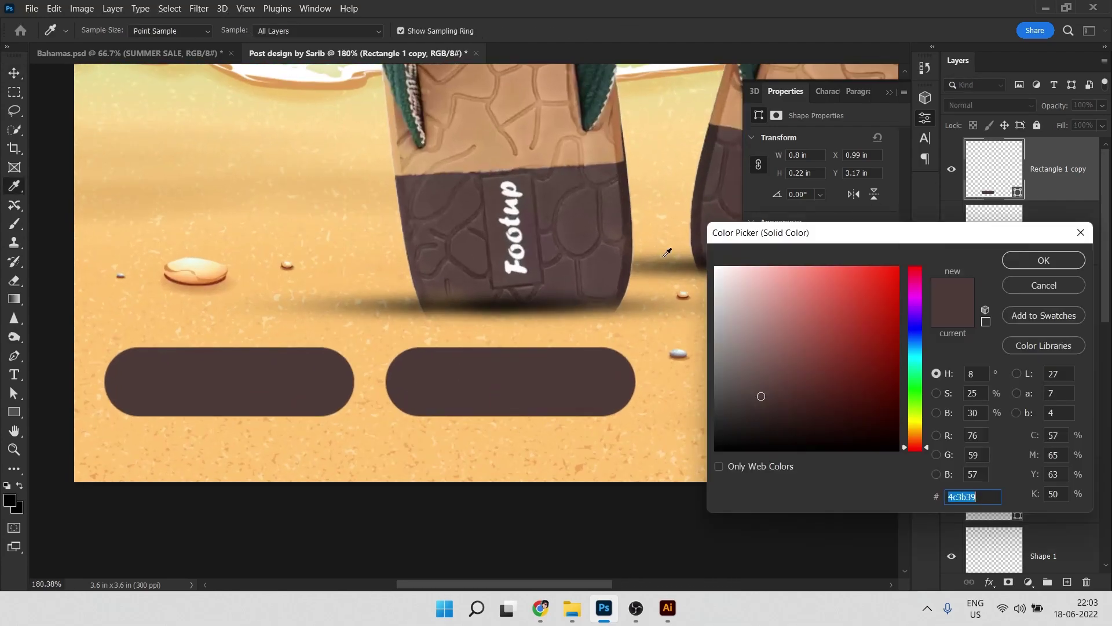
{"action": "left_click_drag", "start_coordinate": [714, 300], "coordinate": [715, 262]}
{"action": "left_click", "coordinate": [1055, 262]}
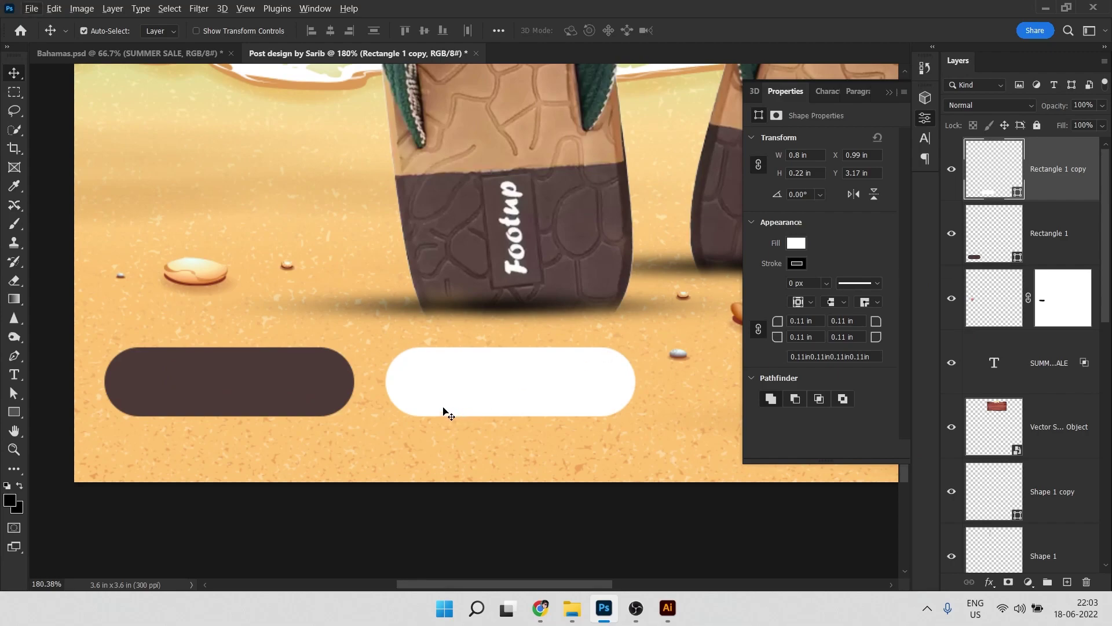
Slide the white pill over the brown pill's right end and stack the brown pill's layer above it.
{"action": "left_click_drag", "start_coordinate": [432, 392], "coordinate": [349, 390]}
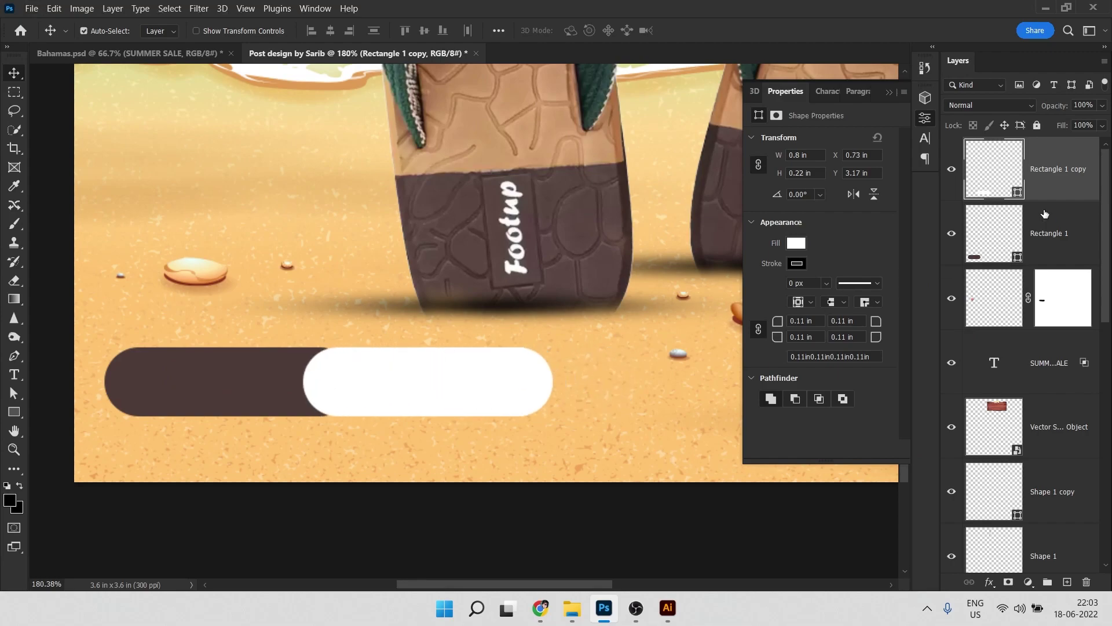
{"action": "left_click_drag", "start_coordinate": [1052, 181], "coordinate": [1040, 257]}
{"action": "left_click", "coordinate": [324, 379]}
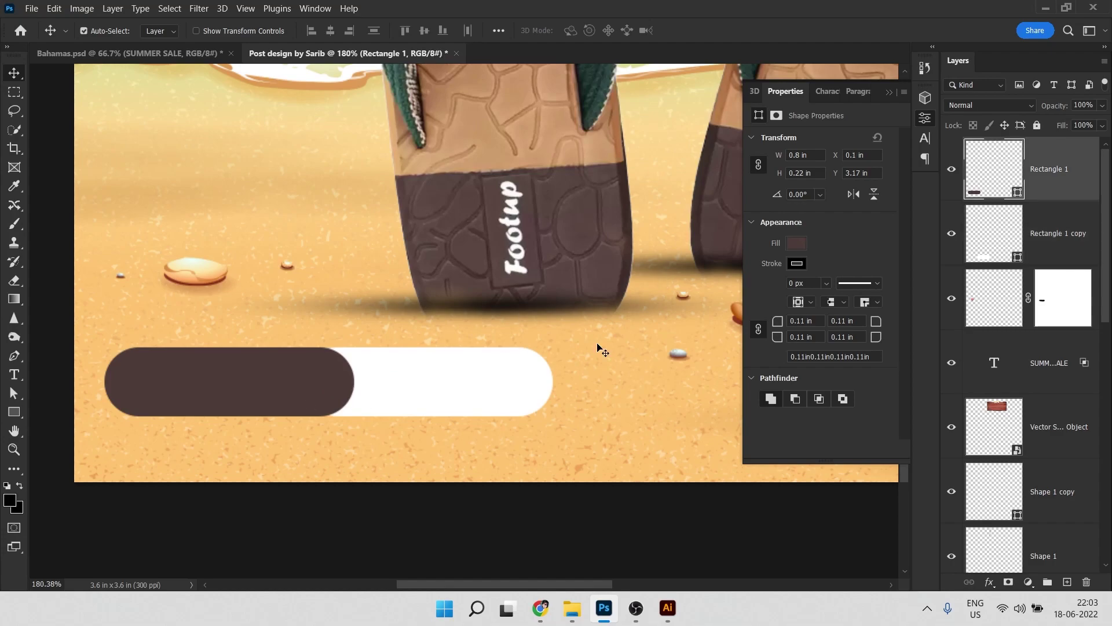
{"action": "left_click", "coordinate": [952, 168]}
{"action": "left_click", "coordinate": [952, 168]}
Unlink the brown pill's corner radii and set its top-right corner to 0 in.
{"action": "left_click", "coordinate": [759, 330]}
{"action": "left_click_drag", "start_coordinate": [873, 321], "coordinate": [807, 323]}
{"action": "scroll", "coordinate": [472, 341], "scroll_direction": "down", "scroll_amount": 7}
{"action": "left_click_drag", "start_coordinate": [402, 342], "coordinate": [494, 350]}
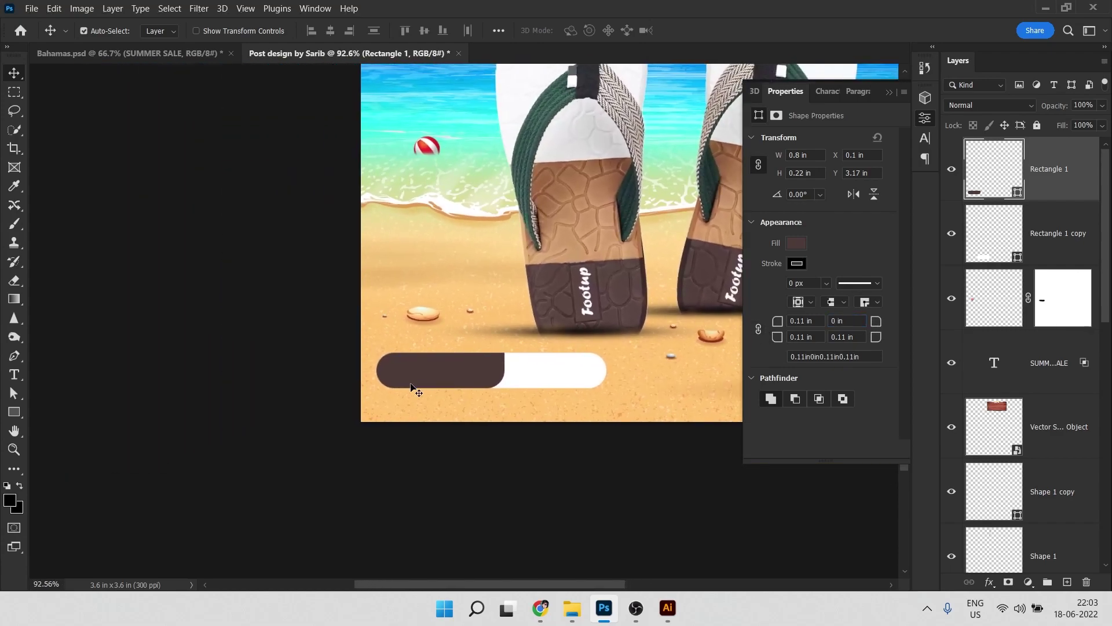
{"action": "scroll", "coordinate": [416, 384], "scroll_direction": "up", "scroll_amount": 4}
{"action": "left_click", "coordinate": [222, 355]}
{"action": "left_click", "coordinate": [392, 348]}
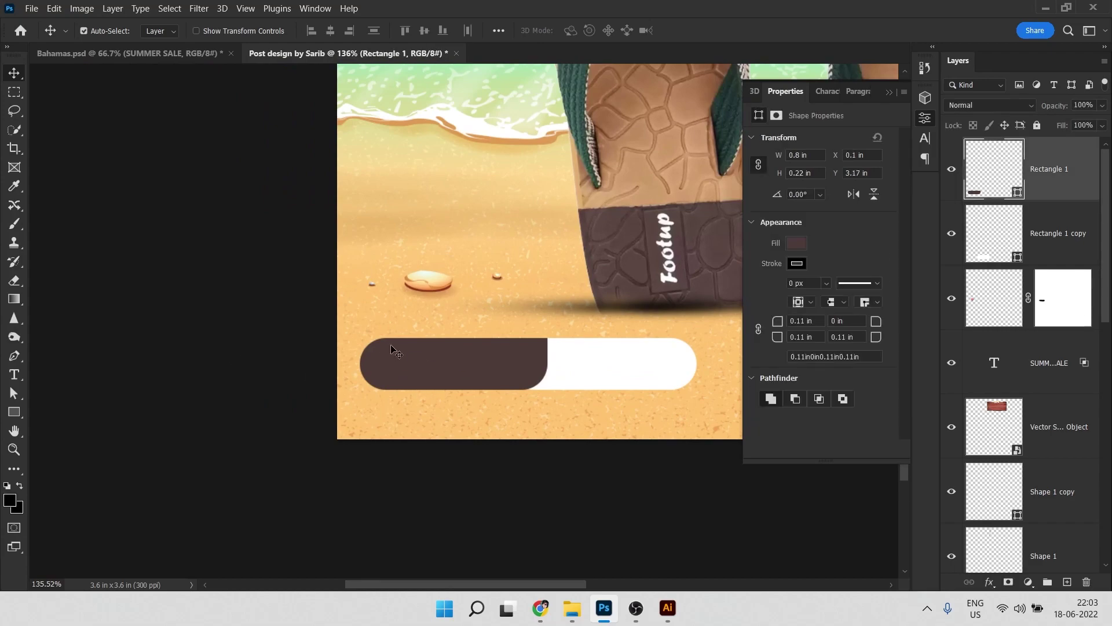
Add a text layer reading 50% OFF on the sand above the pill shapes.
{"action": "left_click", "coordinate": [14, 374]}
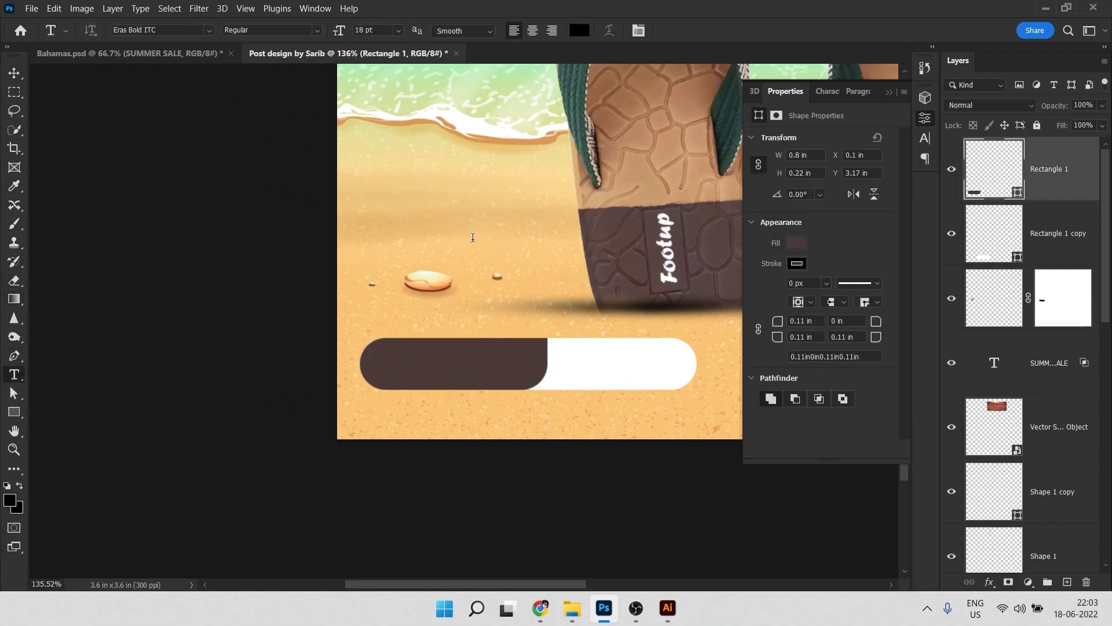
{"action": "left_click", "coordinate": [472, 239]}
{"action": "type", "text": "50"}
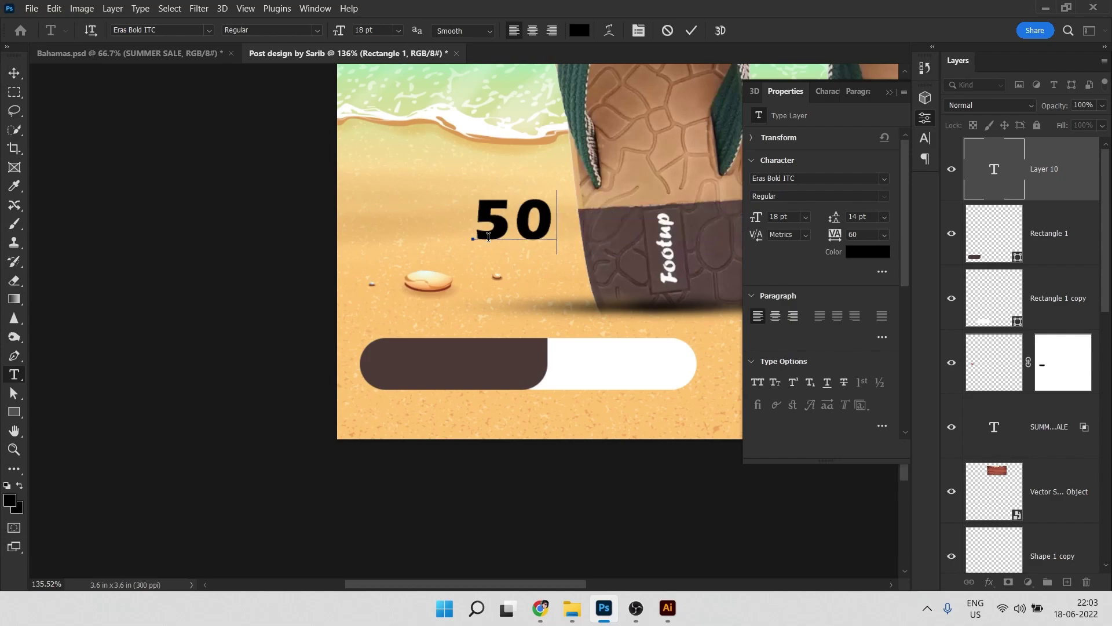
{"action": "type", "text": "%OFF"}
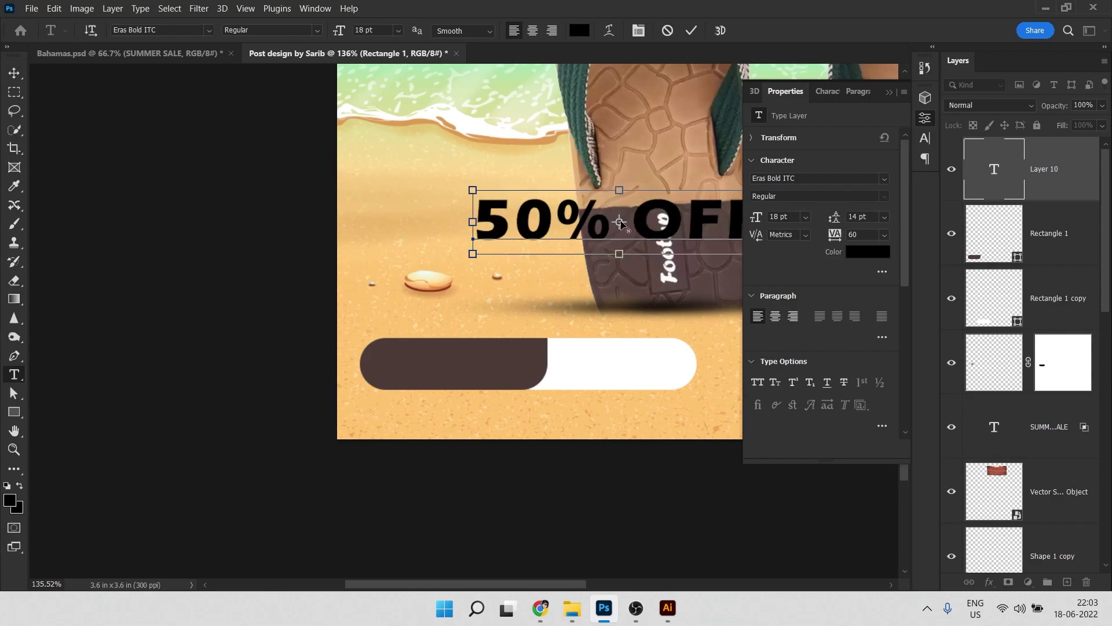
Set the color of the 50% OFF text to white (ffffff) and commit the text.
{"action": "key", "text": "ctrl+a"}
{"action": "left_click", "coordinate": [583, 33]}
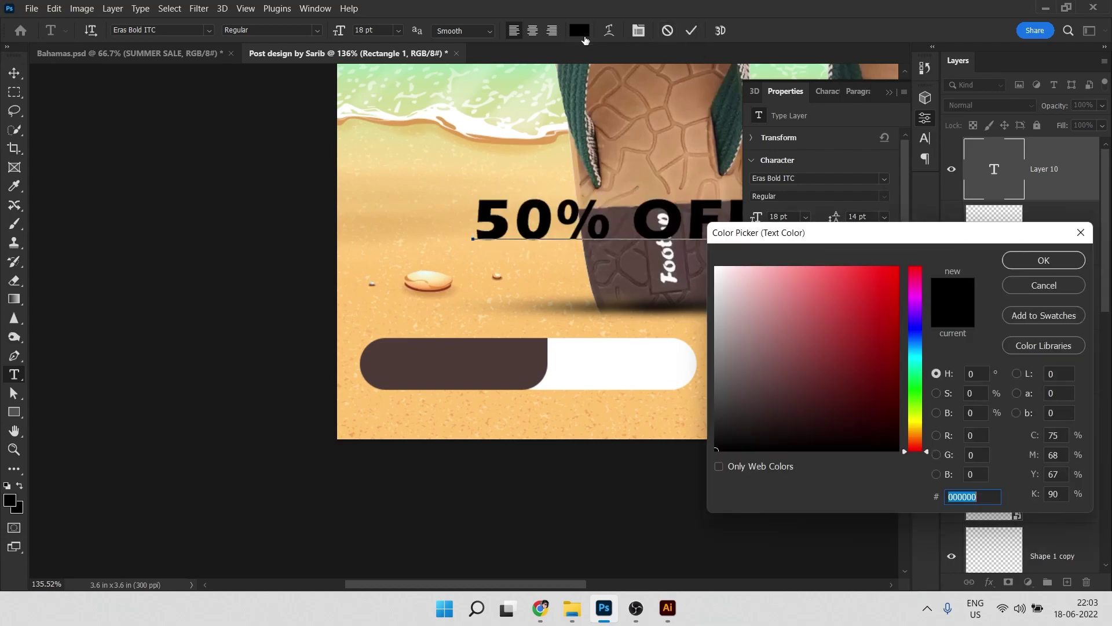
{"action": "type", "text": "ffffff"}
{"action": "left_click", "coordinate": [1062, 259]}
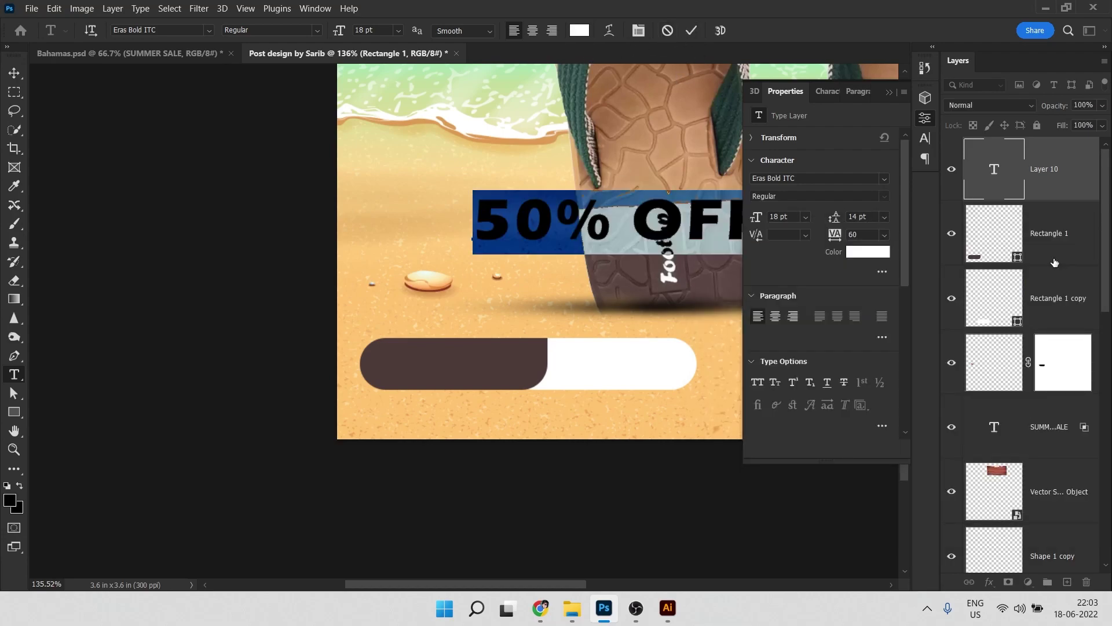
{"action": "key", "text": "ctrl+Return"}
{"action": "key", "text": "c"}
{"action": "key", "text": "v"}
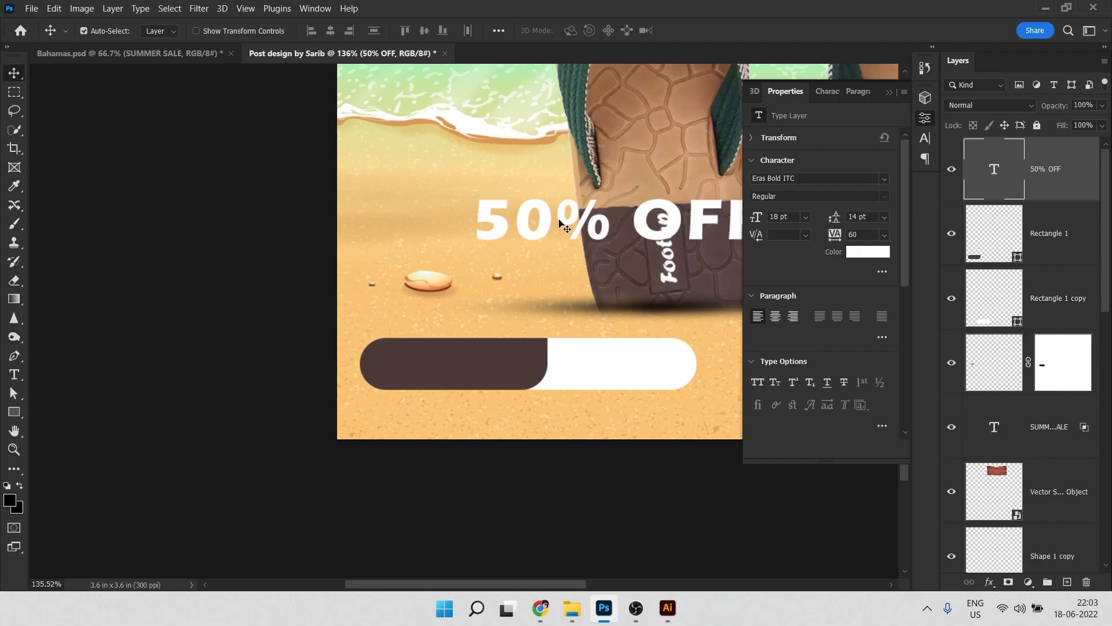
Move the 50% OFF text onto the brown pill and scale it down to fit inside.
{"action": "left_click_drag", "start_coordinate": [565, 223], "coordinate": [461, 360]}
{"action": "key", "text": "ctrl+t"}
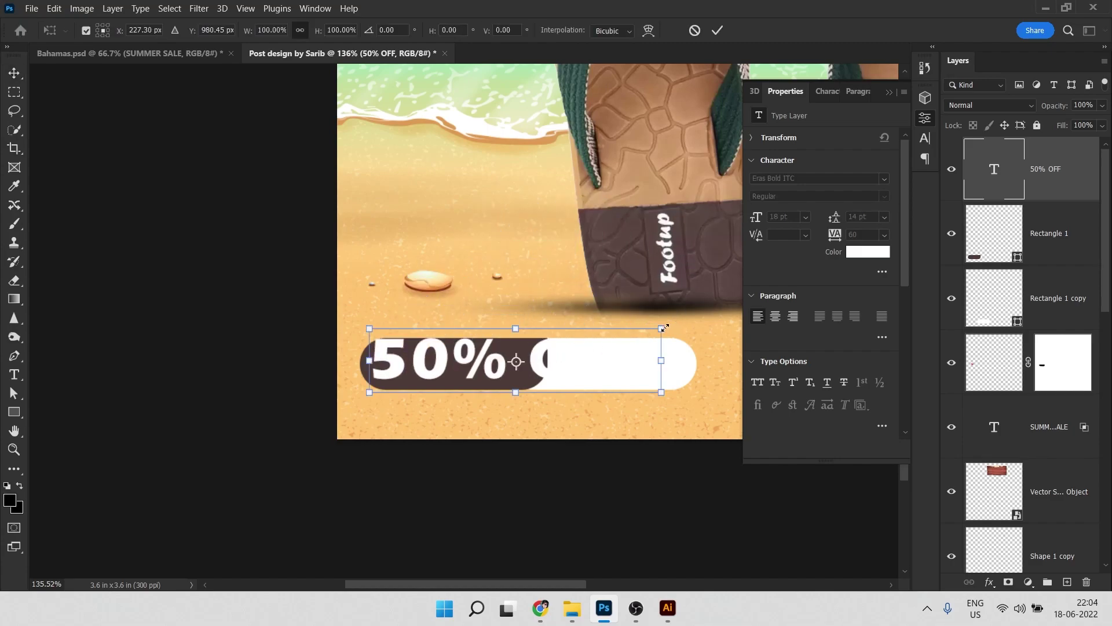
{"action": "left_click_drag", "start_coordinate": [663, 328], "coordinate": [537, 360]}
{"action": "key", "text": "Return"}
Change the copied text on the white pill to SHOP NOW in Mont Heavy DEMO, colored 4c3b39.
{"action": "scroll", "coordinate": [518, 367], "scroll_direction": "up", "scroll_amount": 2}
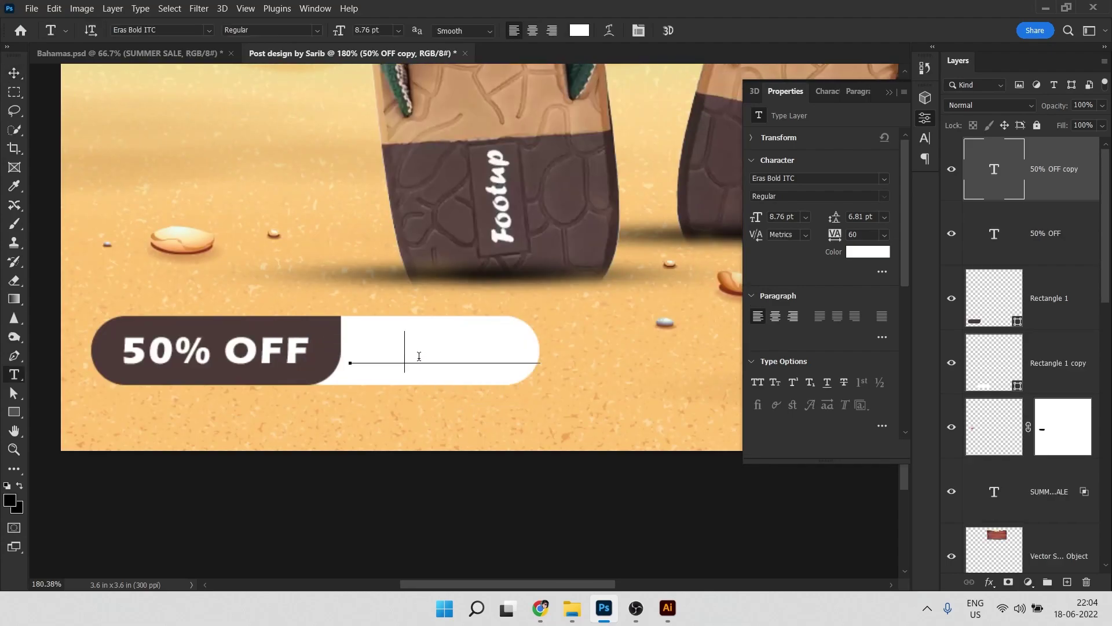
{"action": "key", "text": "ctrl+a"}
{"action": "left_click", "coordinate": [579, 30]}
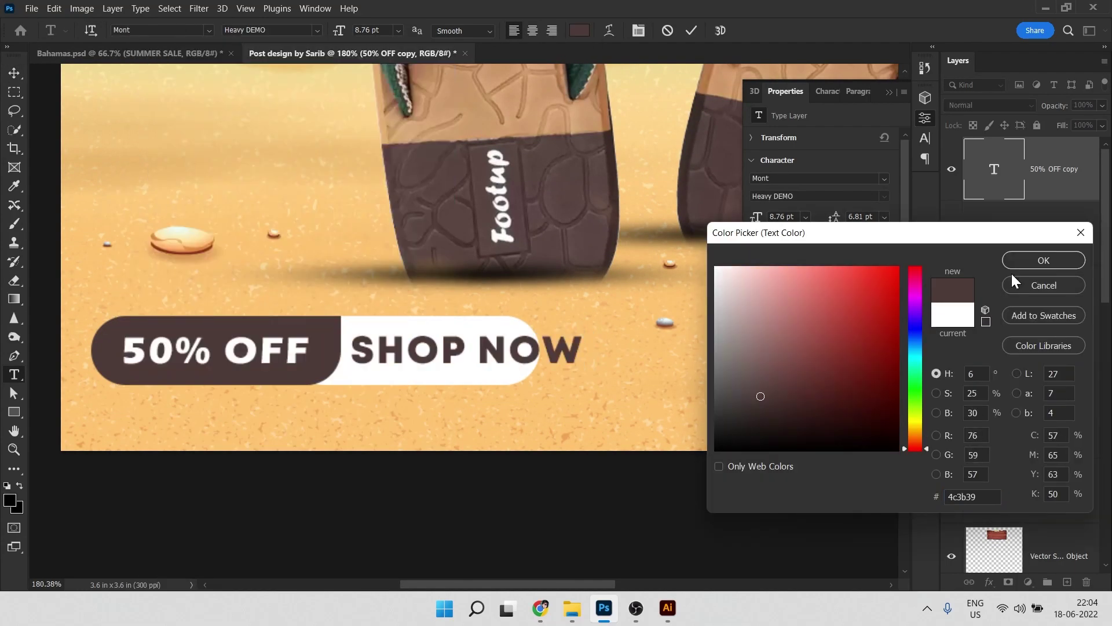
{"action": "left_click", "coordinate": [1020, 262]}
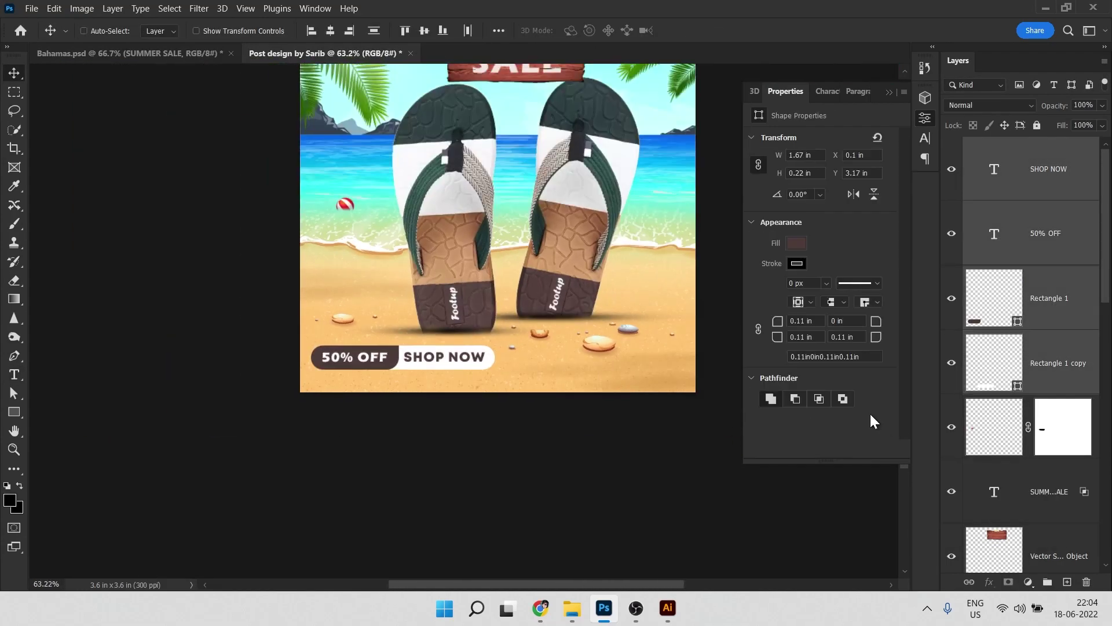
Scale down the whole 50% OFF / SHOP NOW badge and move it to the bottom center of the post.
{"action": "key", "text": "ctrl+t"}
{"action": "left_click_drag", "start_coordinate": [495, 346], "coordinate": [520, 385]}
{"action": "scroll", "coordinate": [521, 370], "scroll_direction": "up", "scroll_amount": 3}
{"action": "key", "text": "ctrl+t"}
{"action": "key", "text": "Return"}
{"action": "scroll", "coordinate": [495, 389], "scroll_direction": "up", "scroll_amount": 2}
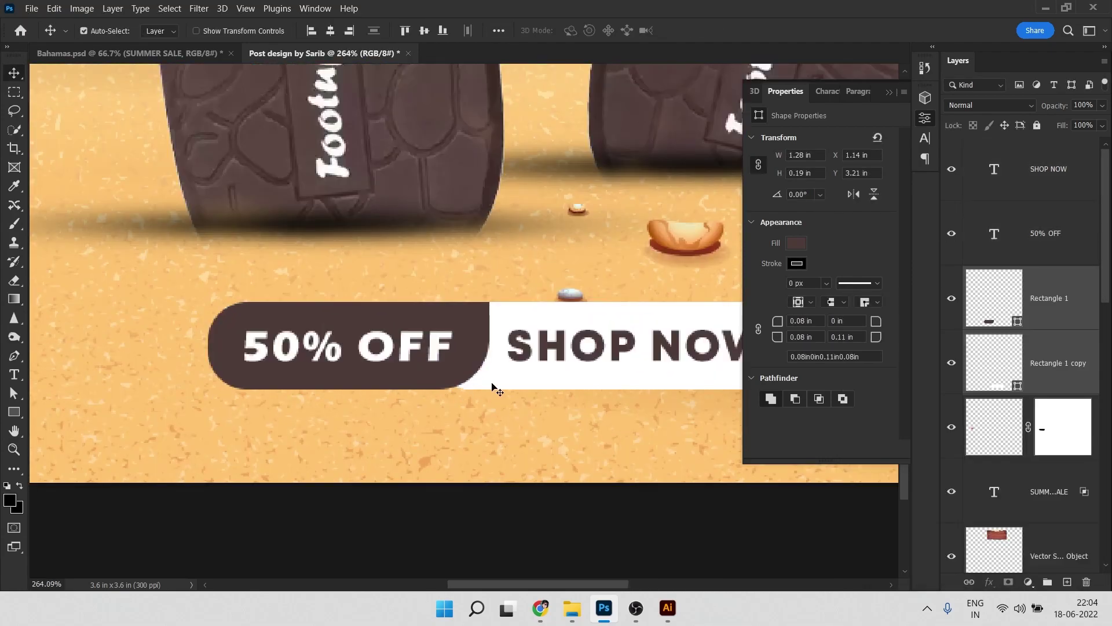
Select the 50% OFF and SHOP NOW texts together and reduce their font size.
{"action": "scroll", "coordinate": [232, 351], "scroll_direction": "down", "scroll_amount": 4}
{"action": "left_click", "coordinate": [546, 350]}
{"action": "scroll", "coordinate": [446, 342], "scroll_direction": "up", "scroll_amount": 1}
{"action": "left_click", "coordinate": [324, 350], "text": "shift"}
{"action": "left_click", "coordinate": [782, 216]}
{"action": "type", "text": "5"}
{"action": "key", "text": "Up"}
{"action": "left_click", "coordinate": [498, 504]}
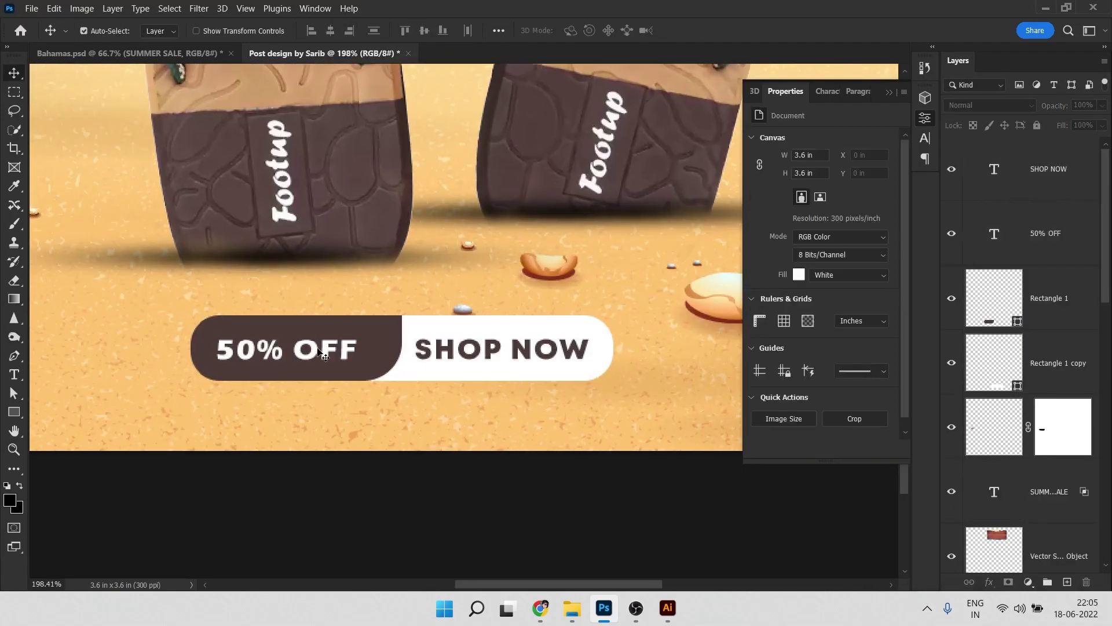
Narrow the brown pill around 50% OFF and shift the SHOP NOW text and white pill left to close the gap.
{"action": "left_click", "coordinate": [324, 362]}
{"action": "key", "text": "ctrl+t"}
{"action": "left_click_drag", "start_coordinate": [402, 348], "coordinate": [381, 348]}
{"action": "key", "text": "Return"}
{"action": "left_click_drag", "start_coordinate": [504, 353], "coordinate": [491, 353]}
{"action": "left_click_drag", "start_coordinate": [454, 349], "coordinate": [437, 348]}
{"action": "left_click", "coordinate": [551, 350]}
{"action": "scroll", "coordinate": [514, 356], "scroll_direction": "down", "scroll_amount": 6}
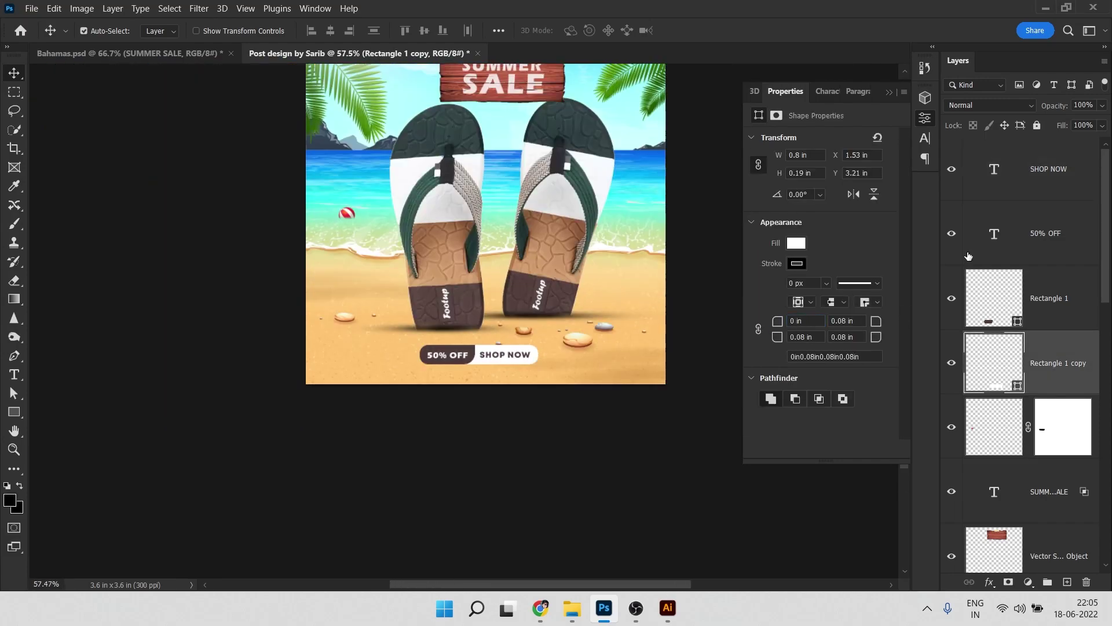
Select both texts and both pills of the 50% OFF / SHOP NOW badge and nudge them right to the horizontal center.
{"action": "left_click", "coordinate": [1049, 169], "text": "shift"}
{"action": "key", "text": "shift+Right"}
{"action": "key", "text": "shift+Right"}
{"action": "key", "text": "shift+Right"}
{"action": "left_click", "coordinate": [577, 485]}
Outline the small stone in the sand just below the right slipper and replace it with clean sand.
{"action": "scroll", "coordinate": [471, 401], "scroll_direction": "up", "scroll_amount": 3}
{"action": "key", "text": "j"}
{"action": "left_click_drag", "start_coordinate": [264, 350], "coordinate": [260, 398]}
{"action": "mouse_move", "coordinate": [312, 365]}
{"action": "left_mouse_down"}
{"action": "mouse_move", "coordinate": [543, 451]}
{"action": "mouse_move", "coordinate": [317, 392]}
{"action": "left_mouse_up"}
Relocate the large stone up beside the right slipper with the Content-Aware Move tool and deselect it.
{"action": "right_click", "coordinate": [9, 203]}
{"action": "left_click", "coordinate": [69, 247]}
{"action": "scroll", "coordinate": [510, 358], "scroll_direction": "up", "scroll_amount": 8}
{"action": "left_click_drag", "start_coordinate": [417, 425], "coordinate": [537, 206]}
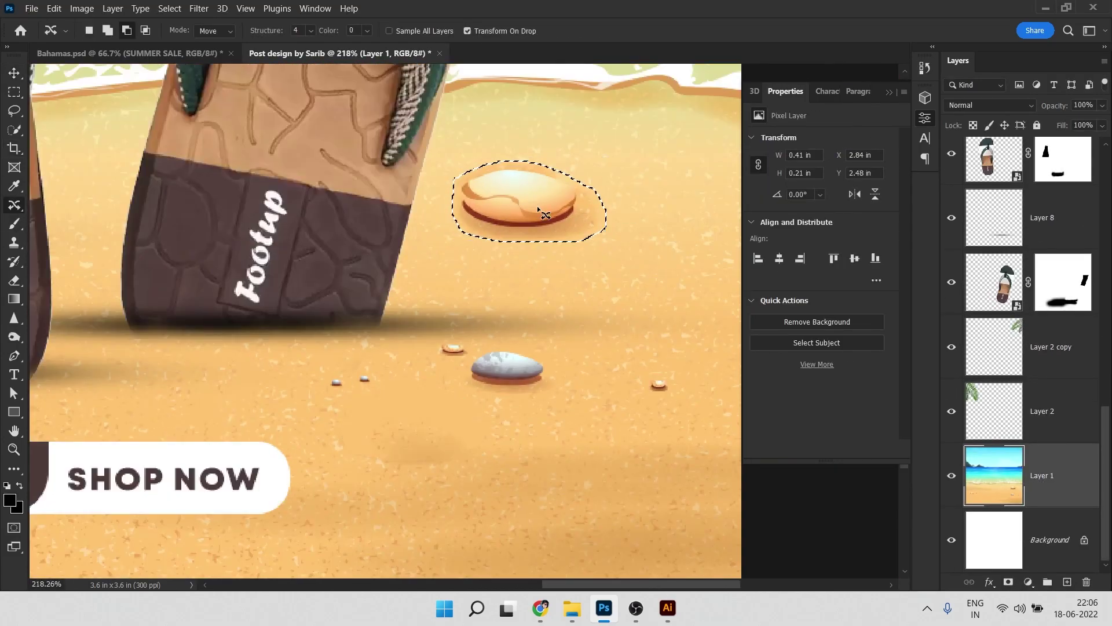
{"action": "key", "text": "ctrl+d"}
{"action": "scroll", "coordinate": [553, 387], "scroll_direction": "down", "scroll_amount": 8}
{"action": "scroll", "coordinate": [554, 400], "scroll_direction": "down", "scroll_amount": 10}
Collapse the layer properties, select all parts of the 50% OFF / SHOP NOW badge and nudge it slightly down.
{"action": "key", "text": "v"}
{"action": "scroll", "coordinate": [457, 427], "scroll_direction": "up", "scroll_amount": 5}
{"action": "left_click_drag", "start_coordinate": [595, 328], "coordinate": [621, 334]}
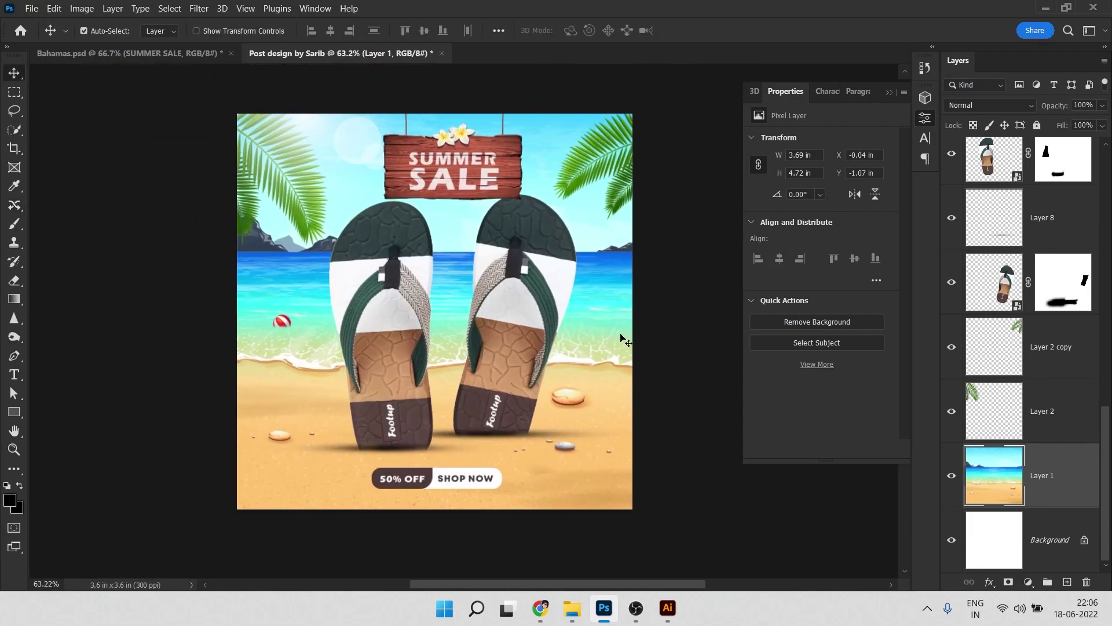
{"action": "left_click", "coordinate": [889, 92]}
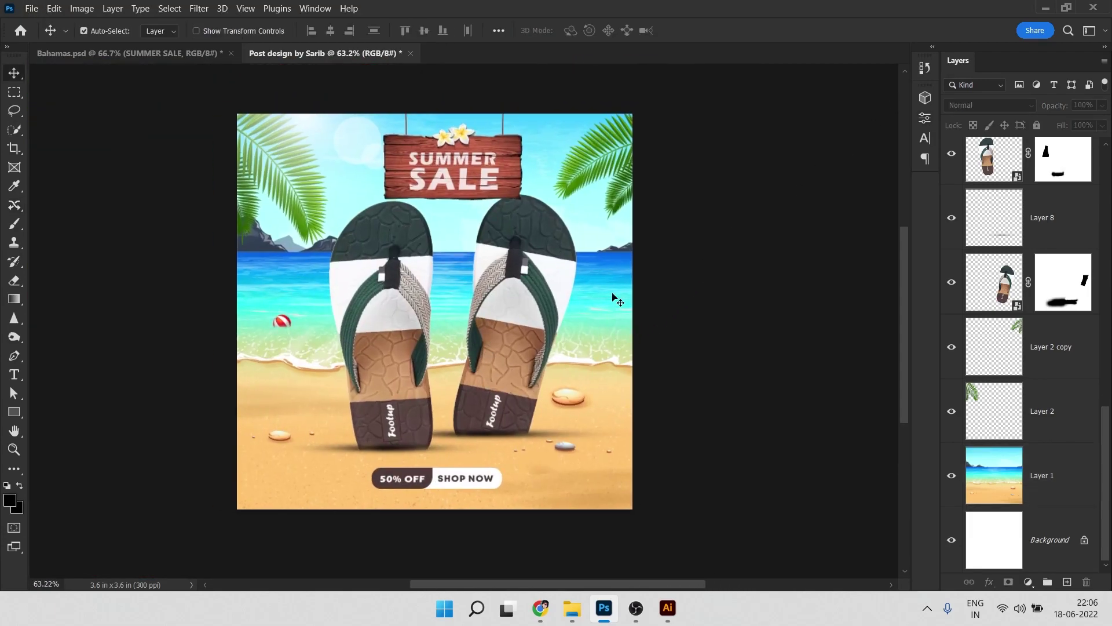
{"action": "left_click_drag", "start_coordinate": [154, 475], "coordinate": [504, 491]}
{"action": "key", "text": "shift+Down"}
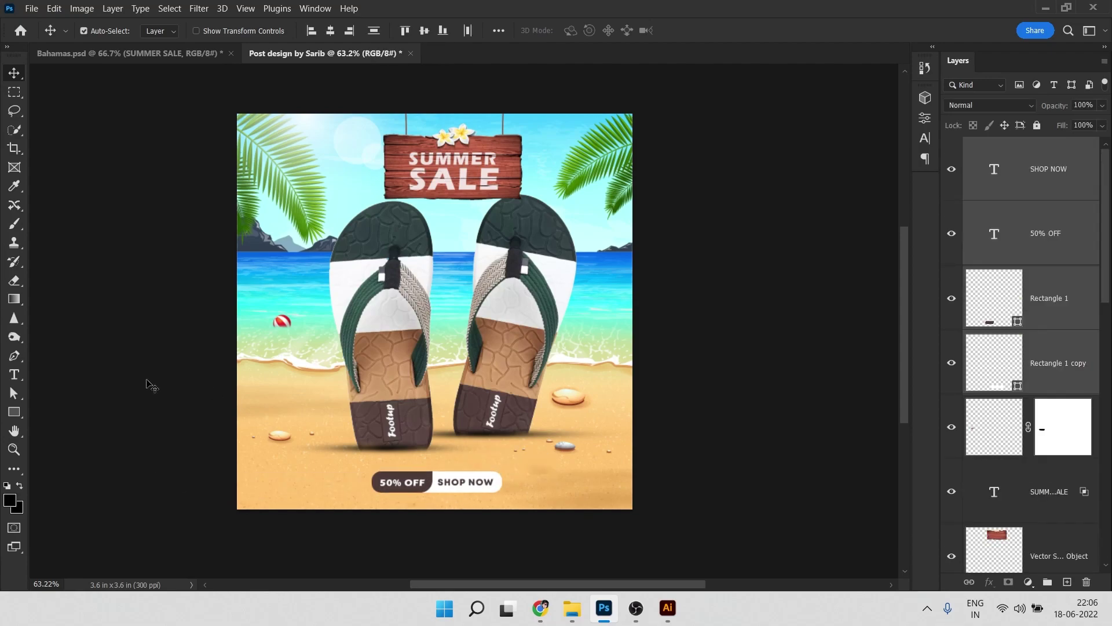
Select both slippers with their shadows, leaving the badge out, and nudge them down closer to it.
{"action": "left_click_drag", "start_coordinate": [148, 383], "coordinate": [544, 447]}
{"action": "left_click", "coordinate": [582, 475], "text": "shift"}
{"action": "key", "text": "shift+Down"}
{"action": "key", "text": "shift+Down"}
{"action": "key", "text": "shift+Down"}
{"action": "key", "text": "shift+Down"}
{"action": "key", "text": "shift+Down"}
{"action": "key", "text": "shift+Down"}
{"action": "key", "text": "shift+Down"}
{"action": "key", "text": "shift+Down"}
{"action": "key", "text": "shift+Up"}
{"action": "key", "text": "shift+Up"}
{"action": "key", "text": "shift+Up"}
{"action": "key", "text": "shift+Up"}
Narrow the shadow under the right slipper.
{"action": "left_click", "coordinate": [651, 437]}
{"action": "scroll", "coordinate": [503, 459], "scroll_direction": "up", "scroll_amount": 5}
{"action": "left_click", "coordinate": [505, 441]}
{"action": "key", "text": "ctrl+t"}
{"action": "left_click_drag", "start_coordinate": [814, 436], "coordinate": [718, 442]}
{"action": "key", "text": "Return"}
Adjust the width and placement of the shadow under the left slipper.
{"action": "scroll", "coordinate": [1089, 109], "scroll_direction": "down", "scroll_amount": 5}
{"action": "scroll", "coordinate": [1091, 108], "scroll_direction": "up", "scroll_amount": 5}
{"action": "scroll", "coordinate": [707, 361], "scroll_direction": "down", "scroll_amount": 4}
{"action": "left_click", "coordinate": [346, 434]}
{"action": "key", "text": "ctrl+t"}
{"action": "left_click_drag", "start_coordinate": [631, 431], "coordinate": [585, 431]}
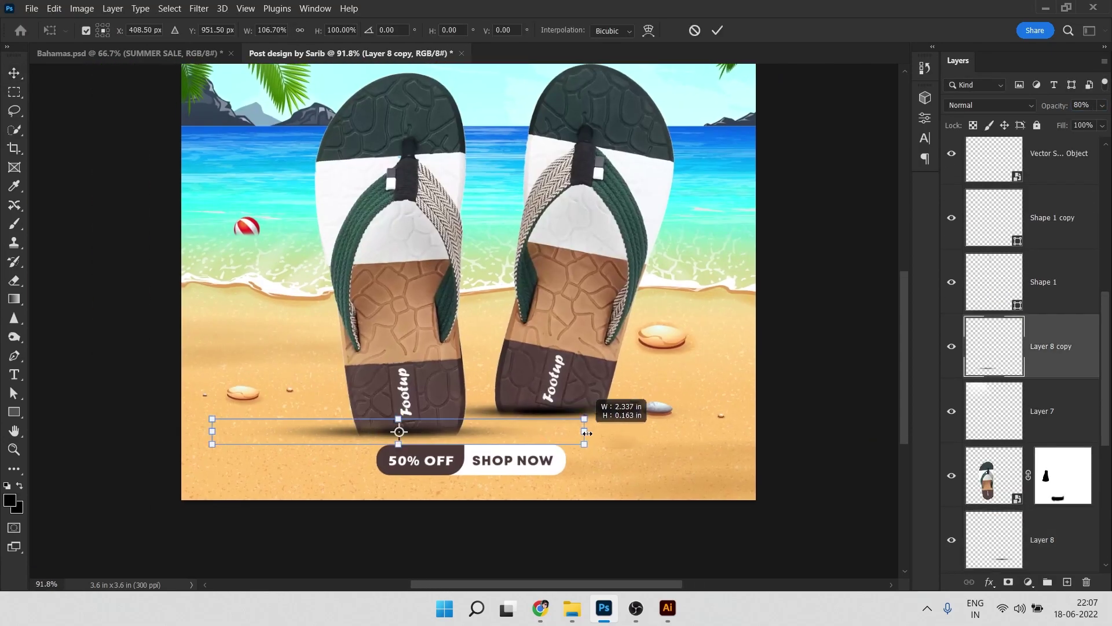
{"action": "key", "text": "Return"}
{"action": "left_click_drag", "start_coordinate": [516, 382], "coordinate": [476, 401]}
{"action": "key", "text": "ctrl+t"}
{"action": "left_click_drag", "start_coordinate": [503, 462], "coordinate": [439, 440]}
{"action": "key", "text": "Return"}
Stretch the left slipper's shadow further right and shift it about 0.05 in to the left.
{"action": "left_click", "coordinate": [1089, 85]}
{"action": "left_click", "coordinate": [1106, 84]}
{"action": "left_click", "coordinate": [331, 455], "text": "ctrl"}
{"action": "scroll", "coordinate": [1084, 105], "scroll_direction": "down", "scroll_amount": 5}
{"action": "scroll", "coordinate": [1084, 105], "scroll_direction": "up", "scroll_amount": 5}
{"action": "scroll", "coordinate": [403, 429], "scroll_direction": "up", "scroll_amount": 5}
{"action": "key", "text": "ctrl+t"}
{"action": "left_click_drag", "start_coordinate": [617, 464], "coordinate": [682, 463]}
{"action": "key", "text": "Return"}
{"action": "left_click_drag", "start_coordinate": [570, 421], "coordinate": [552, 421]}
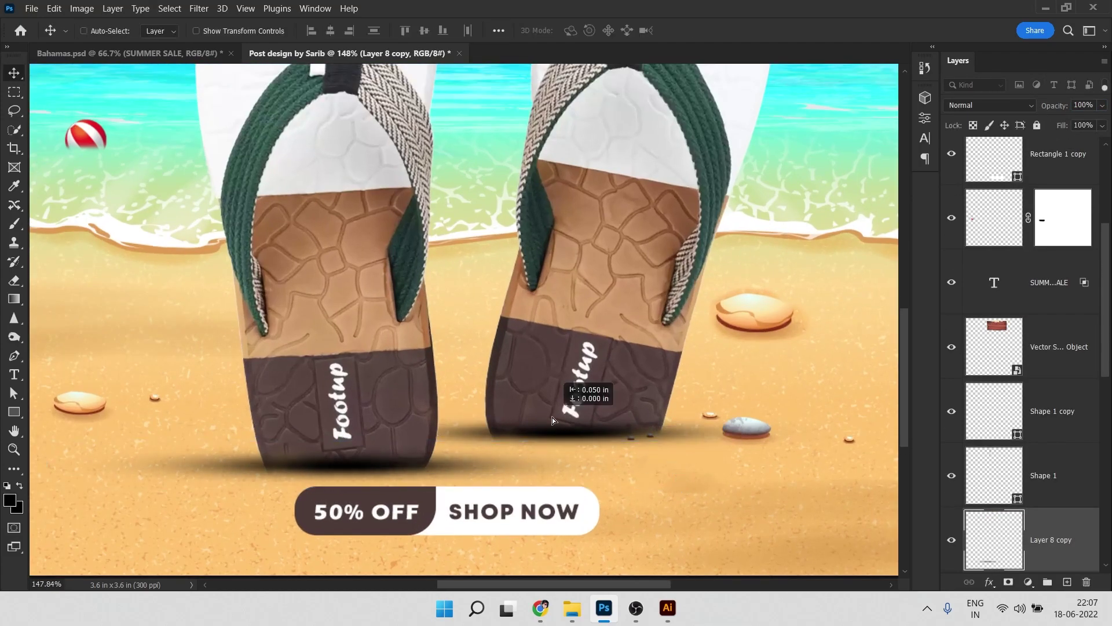
{"action": "scroll", "coordinate": [349, 460], "scroll_direction": "down", "scroll_amount": 5}
{"action": "scroll", "coordinate": [521, 417], "scroll_direction": "down", "scroll_amount": 5}
{"action": "left_click", "coordinate": [415, 372], "text": "ctrl+shift"}
{"action": "key", "text": "ctrl+t"}
{"action": "key", "text": "Escape"}
Tilt the left slipper so its top leans outward and move it down into the sand.
{"action": "scroll", "coordinate": [374, 369], "scroll_direction": "up", "scroll_amount": 3}
{"action": "left_click", "coordinate": [431, 303], "text": "ctrl"}
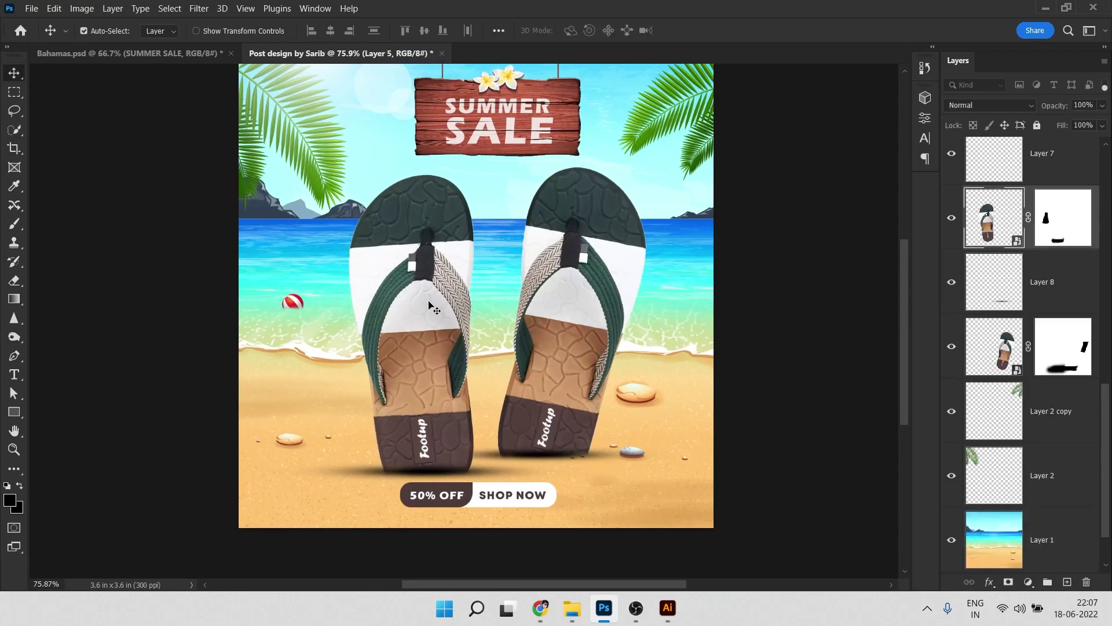
{"action": "key", "text": "ctrl+t"}
{"action": "key", "text": "Return"}
{"action": "scroll", "coordinate": [437, 358], "scroll_direction": "up", "scroll_amount": 2}
{"action": "mouse_move", "coordinate": [539, 341]}
{"action": "left_mouse_down"}
{"action": "mouse_move", "coordinate": [521, 345]}
{"action": "mouse_move", "coordinate": [521, 370]}
{"action": "left_mouse_up"}
Paint black on the left slipper's mask with a soft 65 px brush to hide the heel below its shadow.
{"action": "scroll", "coordinate": [419, 529], "scroll_direction": "up", "scroll_amount": 3}
{"action": "left_click", "coordinate": [1063, 217]}
{"action": "key", "text": "b"}
{"action": "right_click", "coordinate": [359, 524], "text": "alt"}
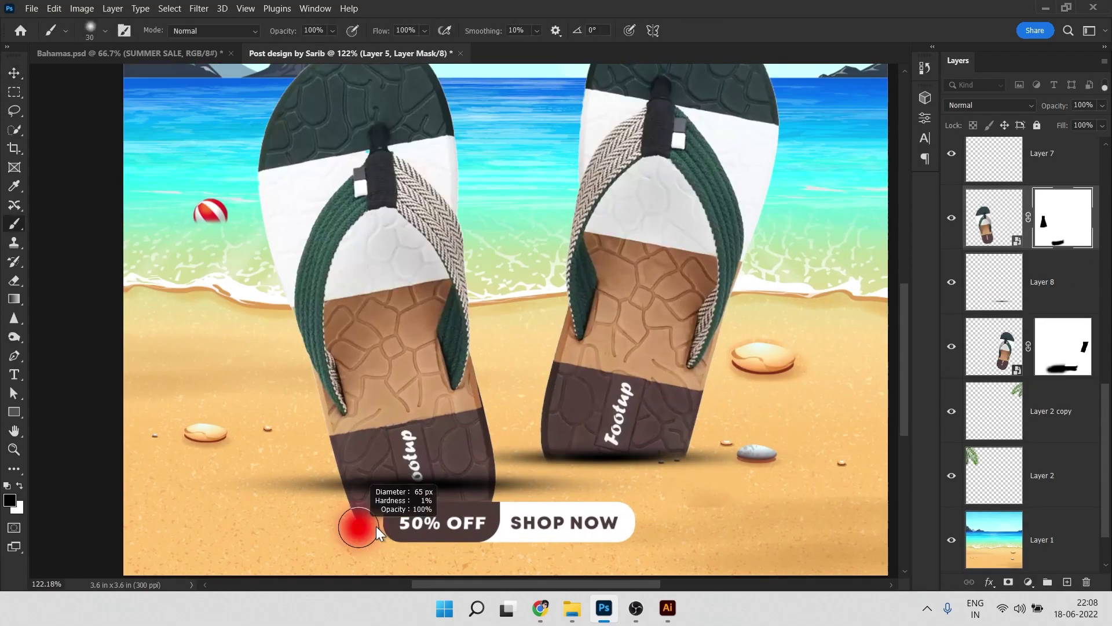
{"action": "mouse_move", "coordinate": [360, 524]}
{"action": "left_mouse_down"}
{"action": "mouse_move", "coordinate": [503, 509]}
{"action": "mouse_move", "coordinate": [371, 514]}
{"action": "left_mouse_up"}
{"action": "left_click_drag", "start_coordinate": [531, 477], "coordinate": [389, 478]}
Move the right slipper down and brush its layer mask to hide the heel below the shadow line.
{"action": "key", "text": "v"}
{"action": "left_click", "coordinate": [484, 347], "text": "ctrl"}
{"action": "left_click_drag", "start_coordinate": [539, 269], "coordinate": [531, 313]}
{"action": "left_click", "coordinate": [1049, 326]}
{"action": "key", "text": "b"}
{"action": "left_click_drag", "start_coordinate": [387, 497], "coordinate": [358, 487]}
Rotate the left slipper more upright and fine-tune its height.
{"action": "key", "text": "v"}
{"action": "scroll", "coordinate": [358, 487], "scroll_direction": "down", "scroll_amount": 6}
{"action": "left_click", "coordinate": [405, 352], "text": "ctrl"}
{"action": "key", "text": "ctrl+t"}
{"action": "left_click_drag", "start_coordinate": [533, 284], "coordinate": [561, 320]}
{"action": "key", "text": "Return"}
{"action": "scroll", "coordinate": [404, 453], "scroll_direction": "up", "scroll_amount": 5}
{"action": "left_click_drag", "start_coordinate": [482, 422], "coordinate": [482, 410]}
Brush across the base of the straightened left slipper on its mask, cutting the heel off at the shadow line.
{"action": "left_click", "coordinate": [504, 473], "text": "ctrl"}
{"action": "mouse_move", "coordinate": [504, 473]}
{"action": "left_mouse_down"}
{"action": "mouse_move", "coordinate": [503, 462]}
{"action": "mouse_move", "coordinate": [422, 482]}
{"action": "mouse_move", "coordinate": [370, 480]}
{"action": "left_mouse_up"}
{"action": "left_click", "coordinate": [1078, 309]}
{"action": "key", "text": "b"}
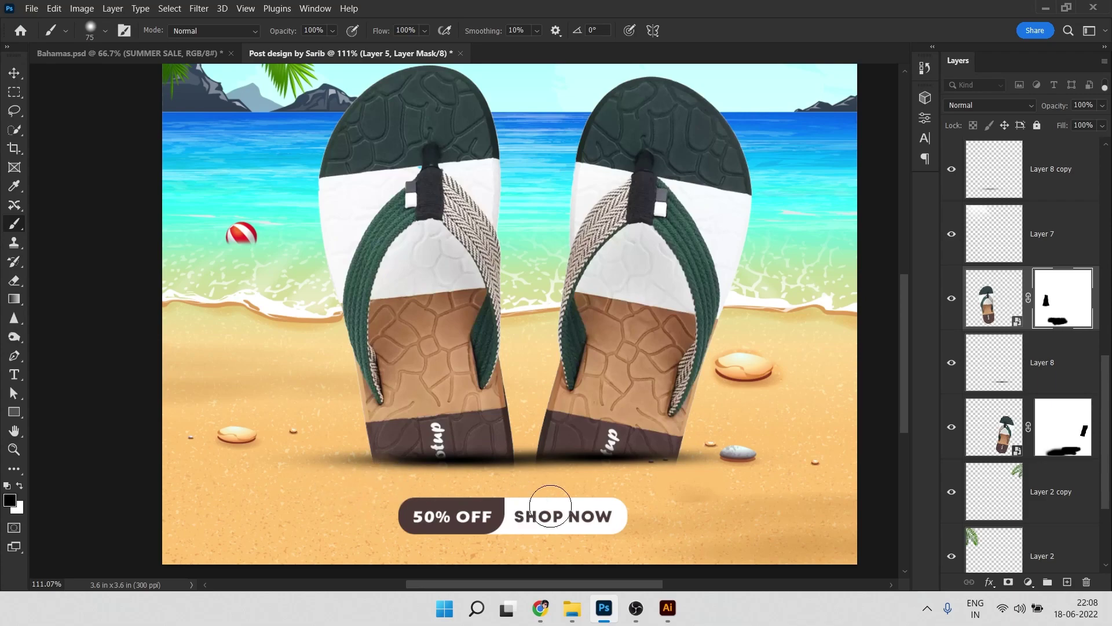
Move the left slipper together with its shadow down so it stands slightly lower than the right slipper.
{"action": "key", "text": "v"}
{"action": "scroll", "coordinate": [526, 477], "scroll_direction": "down", "scroll_amount": 3}
{"action": "left_click", "coordinate": [525, 465], "text": "ctrl+shift"}
{"action": "left_click_drag", "start_coordinate": [561, 371], "coordinate": [565, 387]}
{"action": "scroll", "coordinate": [382, 437], "scroll_direction": "down", "scroll_amount": 3}
Select both slippers and their shadows, move them together slightly up and left, and deselect them.
{"action": "left_click_drag", "start_coordinate": [383, 437], "coordinate": [329, 454]}
{"action": "left_click", "coordinate": [1043, 371], "text": "ctrl"}
{"action": "left_click", "coordinate": [1043, 428], "text": "ctrl"}
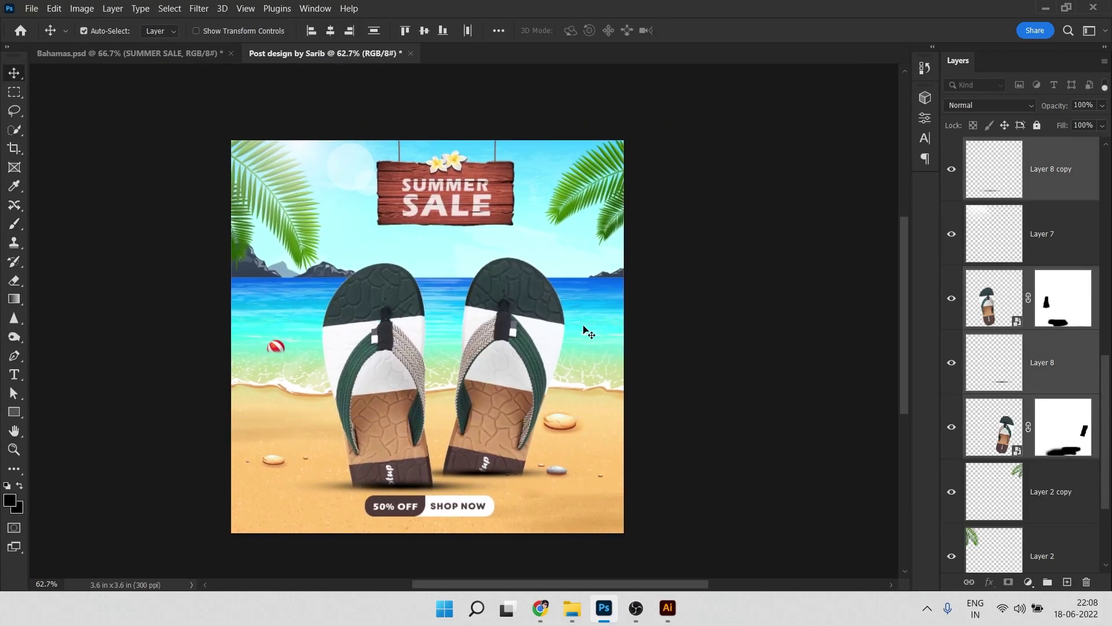
{"action": "left_click_drag", "start_coordinate": [585, 330], "coordinate": [582, 320]}
{"action": "key", "text": "ctrl+z"}
{"action": "left_click_drag", "start_coordinate": [609, 374], "coordinate": [653, 322]}
{"action": "left_click", "coordinate": [619, 333], "text": "ctrl"}
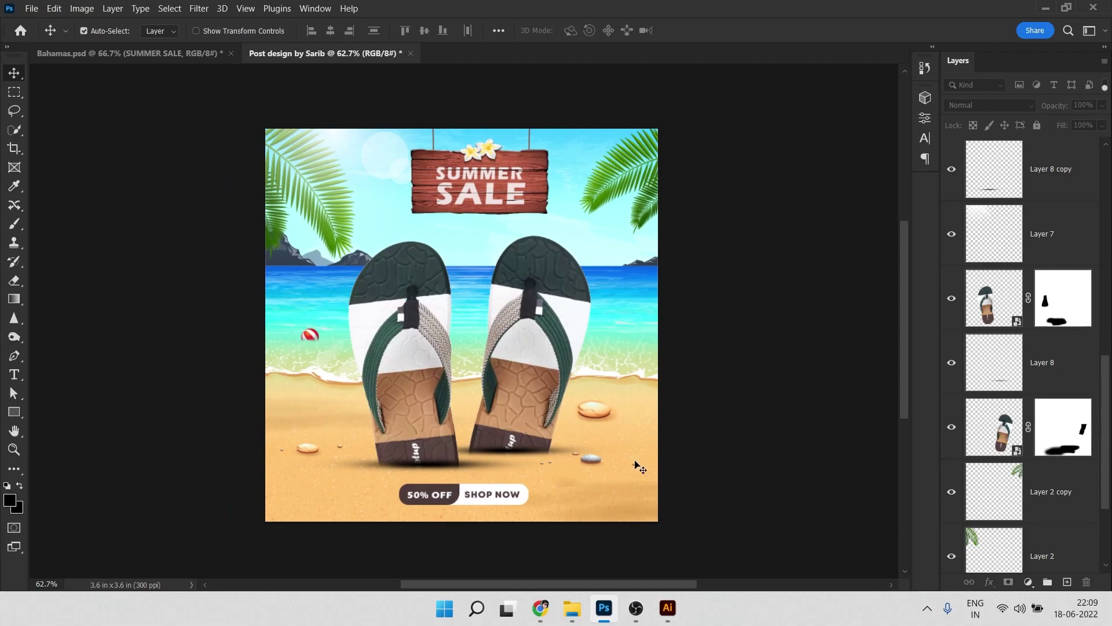
Copy the half coconut with green leaves from Bahamas.psd into the lower-left corner of the Post design document.
{"action": "mouse_move", "coordinate": [572, 608]}
{"action": "left_click", "coordinate": [502, 552]}
{"action": "left_click", "coordinate": [604, 608]}
{"action": "left_click", "coordinate": [129, 53]}
{"action": "left_click", "coordinate": [289, 454]}
{"action": "left_click_drag", "start_coordinate": [1074, 500], "coordinate": [390, 501]}
Copy the brown coconut and its shadow from Bahamas.psd and place them at the lower-right edge of the post design.
{"action": "left_click", "coordinate": [131, 58]}
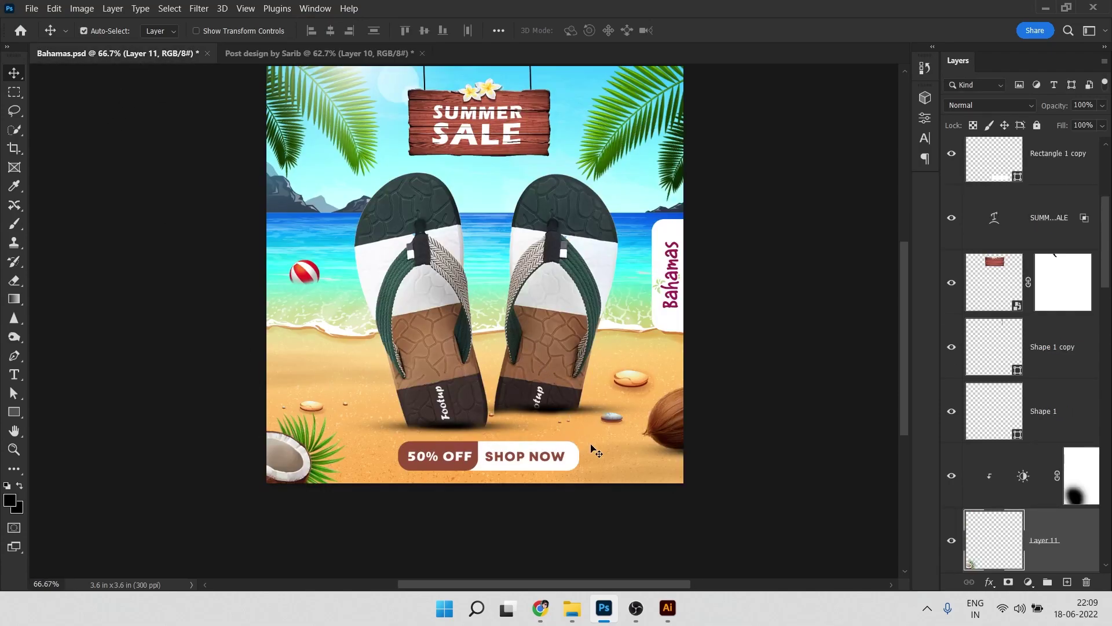
{"action": "left_click_drag", "start_coordinate": [662, 426], "coordinate": [614, 410]}
{"action": "key", "text": "ctrl+z"}
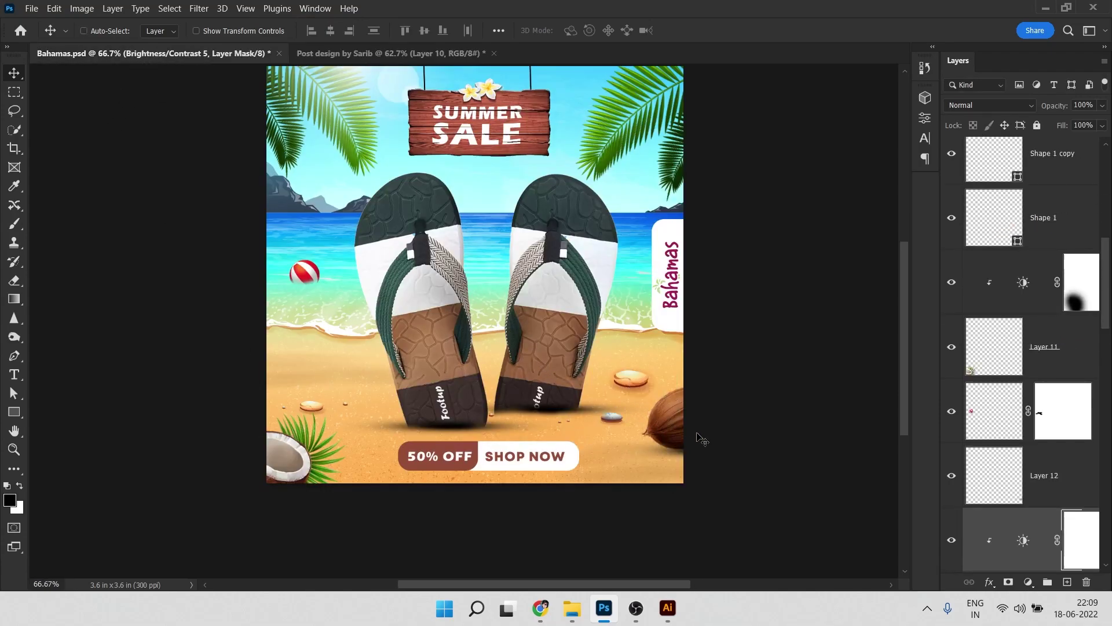
{"action": "scroll", "coordinate": [1001, 471], "scroll_direction": "down", "scroll_amount": 1}
{"action": "scroll", "coordinate": [657, 465], "scroll_direction": "up", "scroll_amount": 6}
{"action": "left_click", "coordinate": [993, 455]}
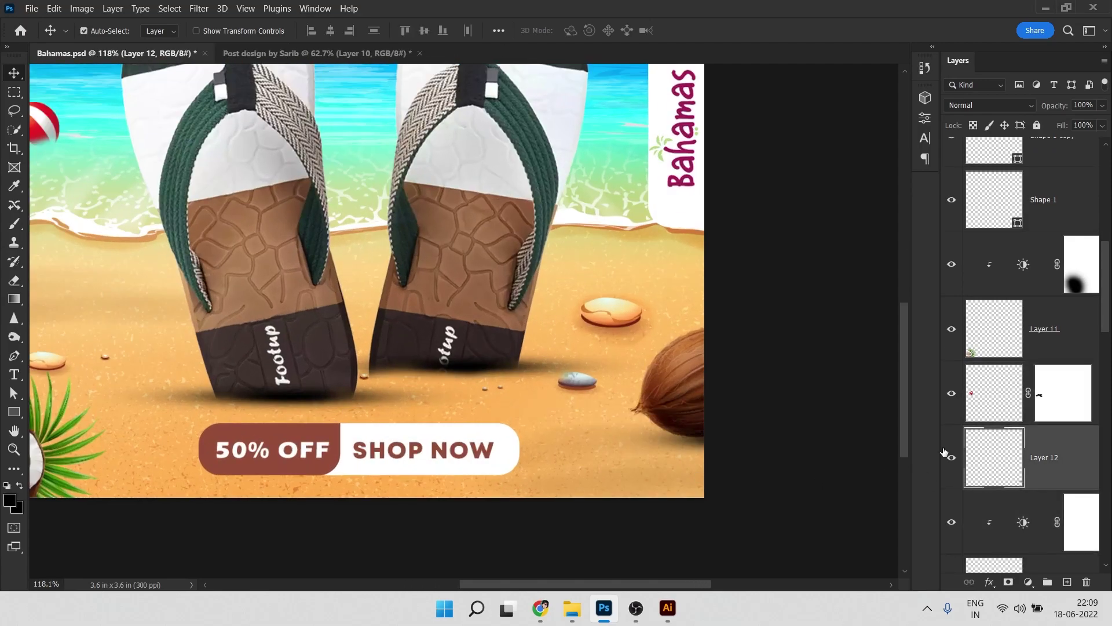
{"action": "scroll", "coordinate": [1001, 404], "scroll_direction": "down", "scroll_amount": 7}
{"action": "left_click", "coordinate": [998, 459]}
{"action": "left_click", "coordinate": [946, 335]}
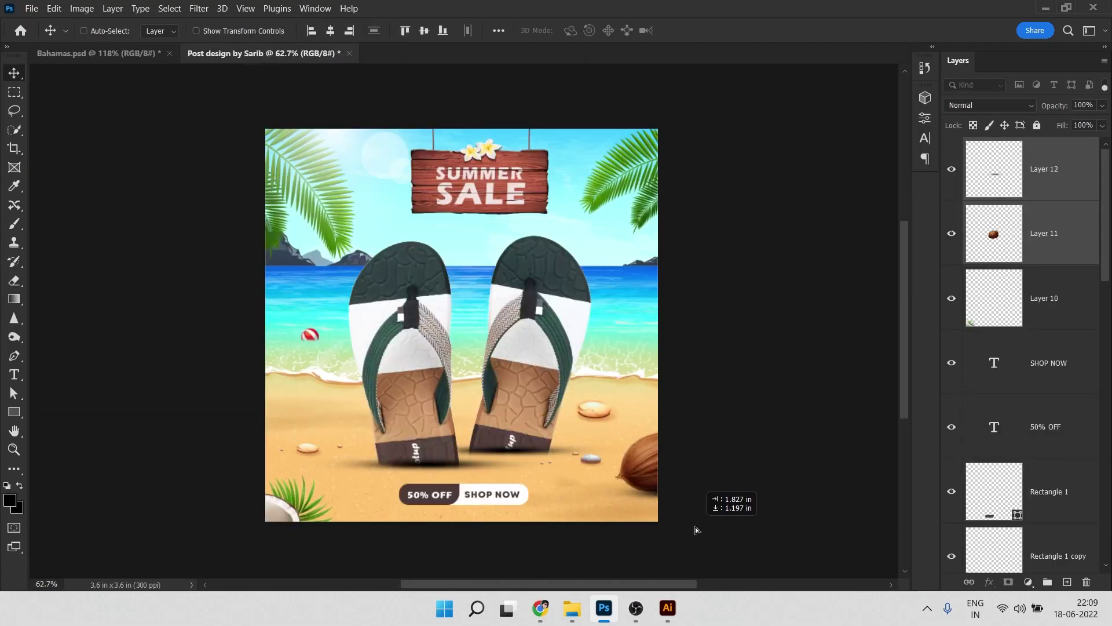
Scale up the whole 50% OFF / SHOP NOW badge and select its brown pill.
{"action": "scroll", "coordinate": [516, 367], "scroll_direction": "up", "scroll_amount": 3}
{"action": "scroll", "coordinate": [471, 417], "scroll_direction": "down", "scroll_amount": 2}
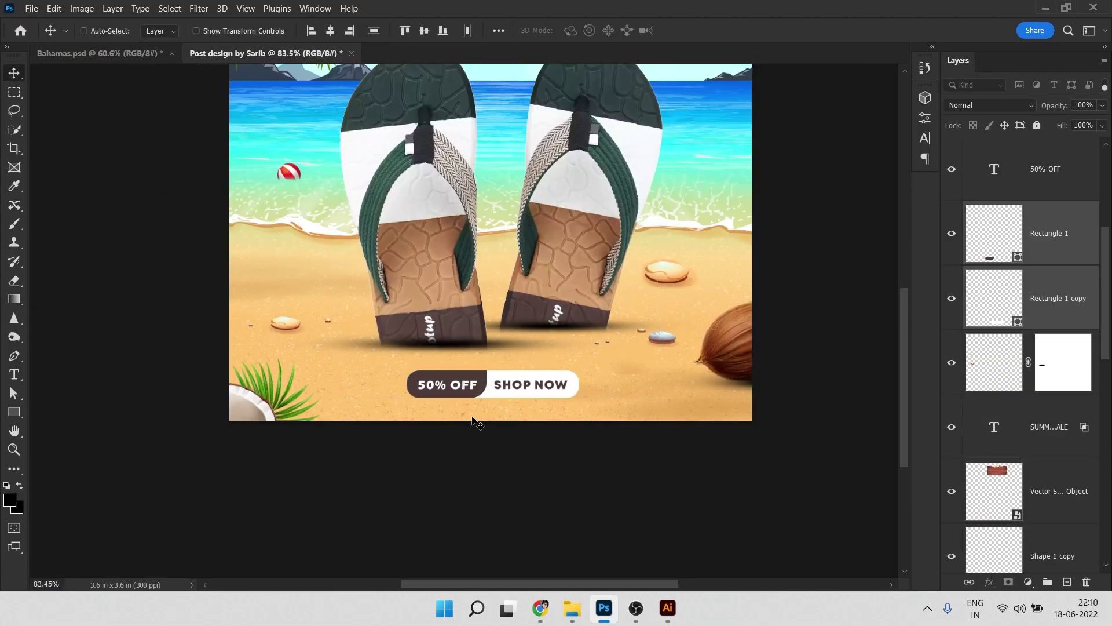
{"action": "scroll", "coordinate": [471, 417], "scroll_direction": "up", "scroll_amount": 3}
{"action": "left_click", "coordinate": [994, 539], "text": "ctrl"}
{"action": "scroll", "coordinate": [441, 348], "scroll_direction": "down", "scroll_amount": 1}
{"action": "key", "text": "ctrl+t"}
{"action": "left_click_drag", "start_coordinate": [524, 463], "coordinate": [538, 470]}
{"action": "key", "text": "Return"}
{"action": "scroll", "coordinate": [695, 432], "scroll_direction": "down", "scroll_amount": 4}
{"action": "left_click", "coordinate": [481, 445]}
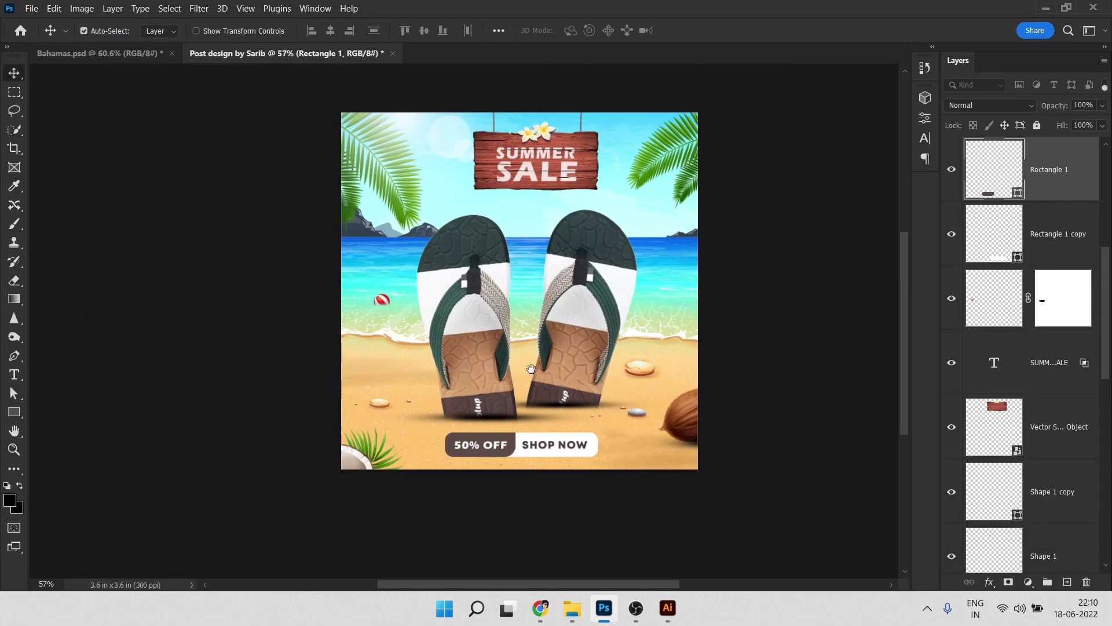
Tilt the left slipper outward again and repaint its layer mask to bring back the full Footup logo on the heel.
{"action": "left_click", "coordinate": [434, 179]}
{"action": "left_click", "coordinate": [476, 319]}
{"action": "scroll", "coordinate": [480, 409], "scroll_direction": "up", "scroll_amount": 4}
{"action": "key", "text": "b"}
{"action": "scroll", "coordinate": [653, 405], "scroll_direction": "down", "scroll_amount": 4}
{"action": "key", "text": "v"}
Shift the palm leaves in the upper-right corner slightly outward and up.
{"action": "left_click_drag", "start_coordinate": [721, 191], "coordinate": [754, 188]}
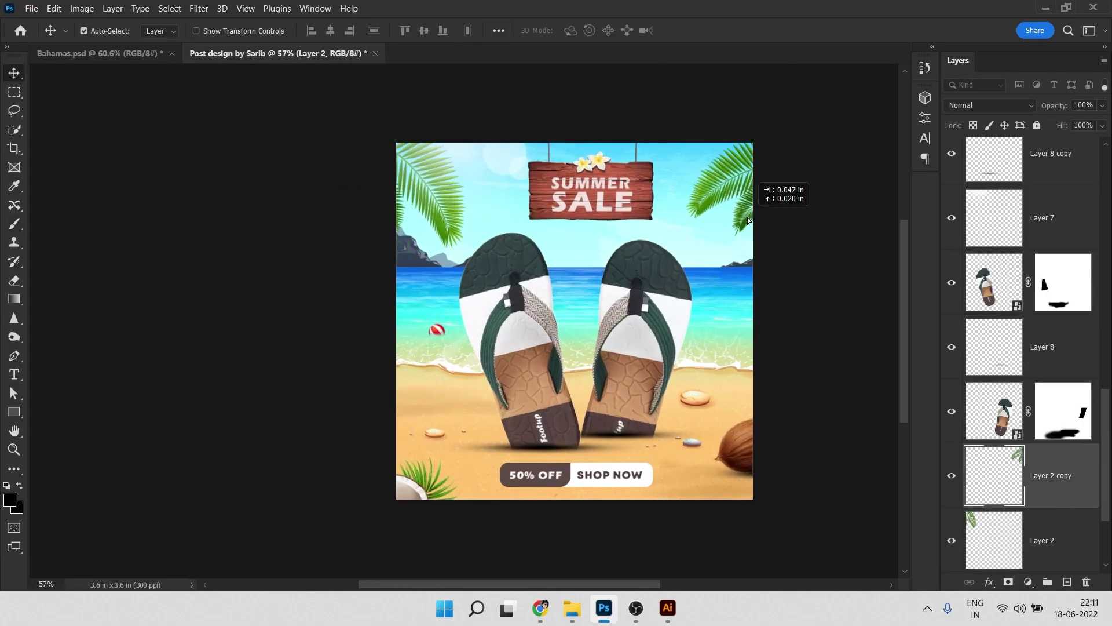
{"action": "scroll", "coordinate": [603, 347], "scroll_direction": "up", "scroll_amount": 1}
{"action": "key", "text": "ctrl+t"}
{"action": "key", "text": "Return"}
{"action": "scroll", "coordinate": [695, 310], "scroll_direction": "down", "scroll_amount": 1}
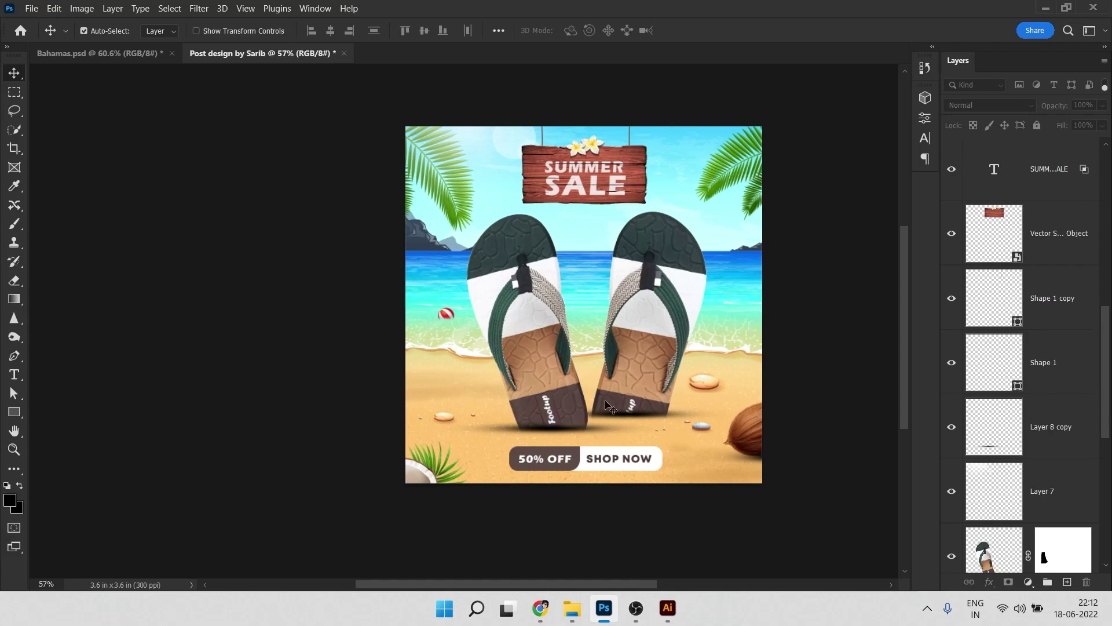
Draw a rectangle of about 0.4 × 0.92 in beside the right slipper near the canvas edge and fill it with white ffffff.
{"action": "scroll", "coordinate": [785, 325], "scroll_direction": "up", "scroll_amount": 3}
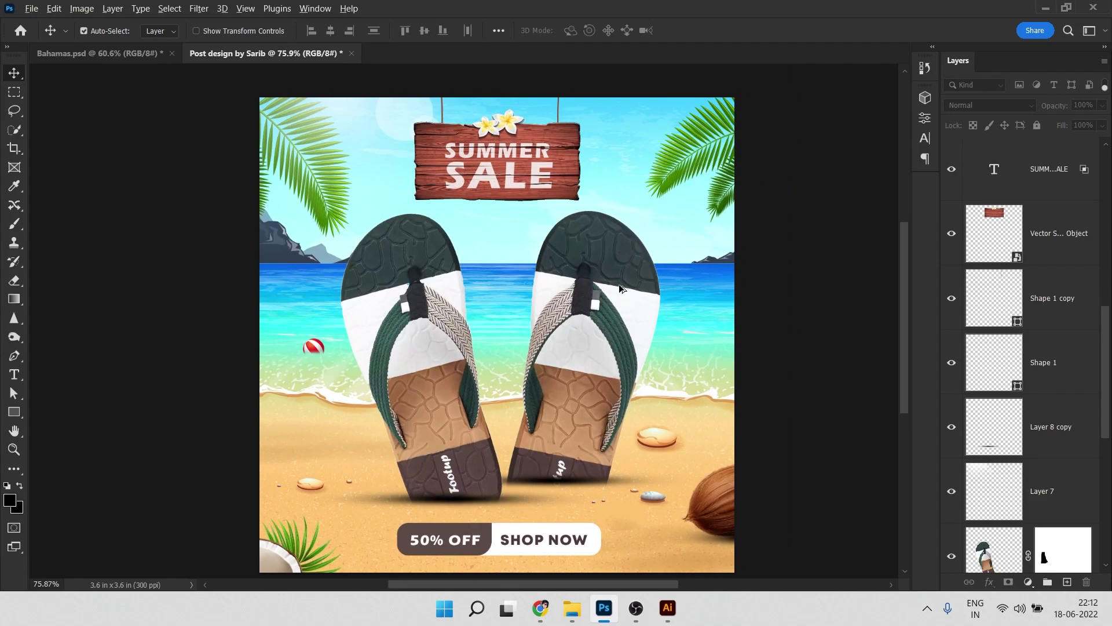
{"action": "scroll", "coordinate": [619, 288], "scroll_direction": "down", "scroll_amount": 3}
{"action": "left_click", "coordinate": [14, 413]}
{"action": "scroll", "coordinate": [585, 242], "scroll_direction": "up", "scroll_amount": 4}
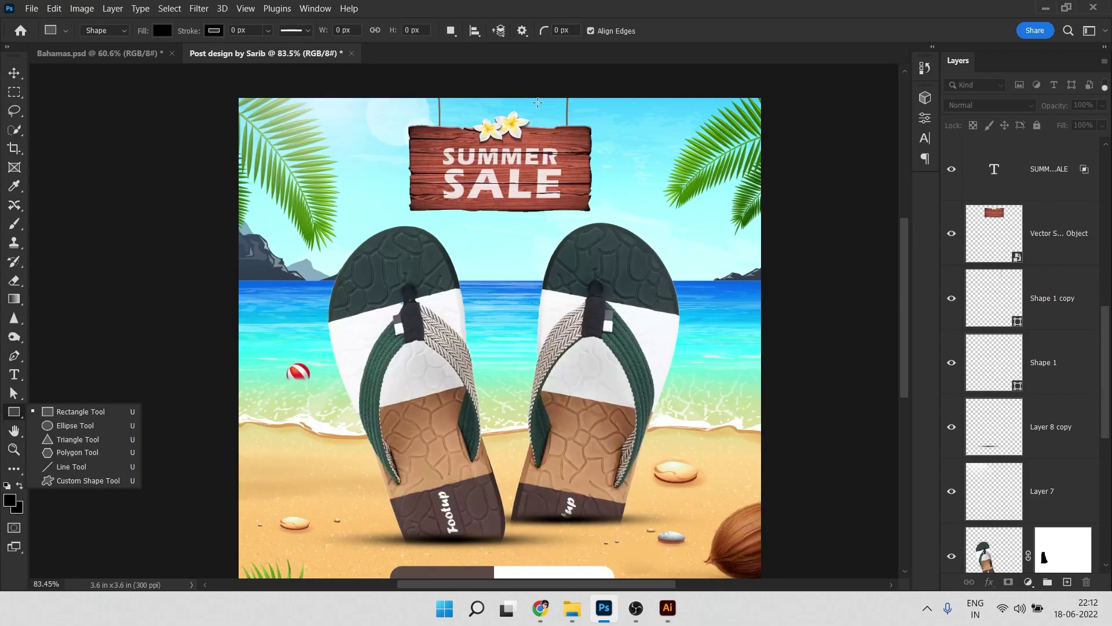
{"action": "left_click", "coordinate": [668, 313]}
{"action": "mouse_move", "coordinate": [708, 288]}
{"action": "left_mouse_down"}
{"action": "mouse_move", "coordinate": [765, 421]}
{"action": "mouse_move", "coordinate": [737, 319]}
{"action": "left_mouse_up"}
{"action": "double_click", "coordinate": [995, 172]}
{"action": "left_click", "coordinate": [717, 268]}
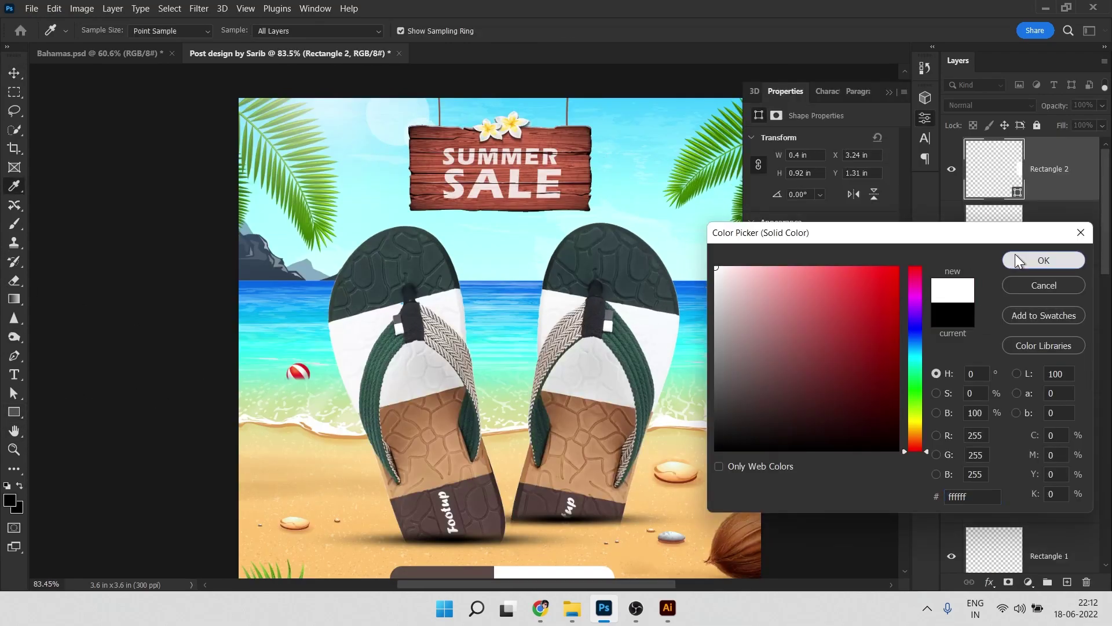
{"action": "left_click", "coordinate": [1018, 259]}
Move the white rectangle slightly outward so that it overhangs the right edge of the canvas.
{"action": "scroll", "coordinate": [718, 336], "scroll_direction": "up", "scroll_amount": 4}
{"action": "key", "text": "v"}
{"action": "left_click_drag", "start_coordinate": [525, 268], "coordinate": [542, 268]}
{"action": "key", "text": "ctrl+t"}
{"action": "key", "text": "Return"}
Copy the vertical Bahamas logo from Bahamas.psd and place it on the white rectangle in the post design.
{"action": "left_click", "coordinate": [98, 53]}
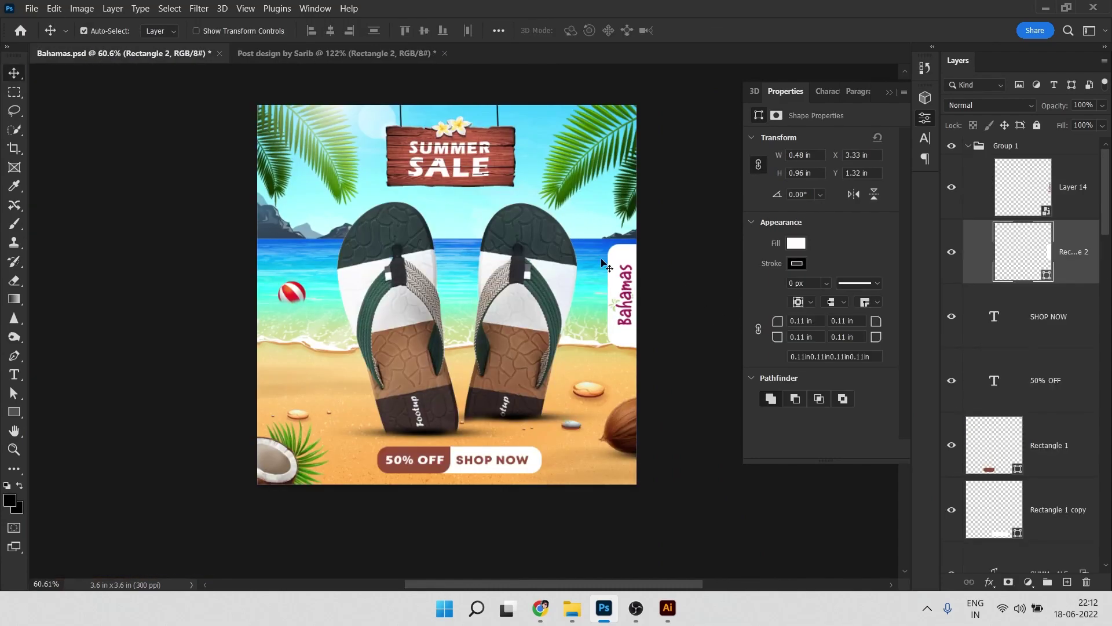
{"action": "left_click_drag", "start_coordinate": [620, 278], "coordinate": [304, 263]}
{"action": "left_click_drag", "start_coordinate": [307, 305], "coordinate": [569, 316]}
Reduce the corner rounding of the white rectangle behind the Bahamas logo and collapse its shape properties.
{"action": "left_click", "coordinate": [573, 346]}
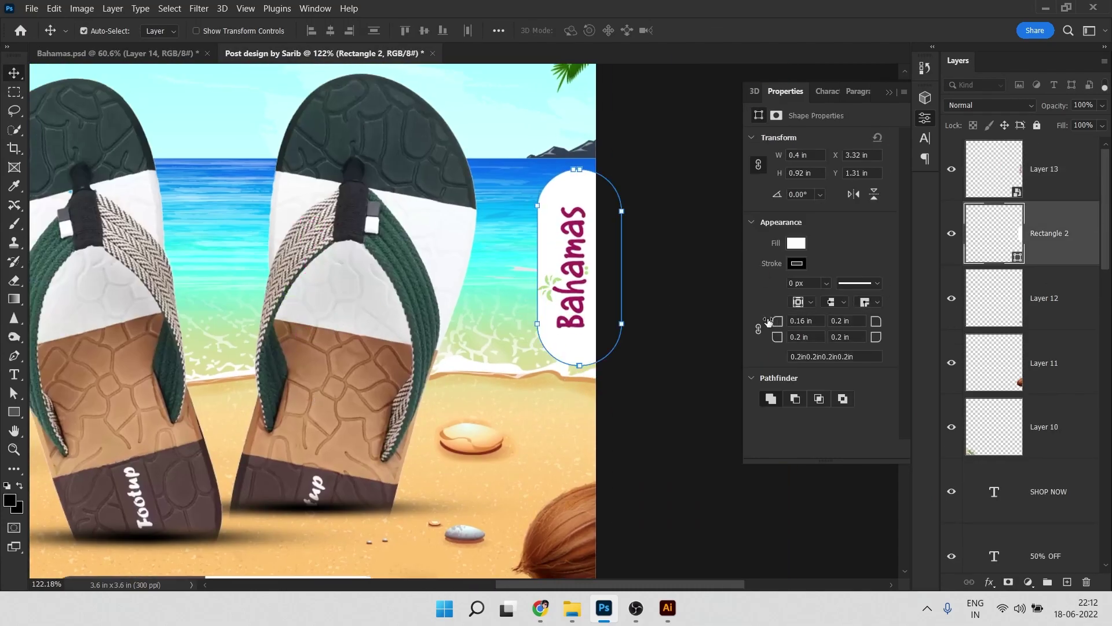
{"action": "left_click_drag", "start_coordinate": [775, 323], "coordinate": [762, 330]}
{"action": "left_click", "coordinate": [634, 371]}
{"action": "scroll", "coordinate": [634, 371], "scroll_direction": "down", "scroll_amount": 9}
{"action": "left_click_drag", "start_coordinate": [627, 308], "coordinate": [617, 300]}
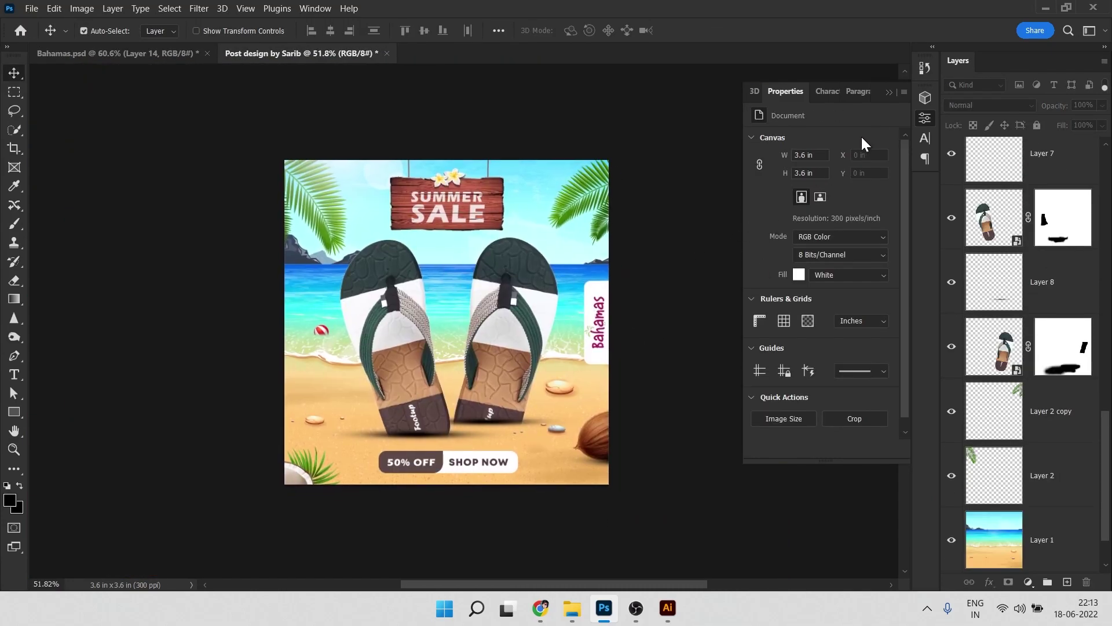
{"action": "left_click", "coordinate": [888, 92]}
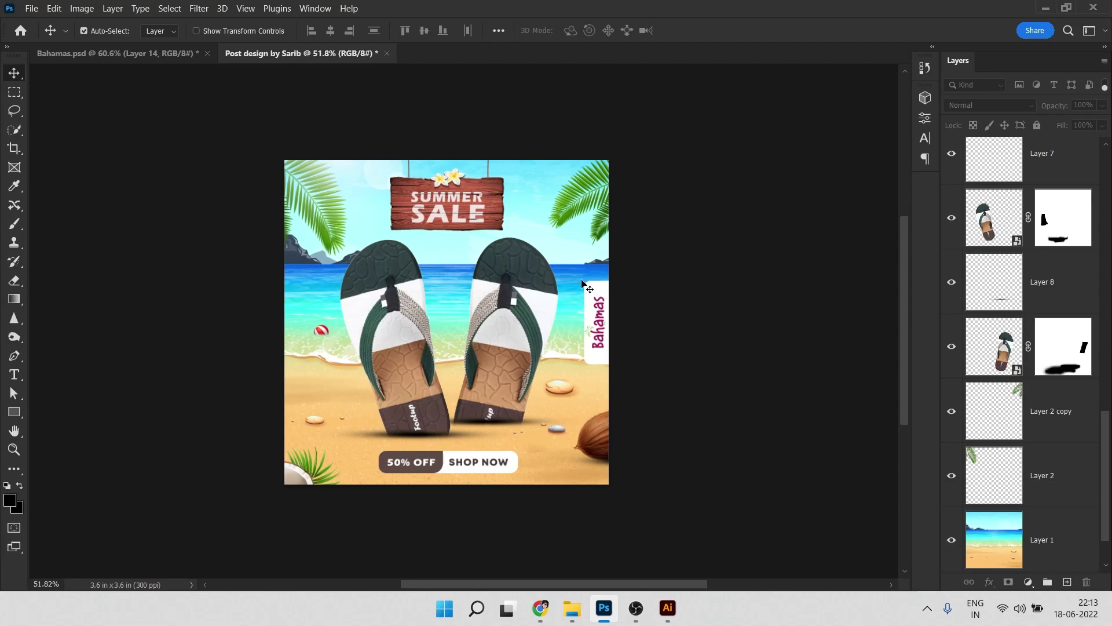
Move the light flare about 0.46 in left and 0.22 in down over the palm leaves in the upper-left corner.
{"action": "scroll", "coordinate": [1055, 382], "scroll_direction": "up", "scroll_amount": 5}
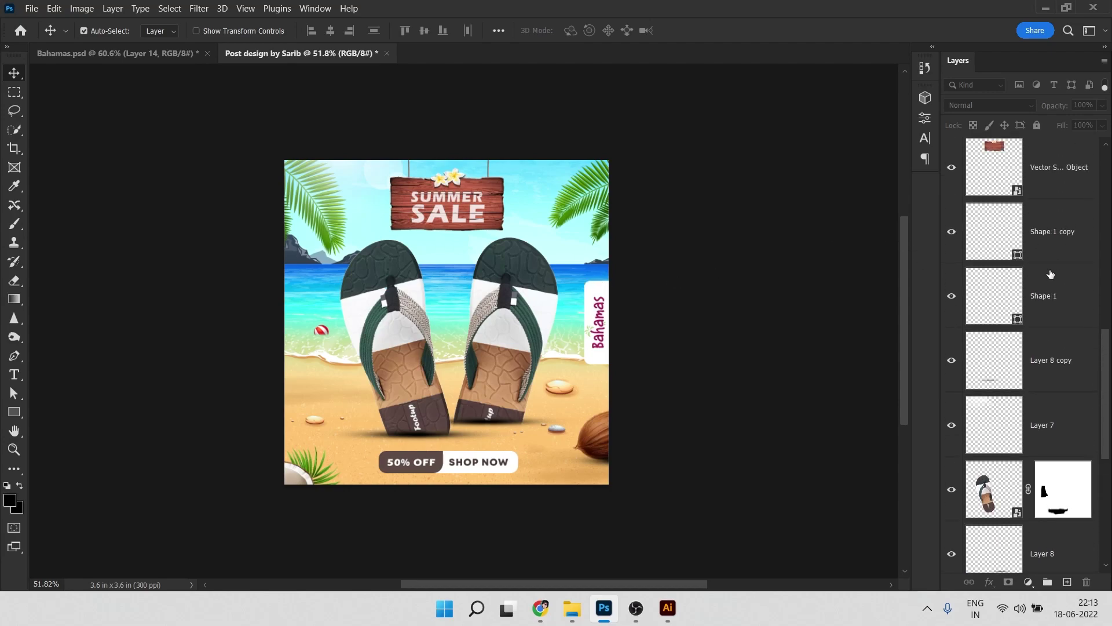
{"action": "scroll", "coordinate": [1050, 272], "scroll_direction": "up", "scroll_amount": 3}
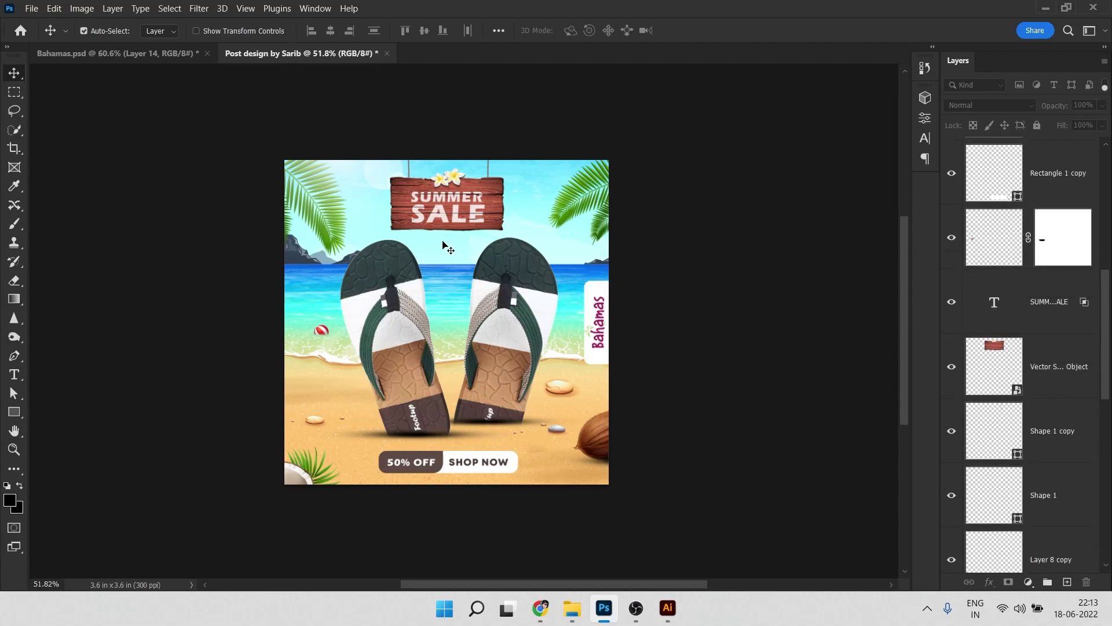
{"action": "scroll", "coordinate": [373, 183], "scroll_direction": "up", "scroll_amount": 5}
{"action": "left_click_drag", "start_coordinate": [375, 181], "coordinate": [312, 205]}
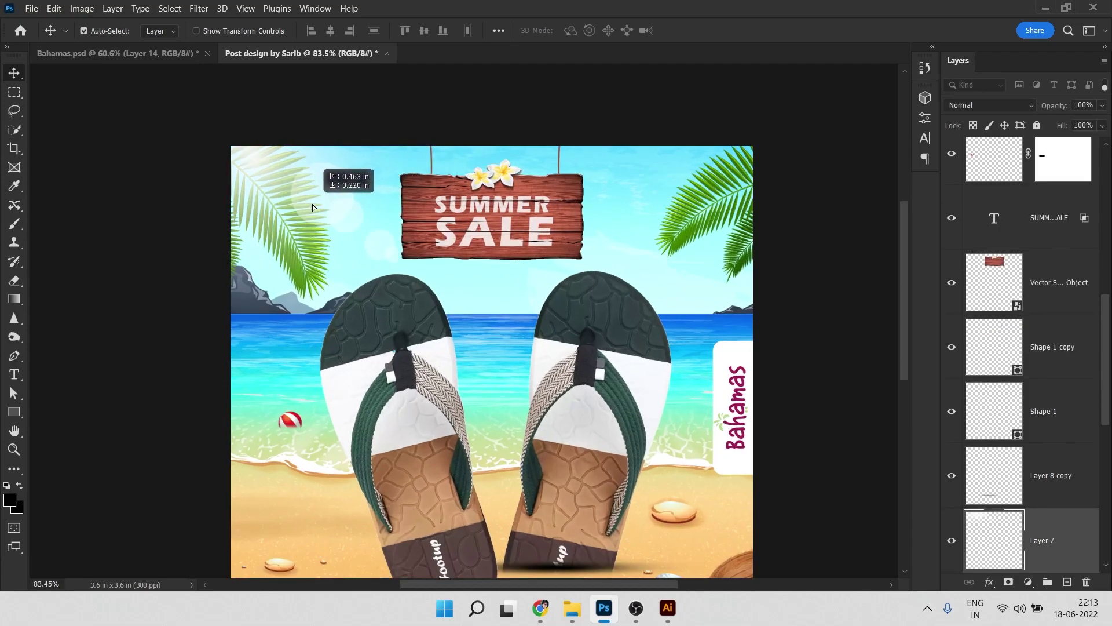
{"action": "scroll", "coordinate": [325, 206], "scroll_direction": "down", "scroll_amount": 2}
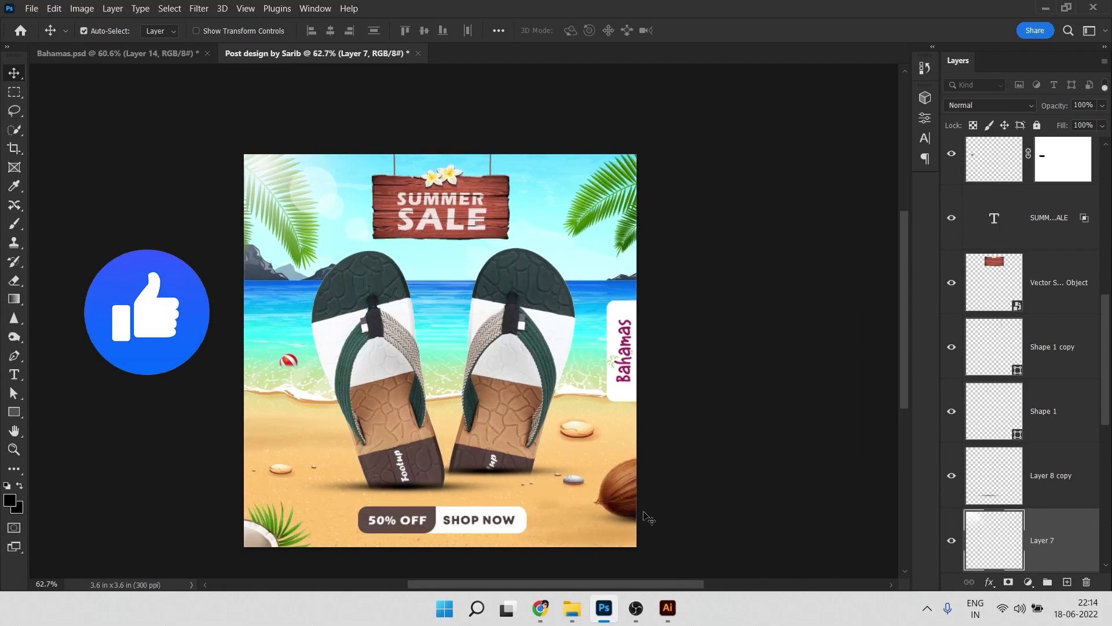
{"action": "scroll", "coordinate": [598, 487], "scroll_direction": "down", "scroll_amount": 2}
Identify the left slipper's layer by toggling its visibility and add a Brightness/Contrast adjustment layer directly above it.
{"action": "scroll", "coordinate": [1037, 261], "scroll_direction": "up", "scroll_amount": 5}
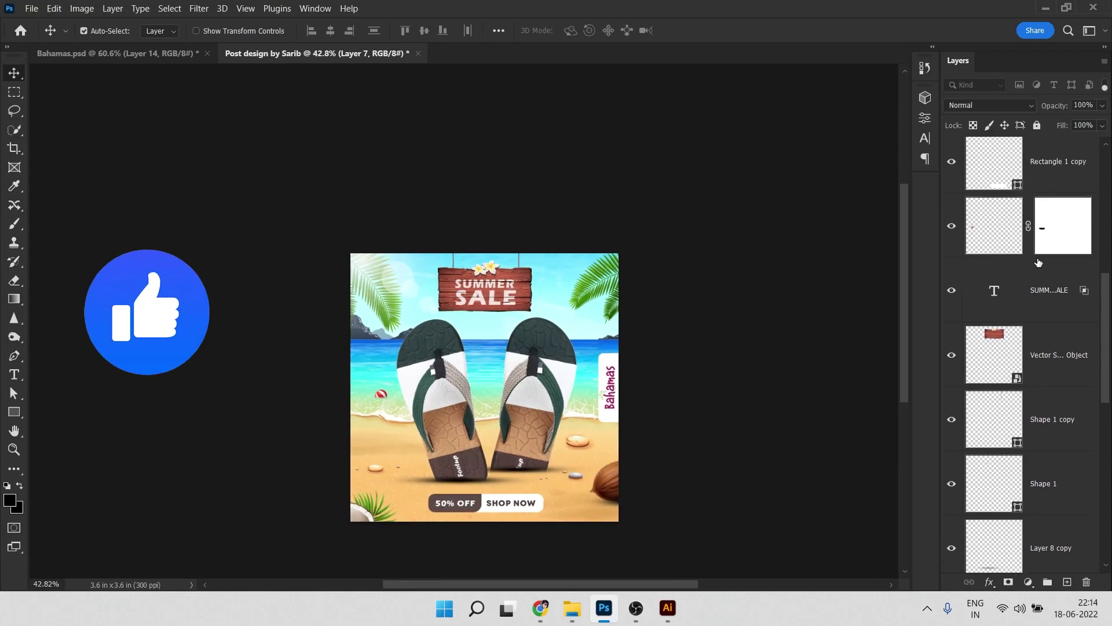
{"action": "scroll", "coordinate": [431, 389], "scroll_direction": "up", "scroll_amount": 2}
{"action": "left_click", "coordinate": [432, 388]}
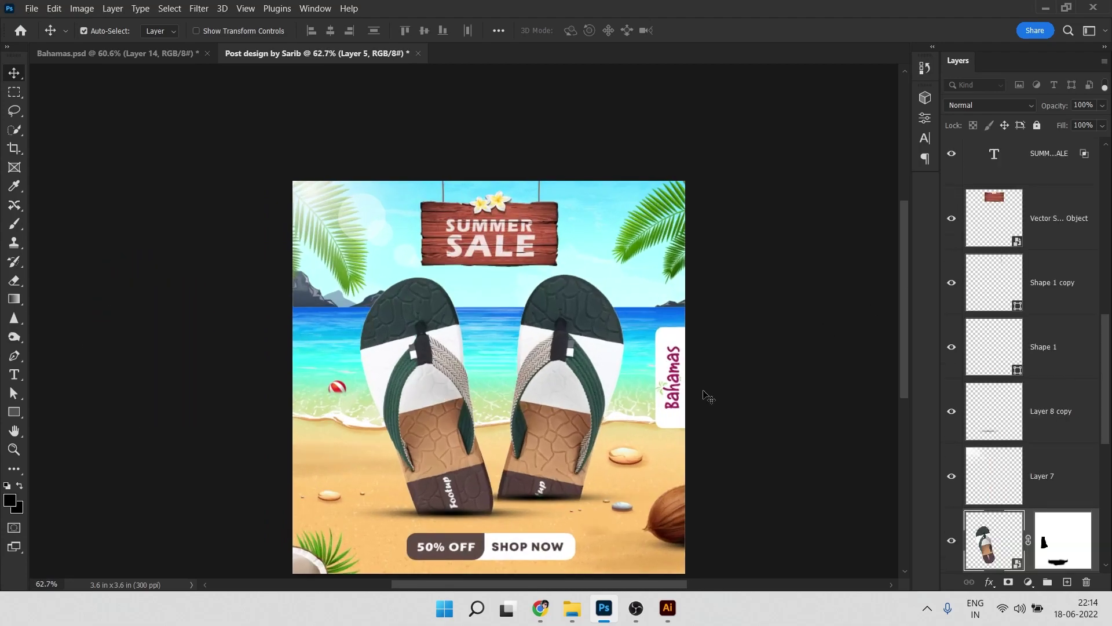
{"action": "left_click", "coordinate": [951, 540]}
{"action": "left_click", "coordinate": [951, 540]}
{"action": "scroll", "coordinate": [1045, 498], "scroll_direction": "down", "scroll_amount": 1}
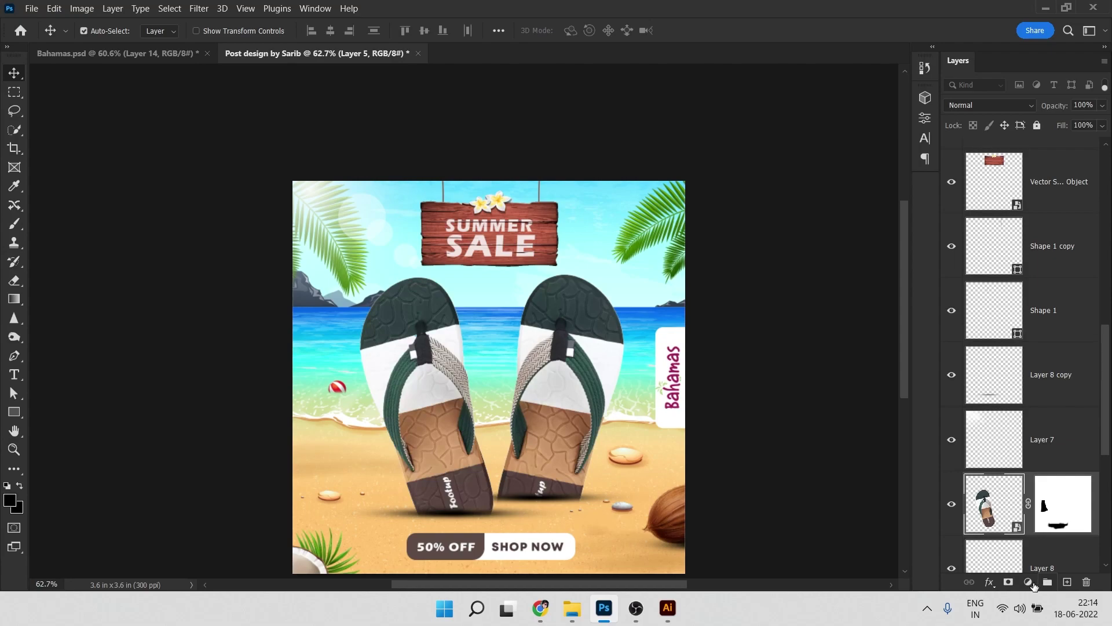
{"action": "left_click", "coordinate": [1029, 582]}
{"action": "left_click", "coordinate": [1049, 376]}
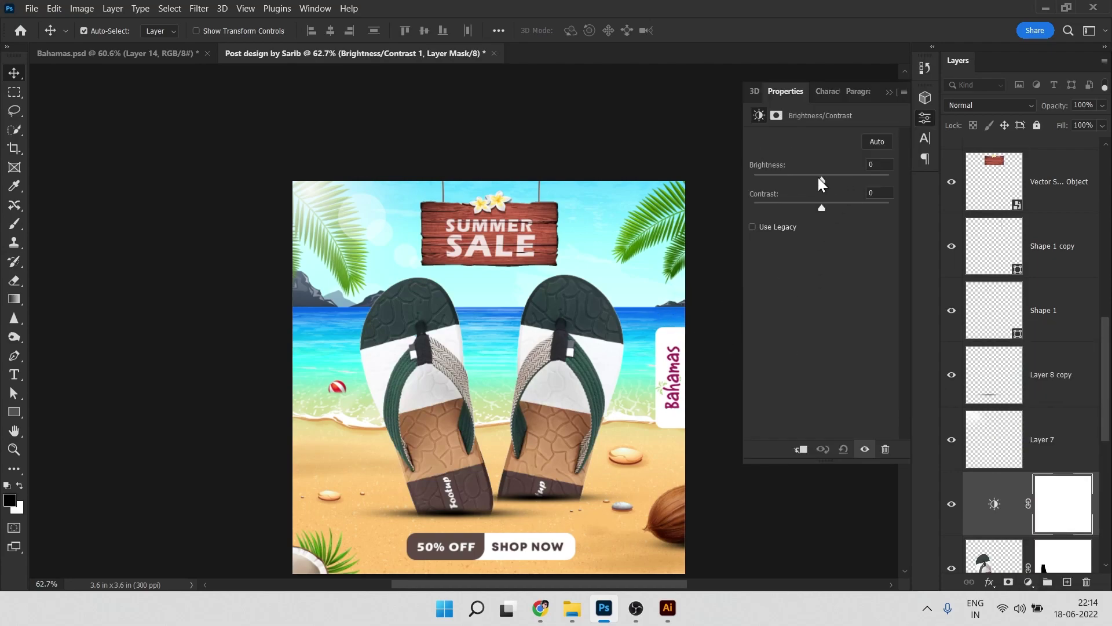
Clip the adjustment to the left slipper, with Brightness set to -76 and Contrast to -8.
{"action": "left_click_drag", "start_coordinate": [818, 178], "coordinate": [799, 182]}
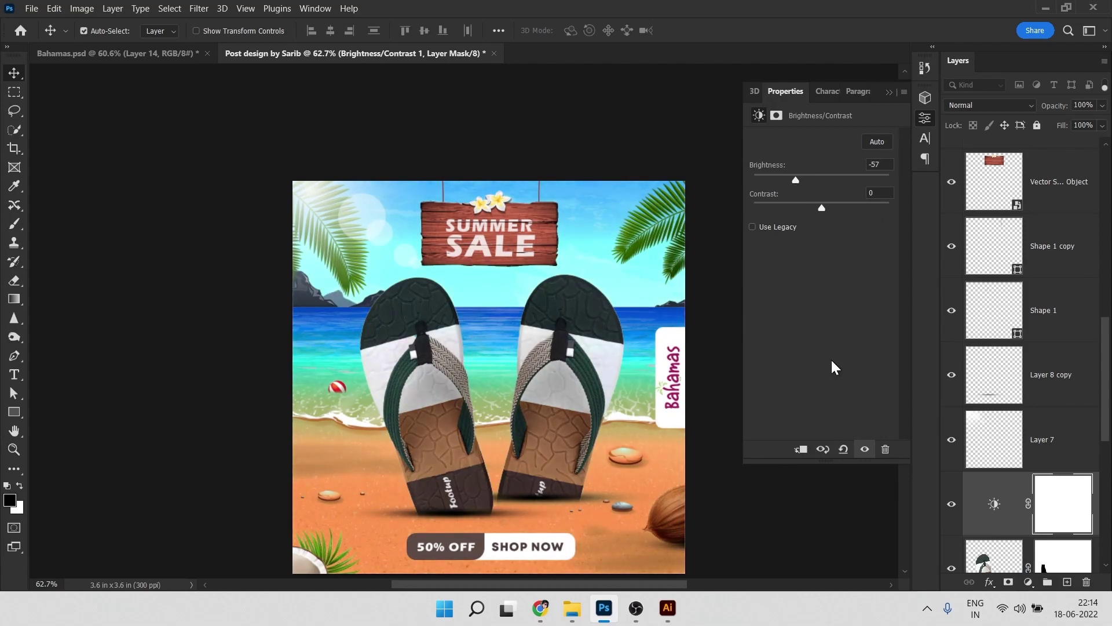
{"action": "left_click", "coordinate": [801, 450]}
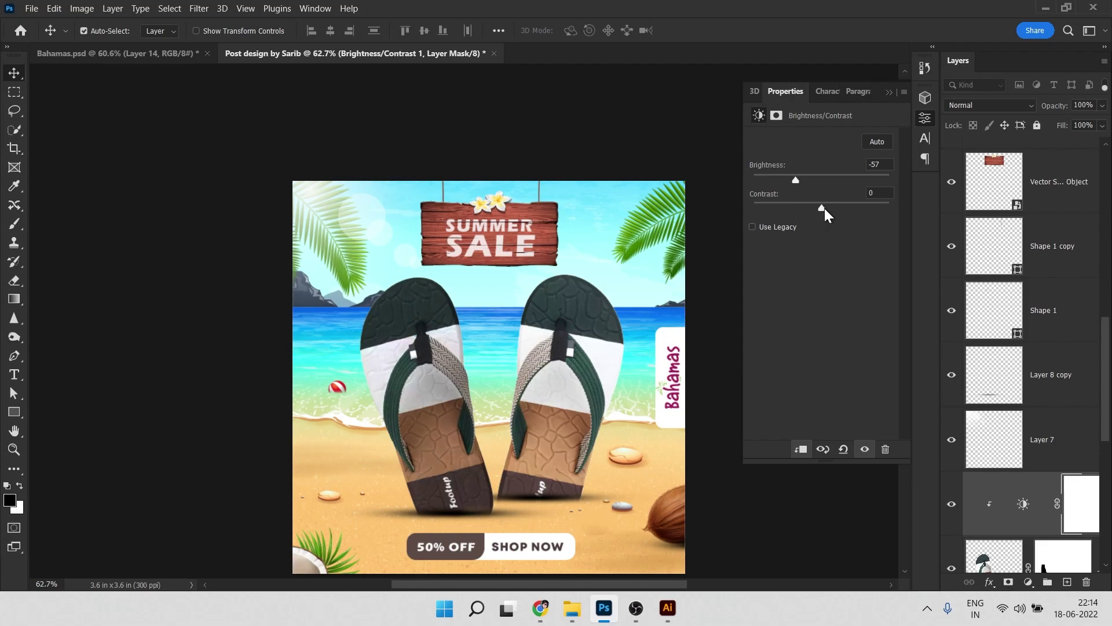
{"action": "left_click_drag", "start_coordinate": [826, 215], "coordinate": [790, 184]}
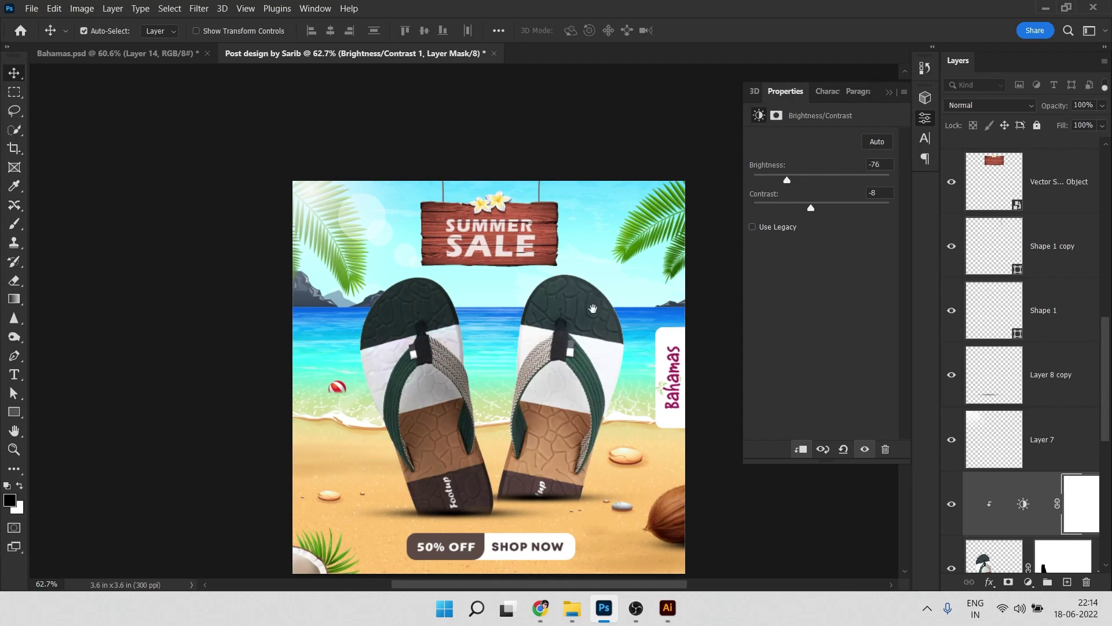
Duplicate the Brightness/Contrast adjustment above the right slipper's layer and clip the copy to that slipper.
{"action": "scroll", "coordinate": [715, 305], "scroll_direction": "down", "scroll_amount": 1}
{"action": "scroll", "coordinate": [715, 305], "scroll_direction": "right", "scroll_amount": 1}
{"action": "scroll", "coordinate": [1043, 402], "scroll_direction": "down", "scroll_amount": 3}
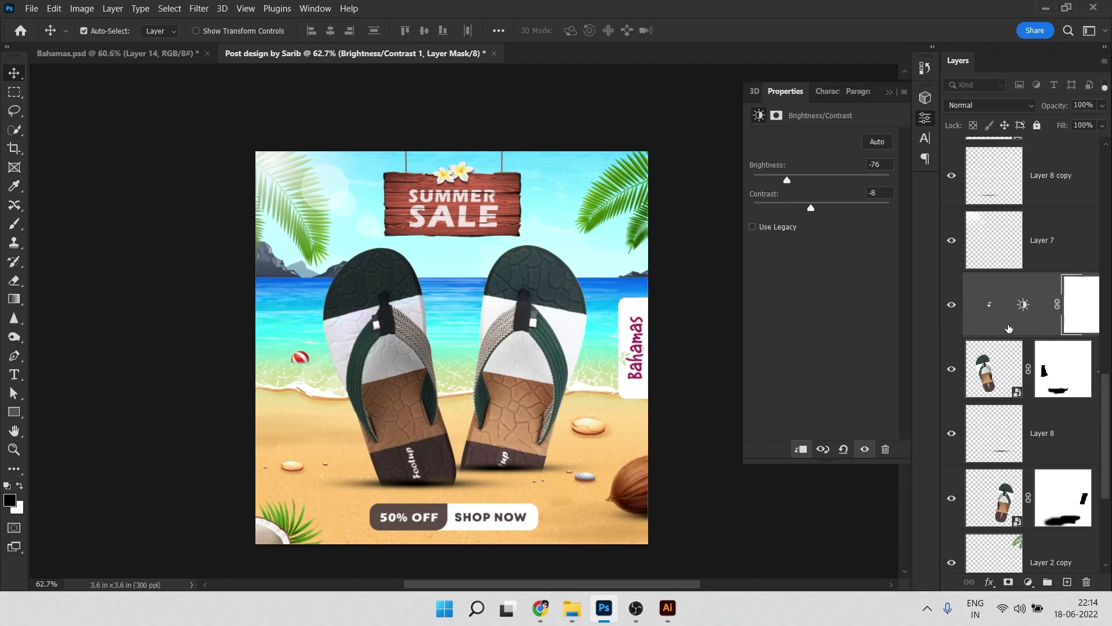
{"action": "left_click_drag", "start_coordinate": [1004, 328], "coordinate": [1011, 460]}
{"action": "scroll", "coordinate": [1009, 460], "scroll_direction": "down", "scroll_amount": 3}
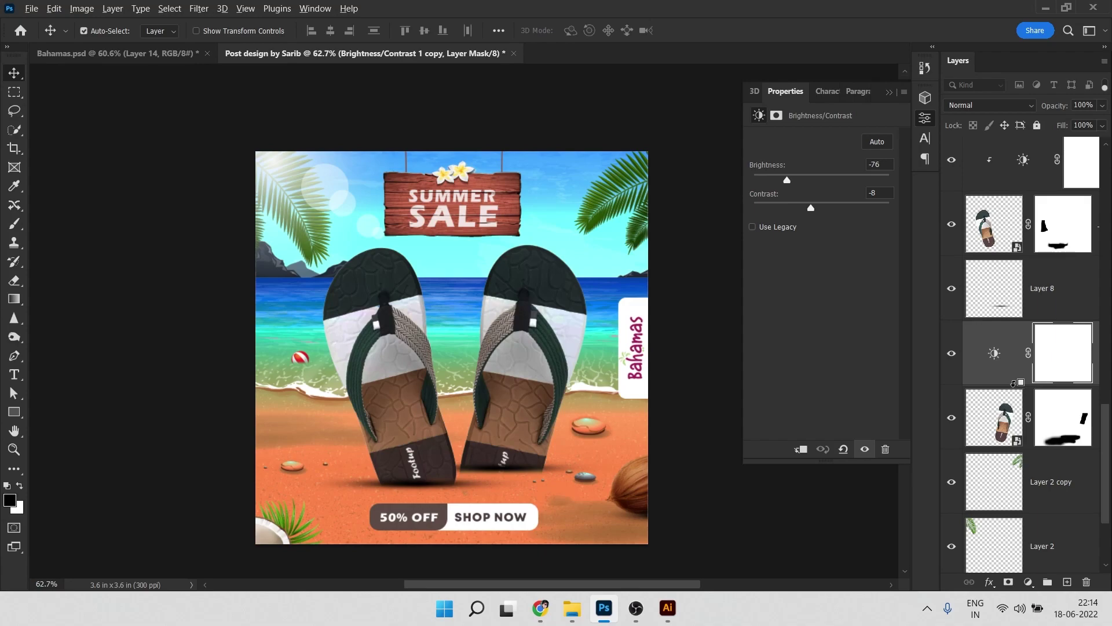
{"action": "left_click", "coordinate": [1013, 383], "text": "alt"}
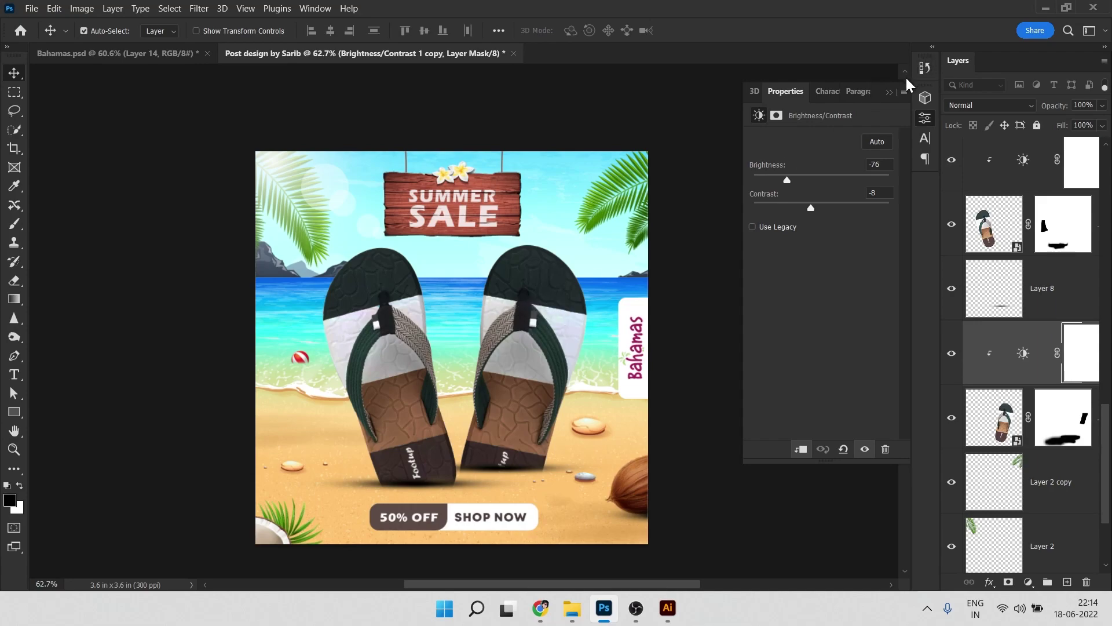
{"action": "left_click", "coordinate": [891, 92]}
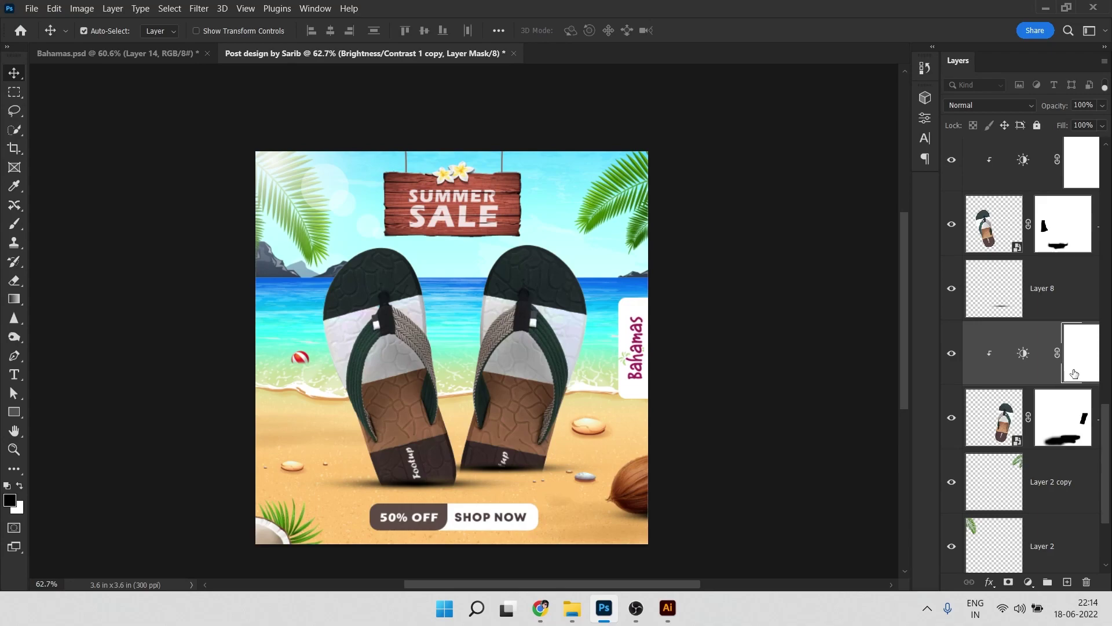
Paint black on the left slipper's adjustment mask with a soft 571 px brush to remove the darkening along its upper-left side.
{"action": "scroll", "coordinate": [1039, 308], "scroll_direction": "up", "scroll_amount": 1}
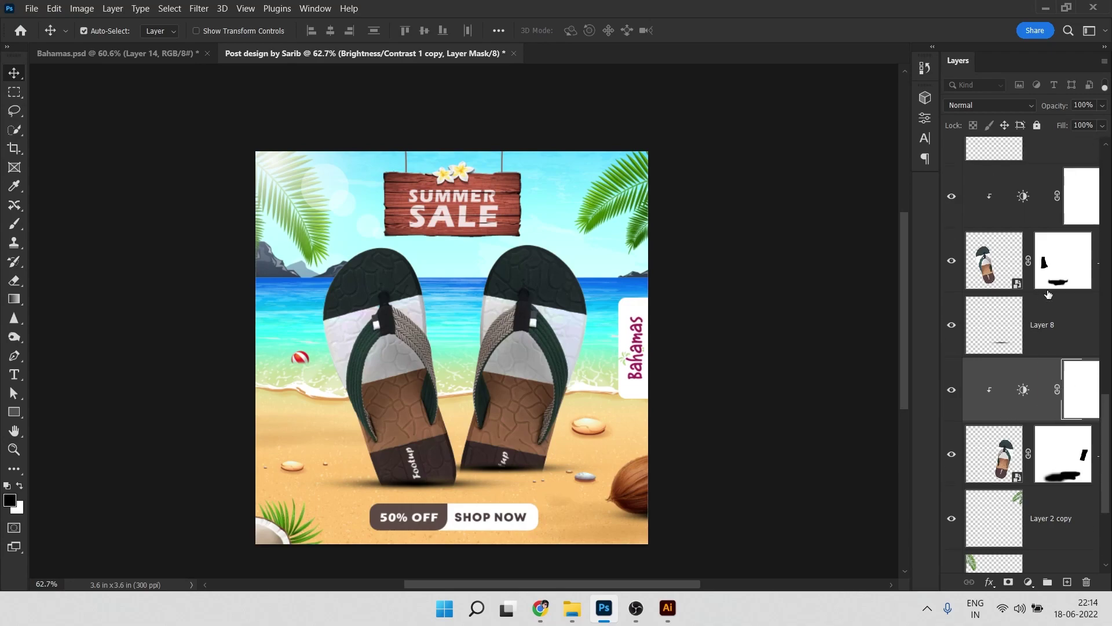
{"action": "left_click", "coordinate": [1087, 196]}
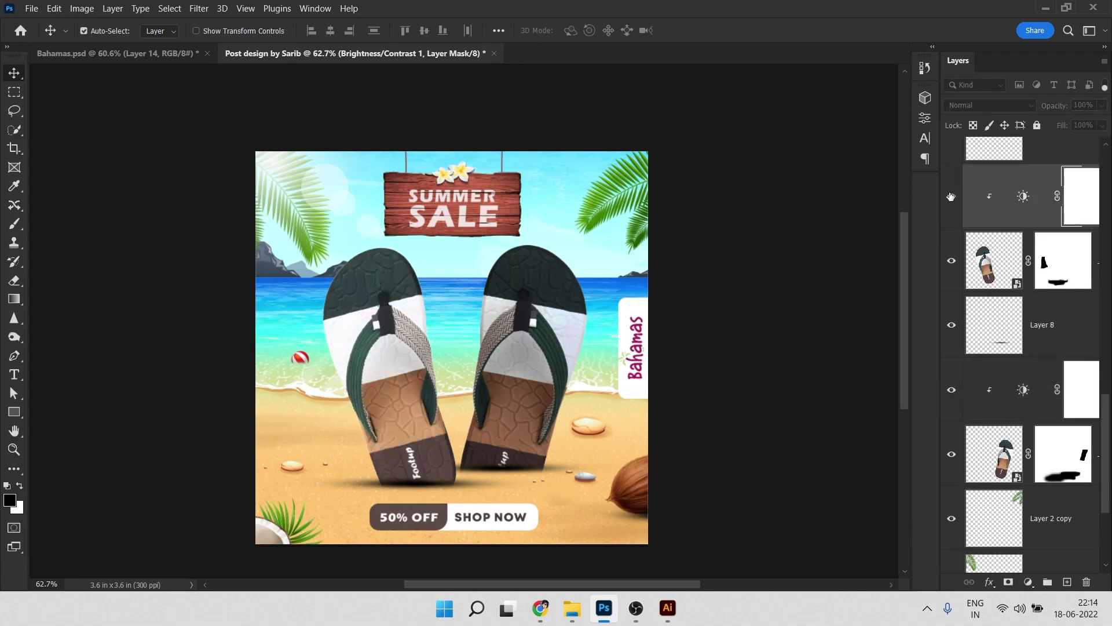
{"action": "left_click", "coordinate": [949, 197]}
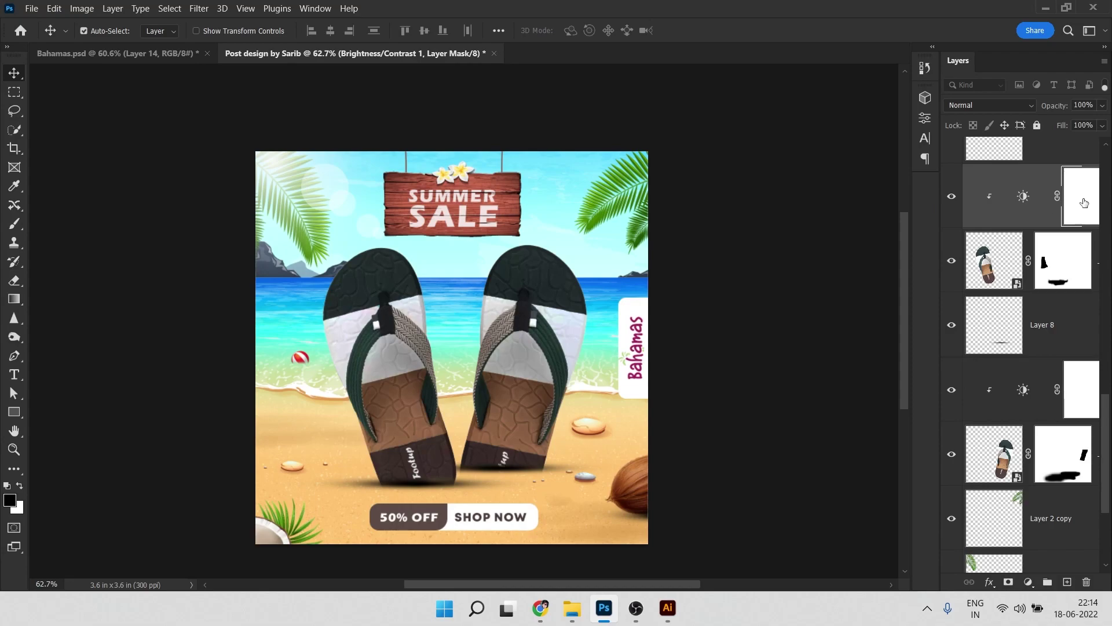
{"action": "key", "text": "b"}
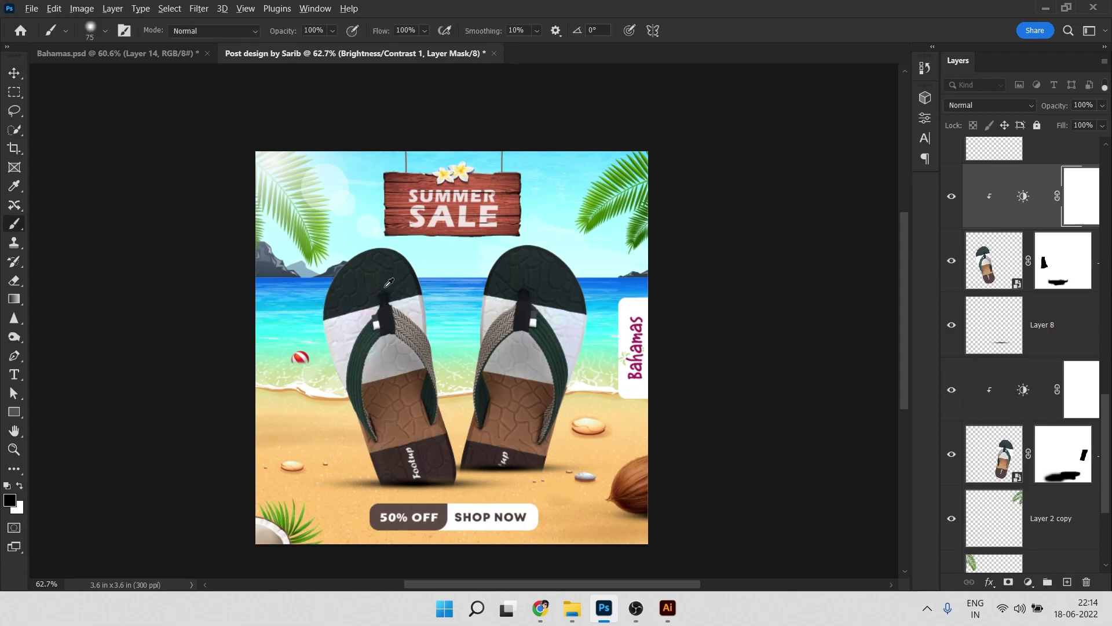
{"action": "right_click", "coordinate": [385, 303]}
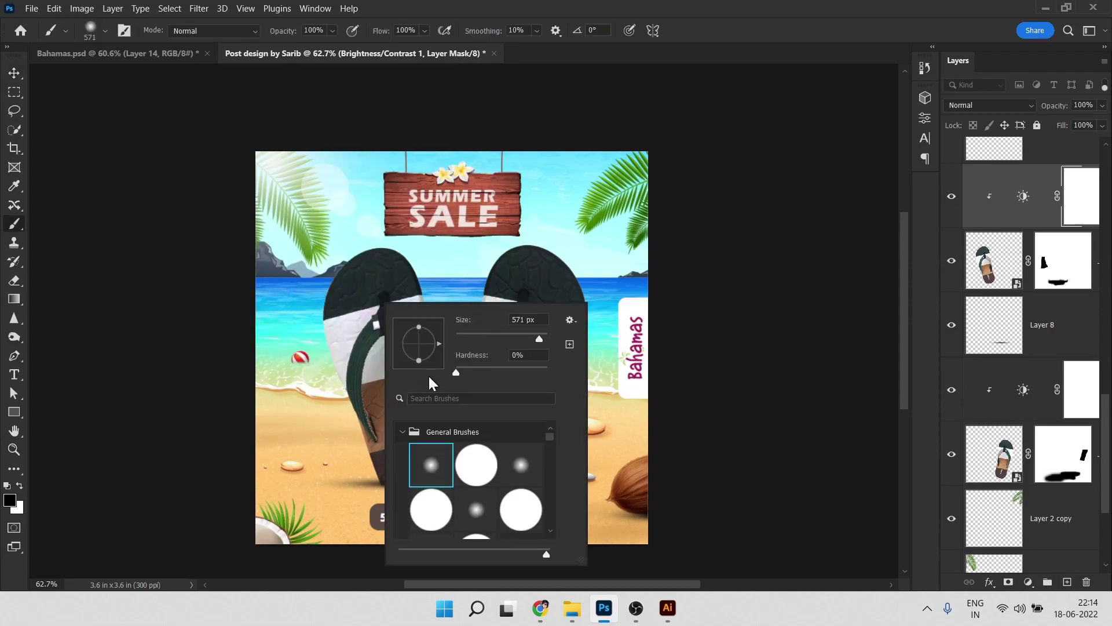
{"action": "mouse_move", "coordinate": [299, 263]}
{"action": "left_mouse_down"}
{"action": "mouse_move", "coordinate": [320, 269]}
{"action": "mouse_move", "coordinate": [356, 253]}
{"action": "mouse_move", "coordinate": [308, 290]}
{"action": "mouse_move", "coordinate": [332, 212]}
{"action": "left_mouse_up"}
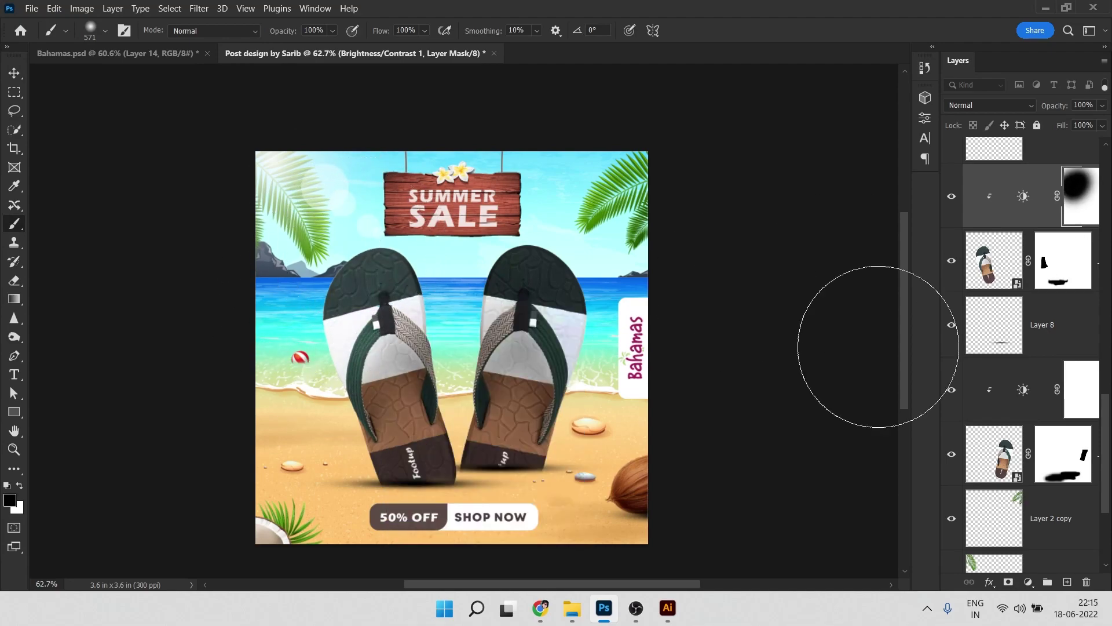
{"action": "left_click_drag", "start_coordinate": [289, 370], "coordinate": [370, 348]}
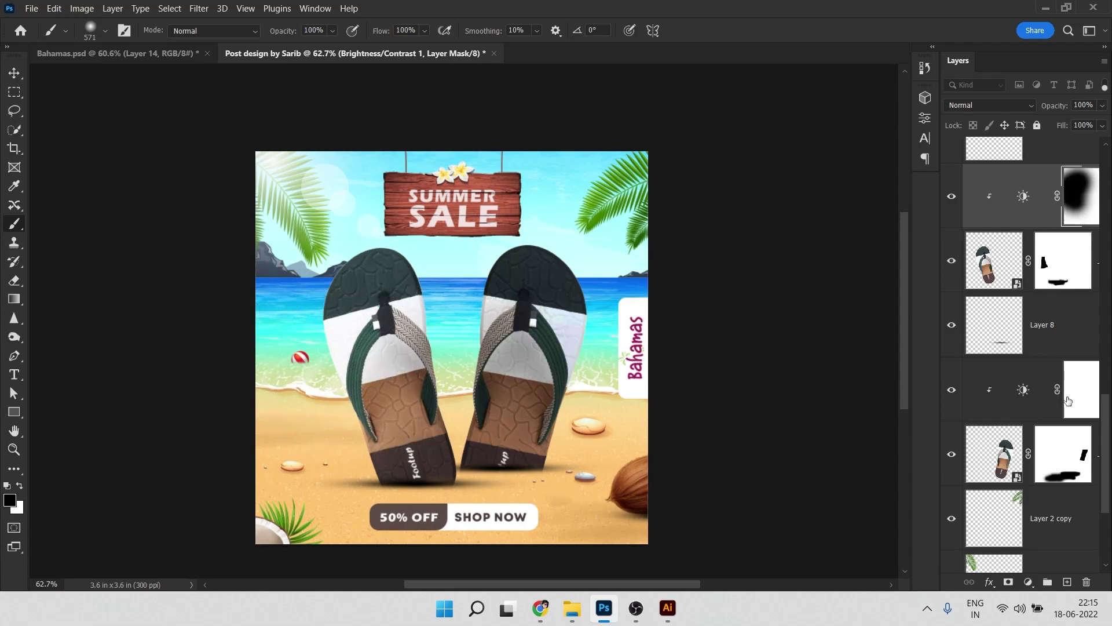
Paint black with the soft brush on the right slipper's adjustment mask to remove the darkening along its upper-left side.
{"action": "left_click", "coordinate": [980, 401]}
{"action": "left_click", "coordinate": [953, 390]}
{"action": "left_click", "coordinate": [952, 390]}
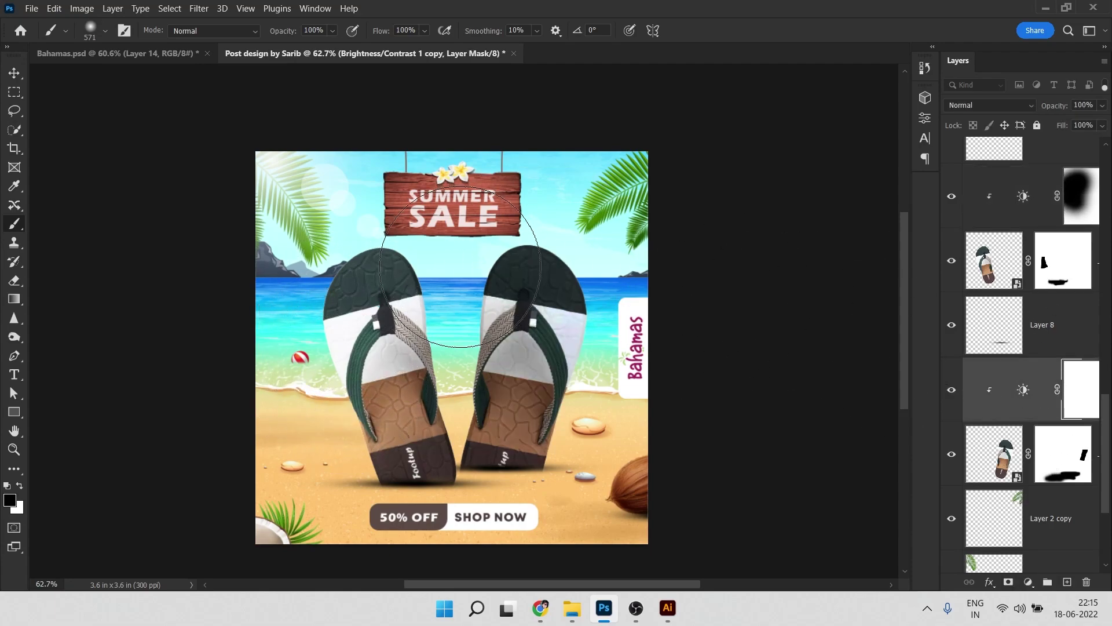
{"action": "left_click", "coordinate": [458, 291]}
{"action": "left_click", "coordinate": [435, 335]}
{"action": "left_click", "coordinate": [449, 347]}
{"action": "left_click", "coordinate": [486, 260]}
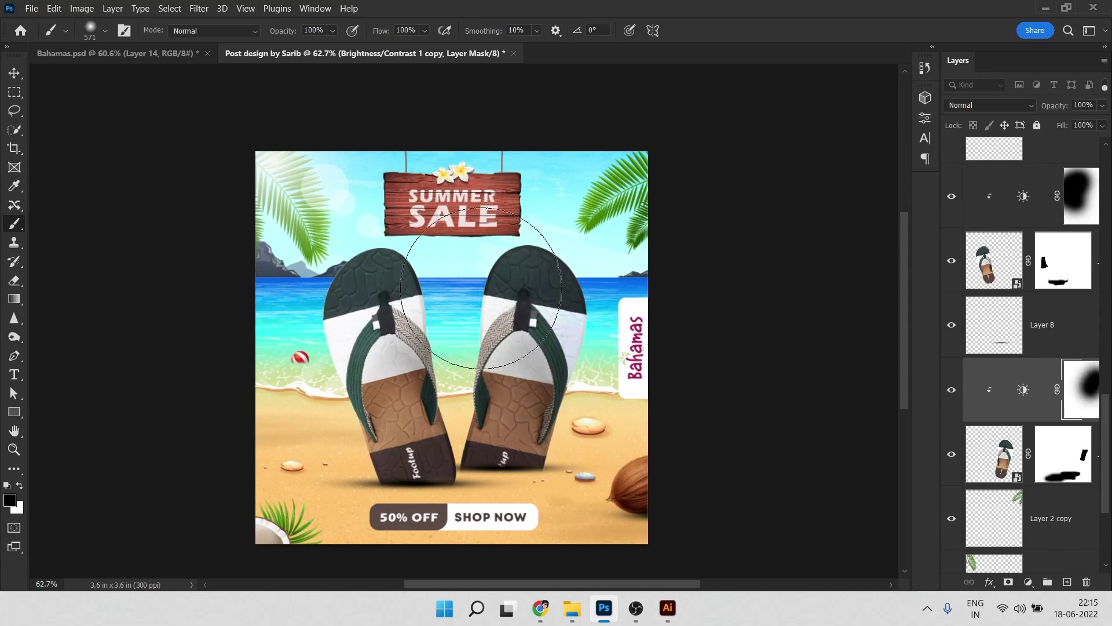
{"action": "scroll", "coordinate": [476, 320], "scroll_direction": "down", "scroll_amount": 3}
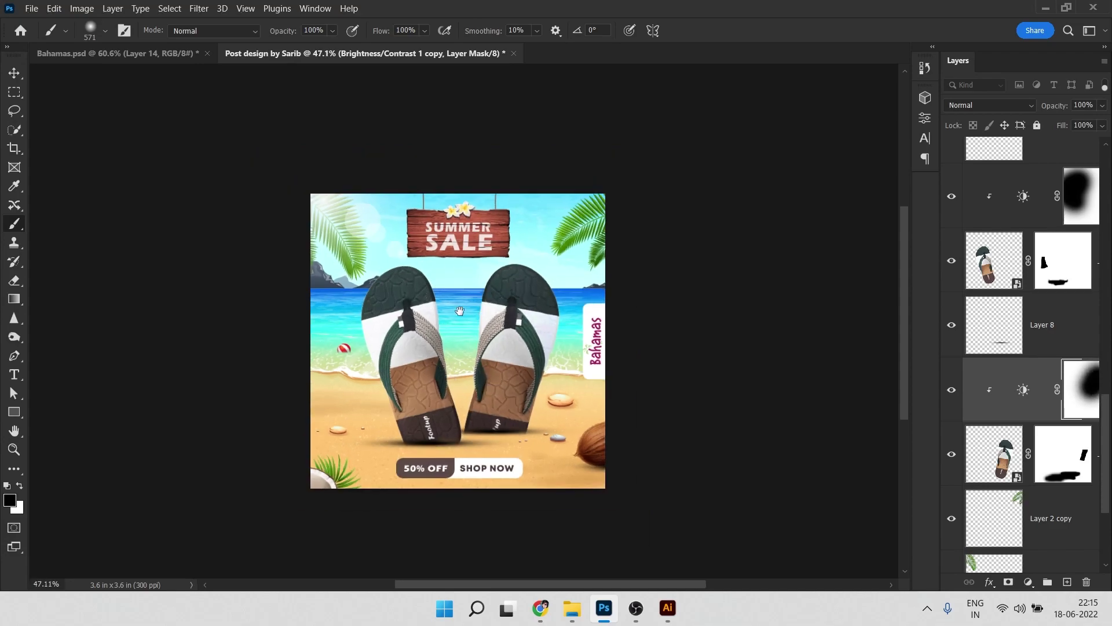
Add a Brightness/Contrast adjustment above the beach background with Brightness -83 and Contrast -4.
{"action": "left_click_drag", "start_coordinate": [459, 311], "coordinate": [529, 304]}
{"action": "key", "text": "v"}
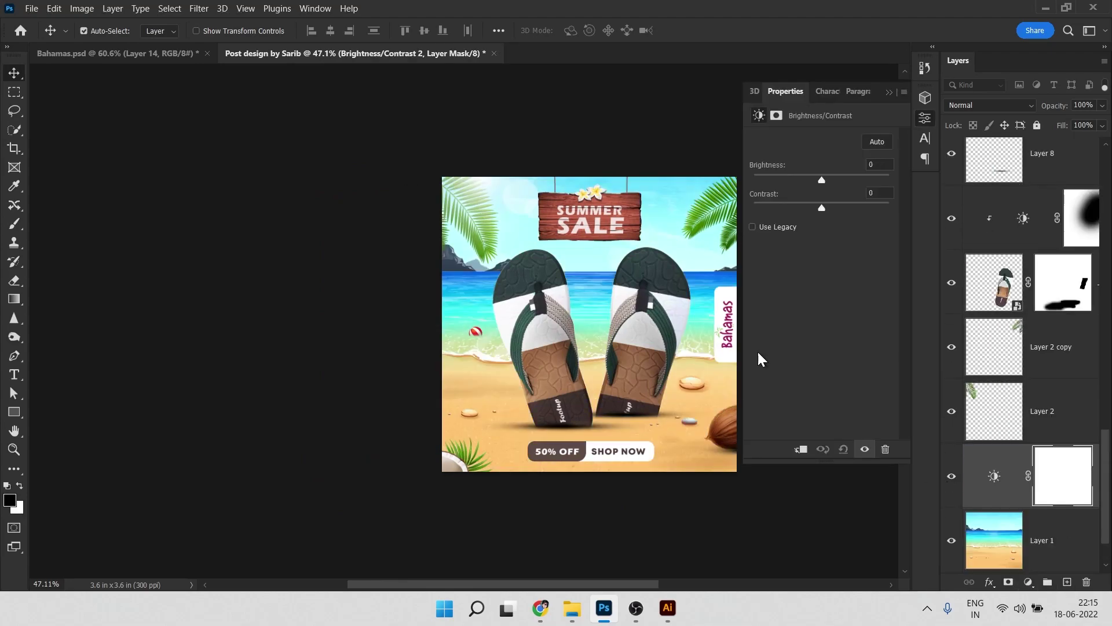
{"action": "left_click_drag", "start_coordinate": [821, 174], "coordinate": [790, 180]}
{"action": "left_click_drag", "start_coordinate": [590, 324], "coordinate": [528, 339]}
{"action": "left_click_drag", "start_coordinate": [791, 180], "coordinate": [783, 179]}
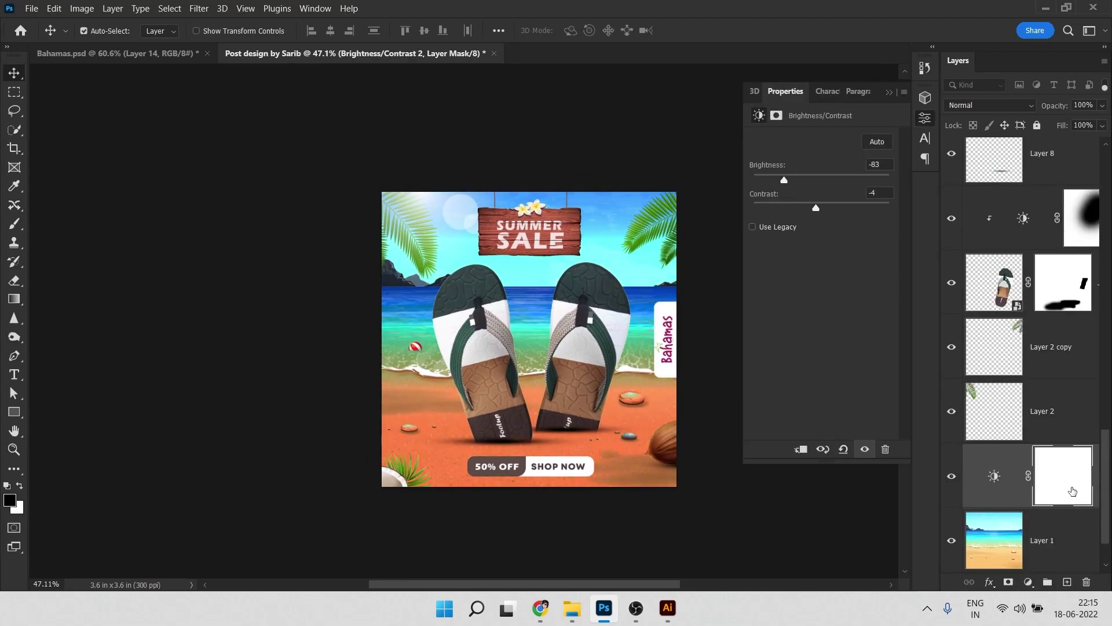
Paint black on the background adjustment's mask with a soft 1511 px brush, keeping the darkening mainly along the right side.
{"action": "left_click", "coordinate": [1072, 490]}
{"action": "key", "text": "b"}
{"action": "left_click", "coordinate": [354, 223]}
{"action": "left_click", "coordinate": [526, 190]}
{"action": "left_click_drag", "start_coordinate": [526, 190], "coordinate": [396, 95]}
{"action": "left_click", "coordinate": [345, 408]}
{"action": "left_click", "coordinate": [383, 316]}
{"action": "left_click_drag", "start_coordinate": [396, 316], "coordinate": [453, 368]}
{"action": "scroll", "coordinate": [506, 373], "scroll_direction": "up", "scroll_amount": 2}
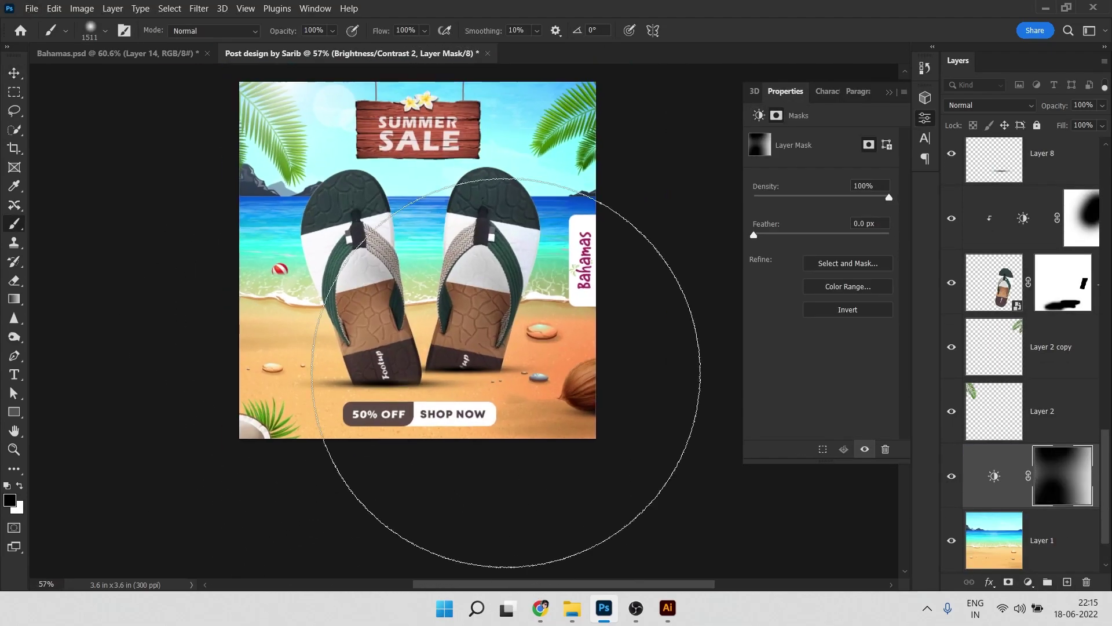
Paint black on the background adjustment's mask with a soft 613 px brush at 20% opacity to lighten the lower-right beach, and compare the effect.
{"action": "right_click", "coordinate": [507, 372], "text": "alt"}
{"action": "scroll", "coordinate": [545, 398], "scroll_direction": "down", "scroll_amount": 3}
{"action": "left_click", "coordinate": [889, 92]}
{"action": "scroll", "coordinate": [499, 294], "scroll_direction": "up", "scroll_amount": 3}
{"action": "scroll", "coordinate": [531, 400], "scroll_direction": "down", "scroll_amount": 3}
{"action": "type", "text": "20"}
{"action": "key", "text": "Return"}
{"action": "left_click", "coordinate": [551, 439]}
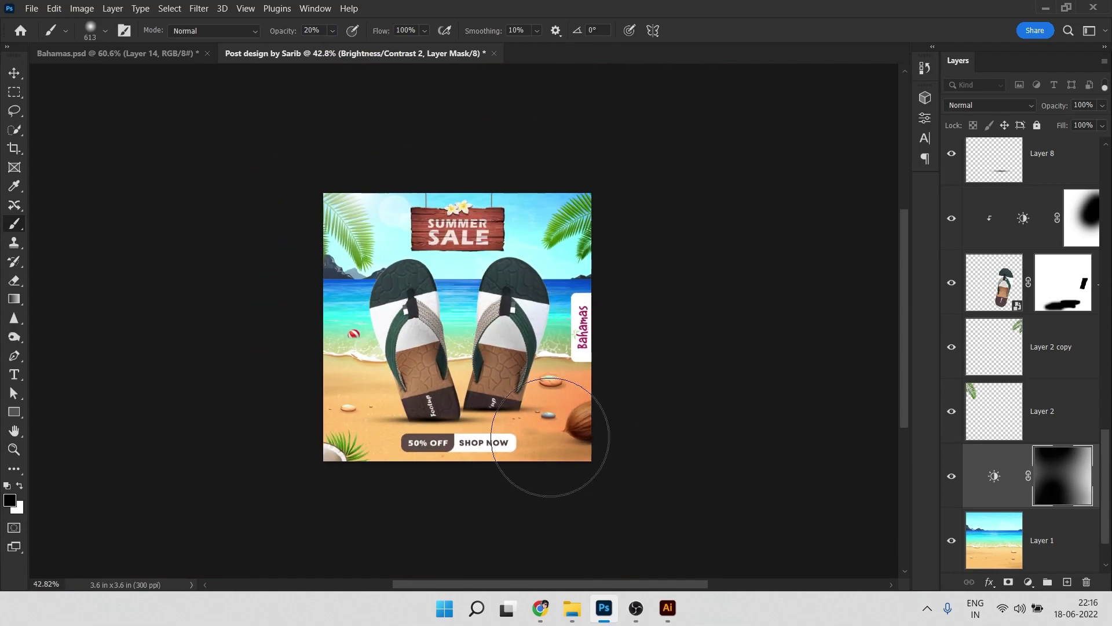
{"action": "left_click", "coordinate": [549, 400]}
{"action": "left_click_drag", "start_coordinate": [538, 400], "coordinate": [559, 373]}
{"action": "left_click", "coordinate": [951, 479]}
{"action": "scroll", "coordinate": [475, 261], "scroll_direction": "up", "scroll_amount": 3}
{"action": "scroll", "coordinate": [469, 258], "scroll_direction": "down", "scroll_amount": 2}
{"action": "scroll", "coordinate": [463, 255], "scroll_direction": "up", "scroll_amount": 4}
Add a Brightness/Contrast adjustment directly above the upper-right palm leaf layer.
{"action": "key", "text": "v"}
{"action": "left_click", "coordinate": [665, 146]}
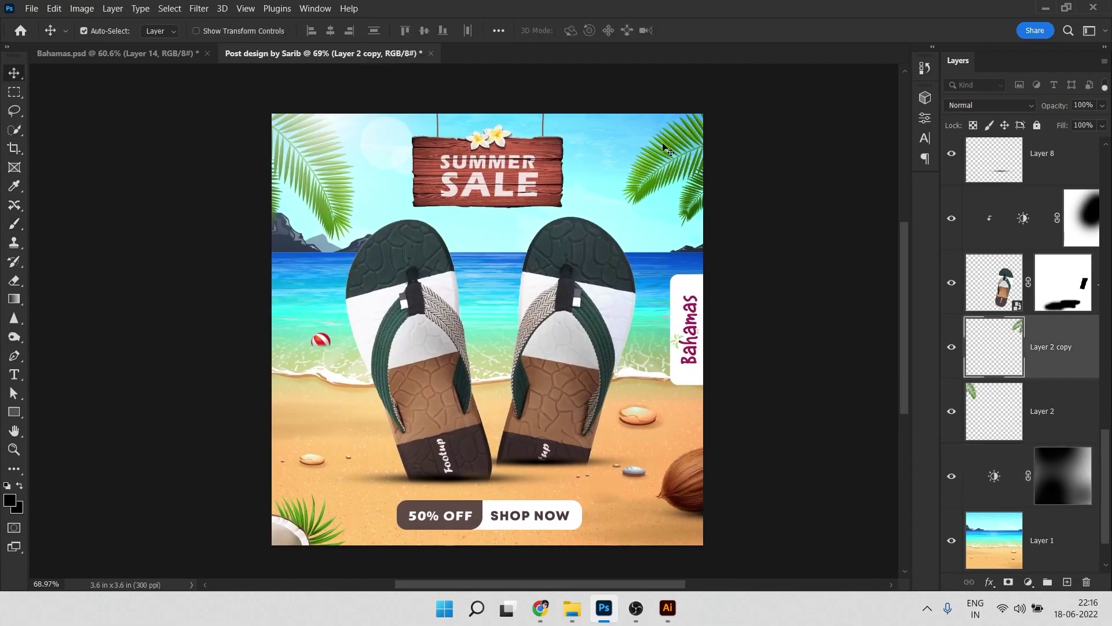
{"action": "left_click", "coordinate": [1028, 582]}
{"action": "left_click", "coordinate": [1042, 353]}
{"action": "left_click", "coordinate": [889, 93]}
Clip the adjustment to the upper-right palm leaf, lower its brightness, and brush black on its mask along the leaf's left side.
{"action": "key", "text": "b"}
{"action": "left_click", "coordinate": [994, 347]}
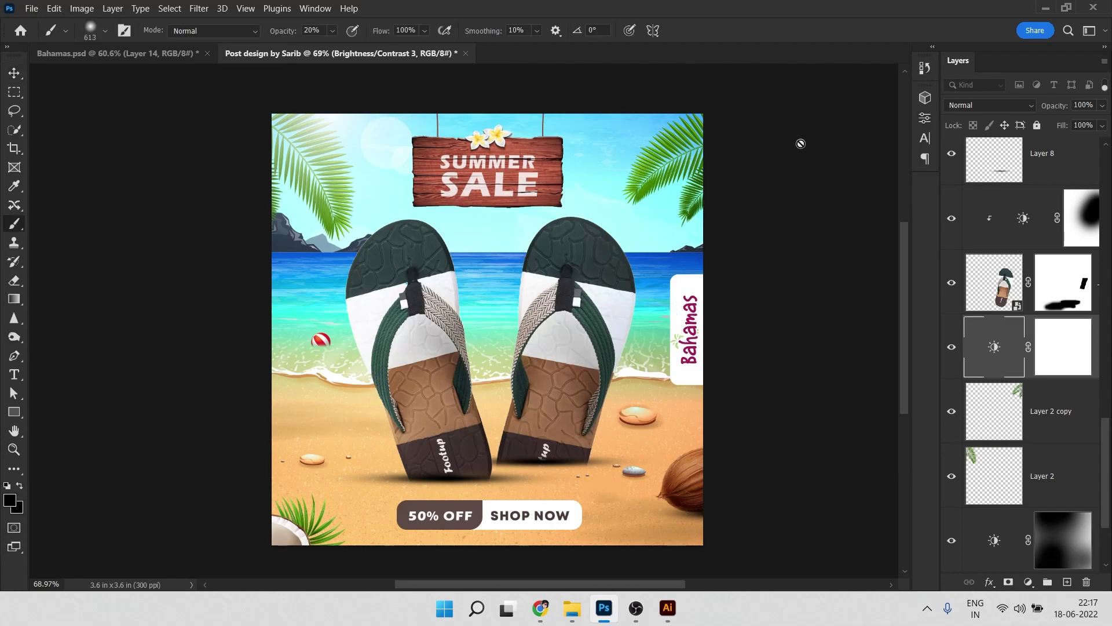
{"action": "left_click", "coordinate": [1037, 353]}
{"action": "double_click", "coordinate": [992, 343]}
{"action": "left_click_drag", "start_coordinate": [821, 180], "coordinate": [796, 181]}
{"action": "left_click", "coordinate": [1043, 379], "text": "alt"}
{"action": "mouse_move", "coordinate": [822, 208]}
{"action": "left_mouse_down"}
{"action": "mouse_move", "coordinate": [802, 208]}
{"action": "mouse_move", "coordinate": [778, 181]}
{"action": "left_mouse_up"}
{"action": "left_click", "coordinate": [1081, 347]}
{"action": "left_click", "coordinate": [614, 165]}
{"action": "key", "text": "v"}
{"action": "left_click", "coordinate": [385, 142]}
{"action": "left_click", "coordinate": [1028, 582]}
{"action": "left_click", "coordinate": [1038, 380]}
{"action": "left_click", "coordinate": [1013, 201], "text": "alt"}
{"action": "left_click", "coordinate": [885, 449]}
Add a Brightness/Contrast adjustment for the upper-left palm leaf and select its mask.
{"action": "left_click", "coordinate": [315, 174]}
{"action": "left_click", "coordinate": [1028, 582]}
{"action": "left_click", "coordinate": [1045, 387]}
{"action": "left_click", "coordinate": [885, 449]}
{"action": "left_click", "coordinate": [1028, 582]}
{"action": "left_click", "coordinate": [1045, 374]}
{"action": "left_click", "coordinate": [1072, 542]}
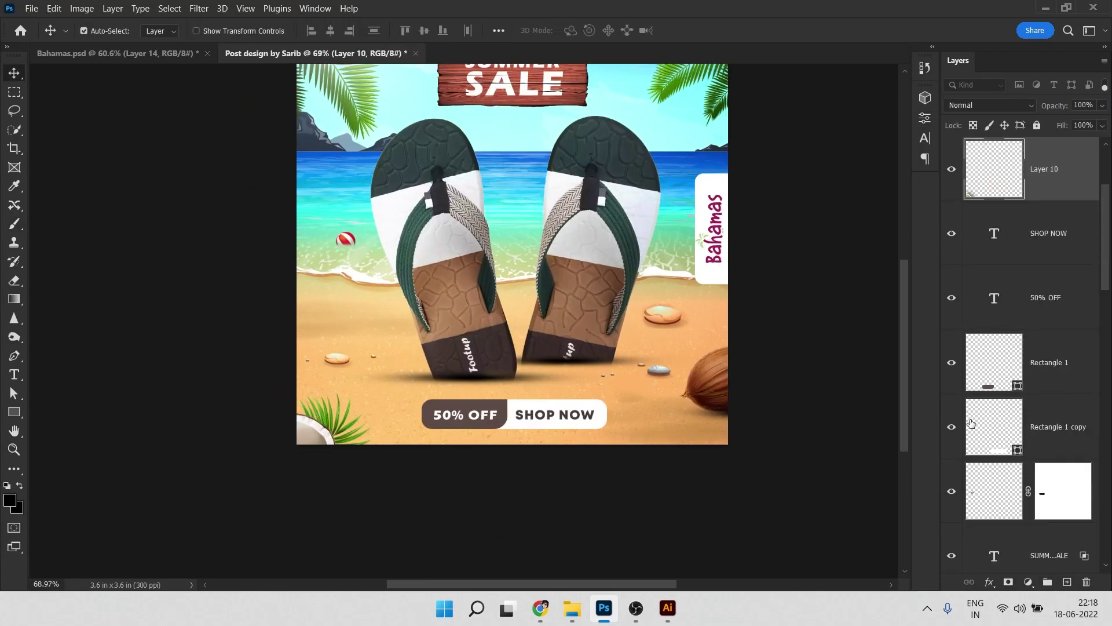
Darken the lower-left coconut and leaves with a clipped Brightness/Contrast adjustment, and brush black on its mask to limit the darkening.
{"action": "left_click", "coordinate": [1029, 581]}
{"action": "left_click", "coordinate": [1045, 379]}
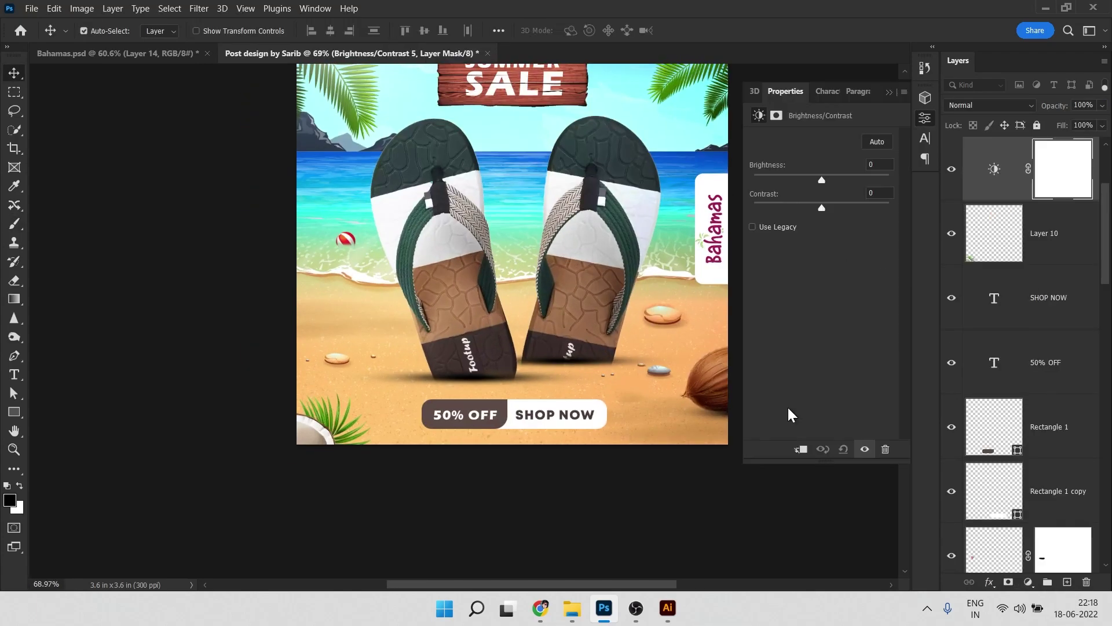
{"action": "left_click", "coordinate": [802, 449]}
{"action": "left_click_drag", "start_coordinate": [819, 180], "coordinate": [785, 180]}
{"action": "left_click", "coordinate": [1081, 169]}
{"action": "key", "text": "b"}
{"action": "left_click_drag", "start_coordinate": [350, 399], "coordinate": [342, 418]}
{"action": "left_click_drag", "start_coordinate": [469, 360], "coordinate": [319, 330]}
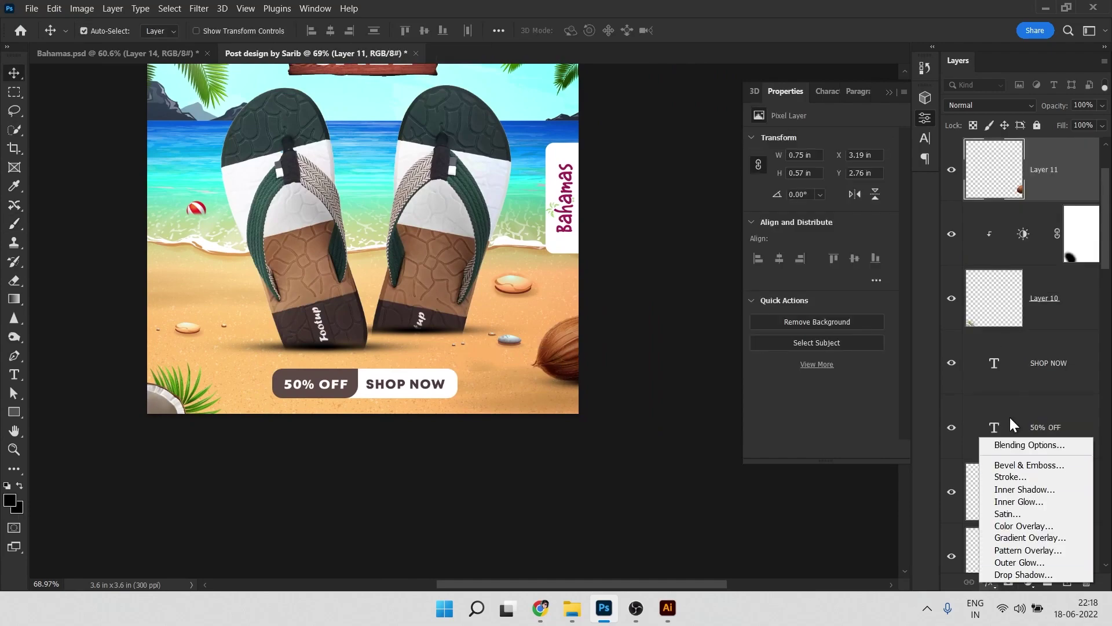
Add a Brightness/Contrast adjustment clipped to the lower-right coconut layer and switch to its mask.
{"action": "left_click", "coordinate": [1028, 582]}
{"action": "left_click", "coordinate": [1034, 378]}
{"action": "key", "text": "ctrl+alt+g"}
{"action": "left_click", "coordinate": [777, 115]}
{"action": "left_click_drag", "start_coordinate": [563, 269], "coordinate": [626, 281]}
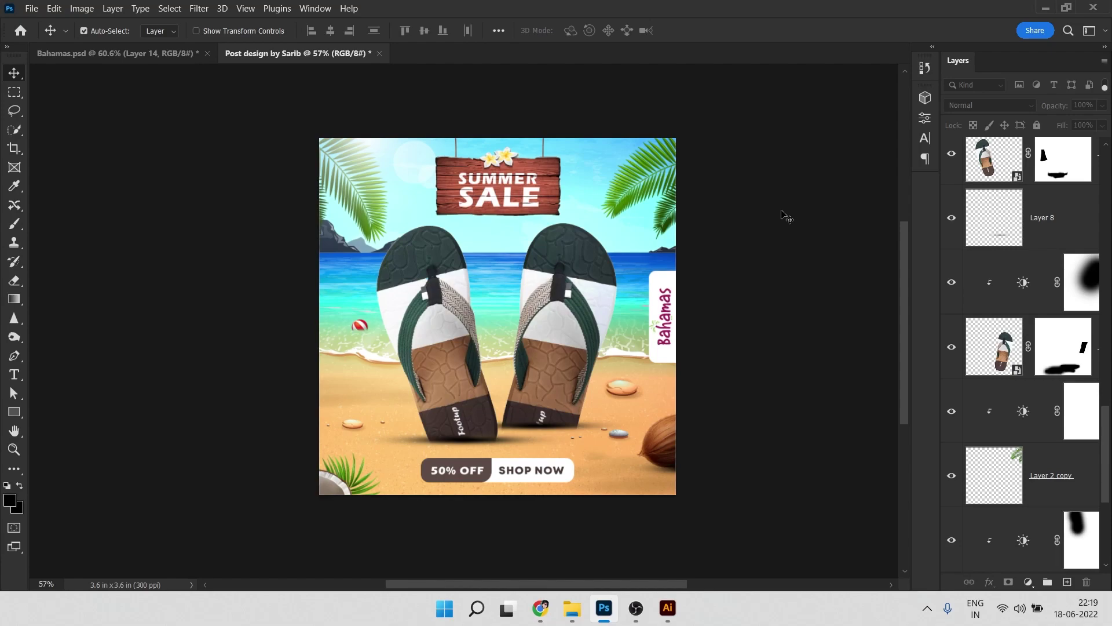
Switch to Chrome, review the Bahamas slippers ads image results for reference, and return to Photoshop.
{"action": "left_click", "coordinate": [507, 607]}
{"action": "left_click", "coordinate": [542, 611]}
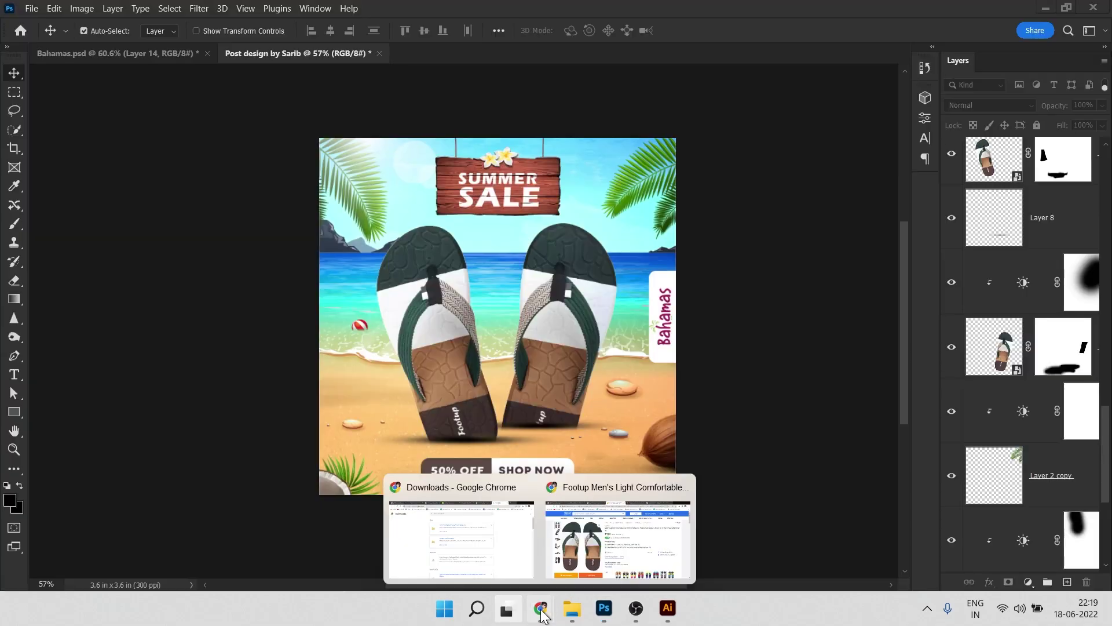
{"action": "left_click", "coordinate": [438, 539]}
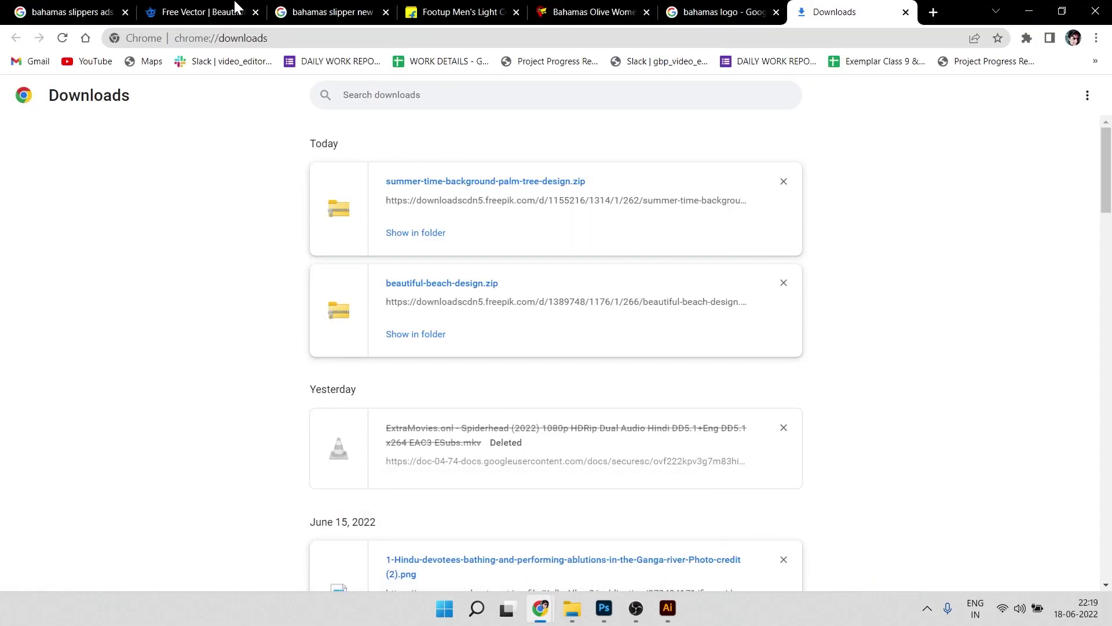
{"action": "left_click", "coordinate": [338, 10]}
{"action": "left_click", "coordinate": [61, 11]}
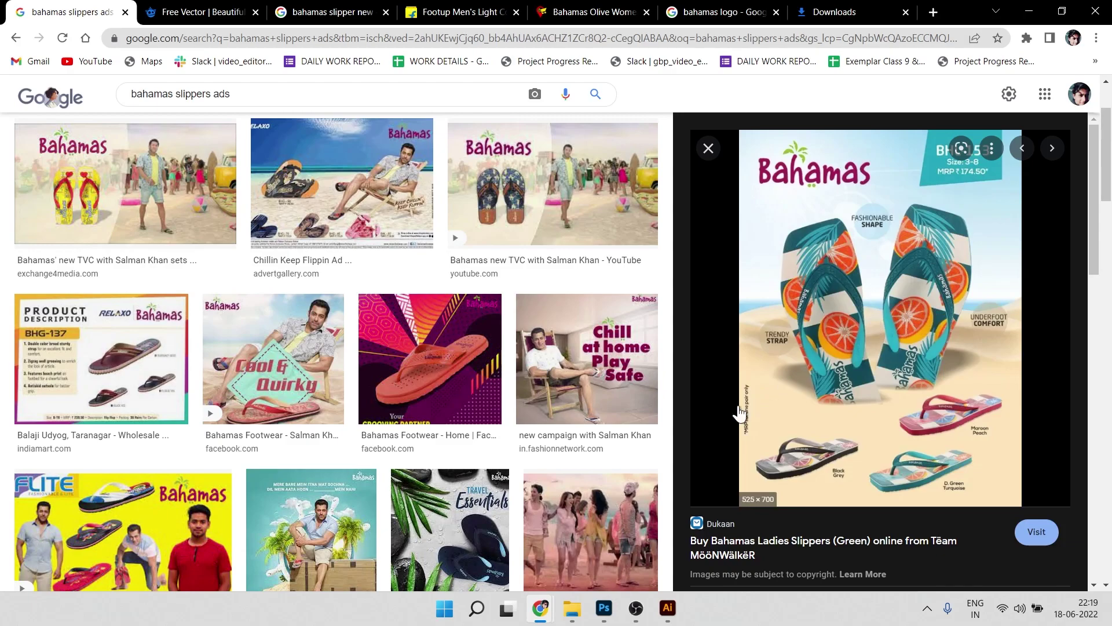
{"action": "left_click", "coordinate": [609, 604]}
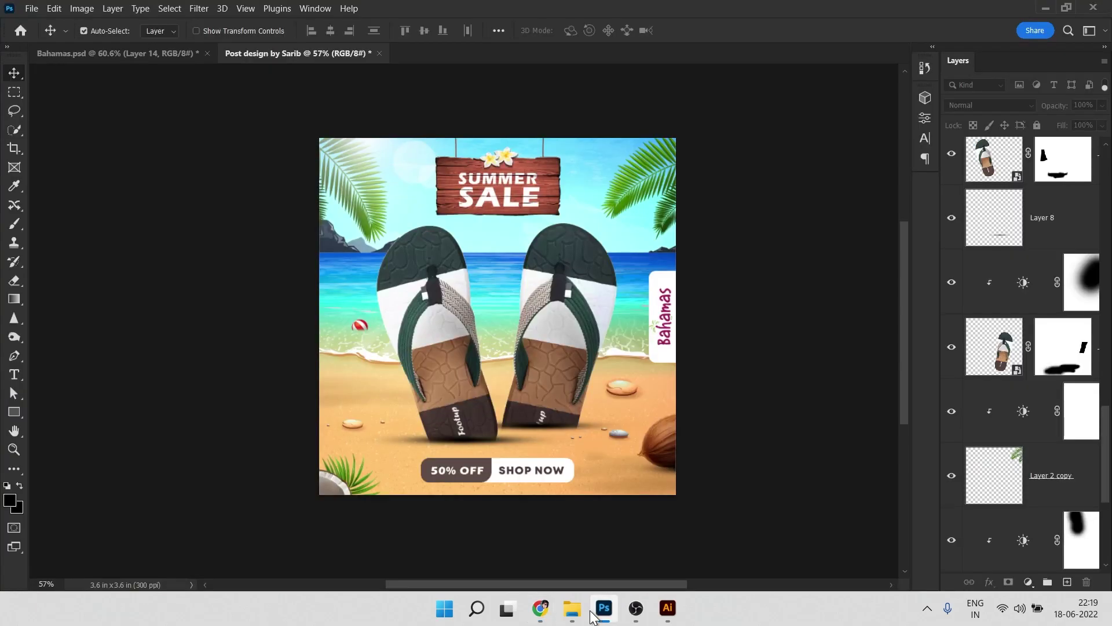